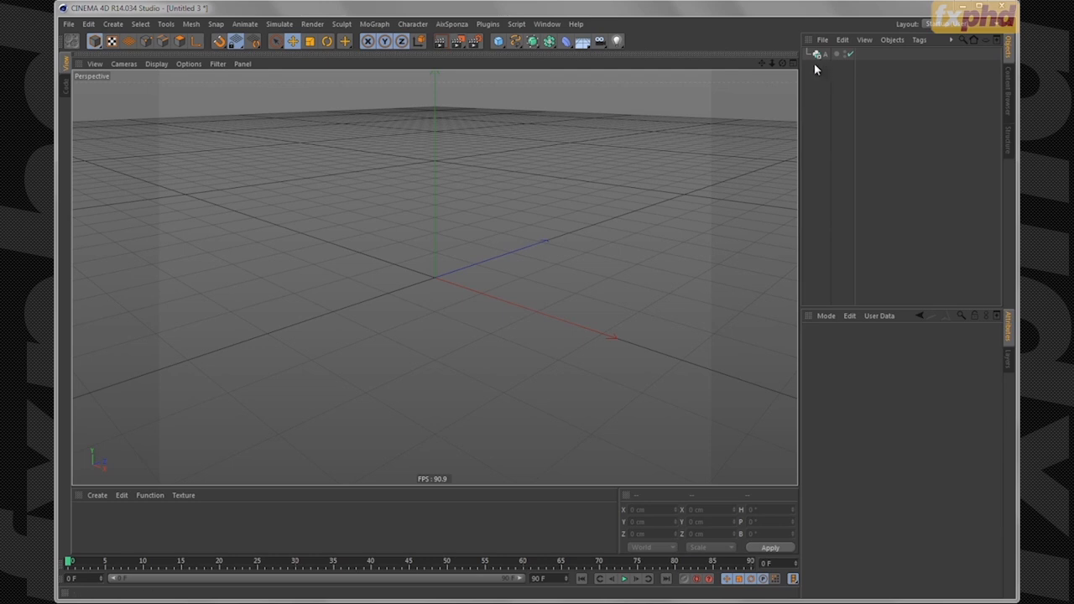
- Add a Platonic primitive to the scene and make it editable
left_click(498, 40)
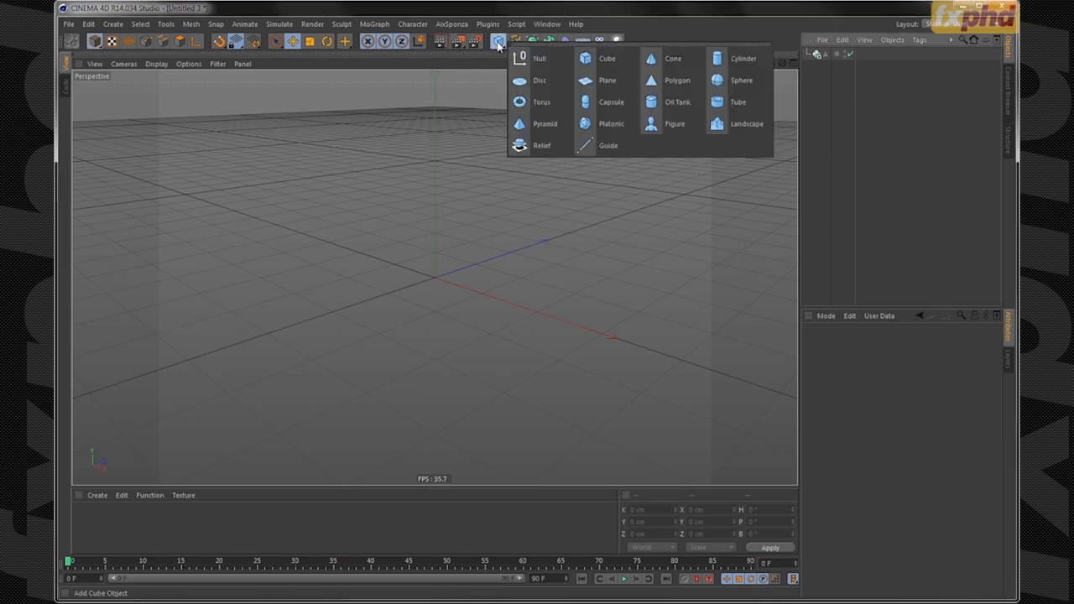
left_click(606, 124)
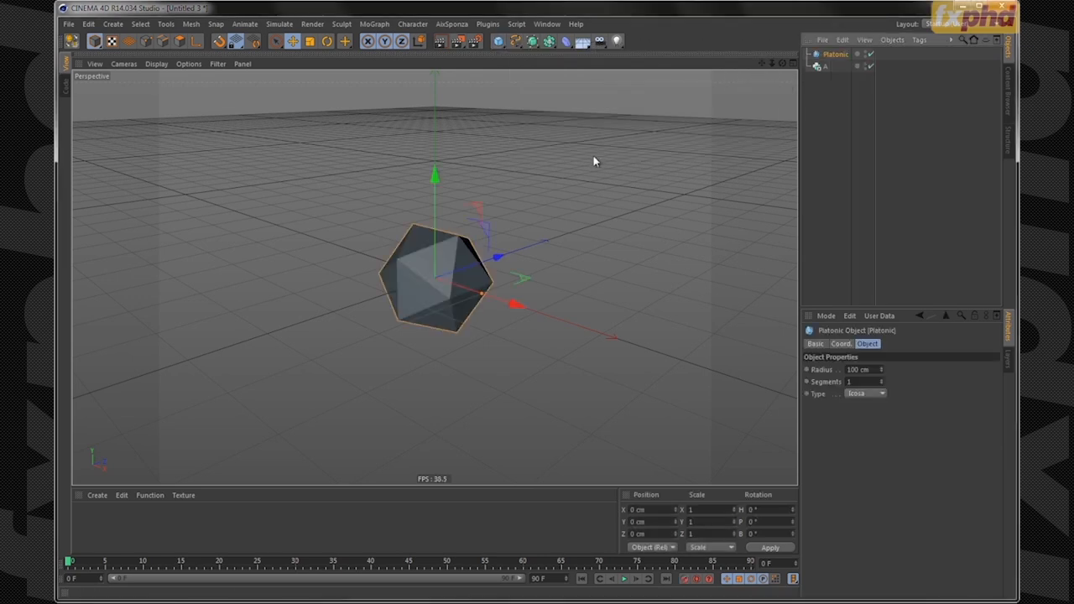
left_click(72, 41)
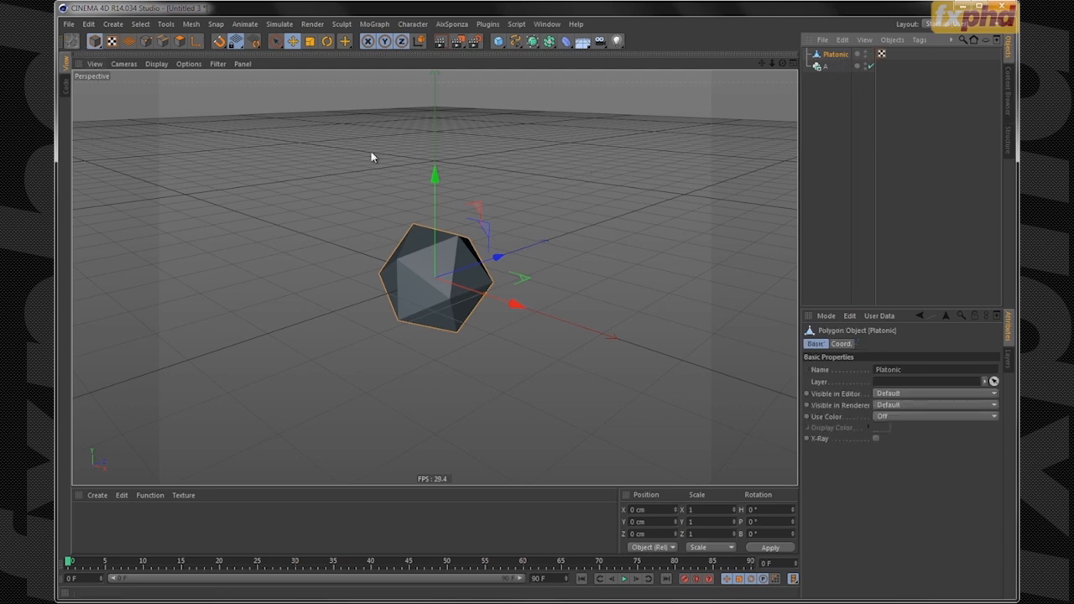
- Switch to point mode and link the Platonic as the PointObject of Python generator A
left_click(146, 41)
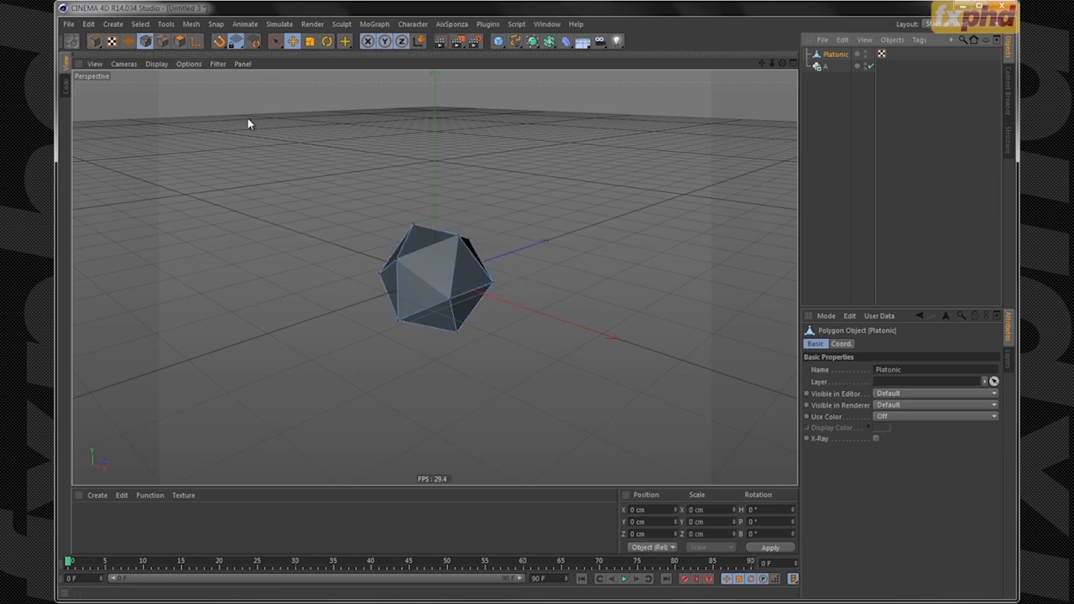
left_click_drag(454, 289, 445, 254, "alt")
right_click_drag(445, 254, 542, 249, "alt")
left_click_drag(542, 250, 496, 240, "alt")
right_click_drag(496, 240, 443, 300, "alt")
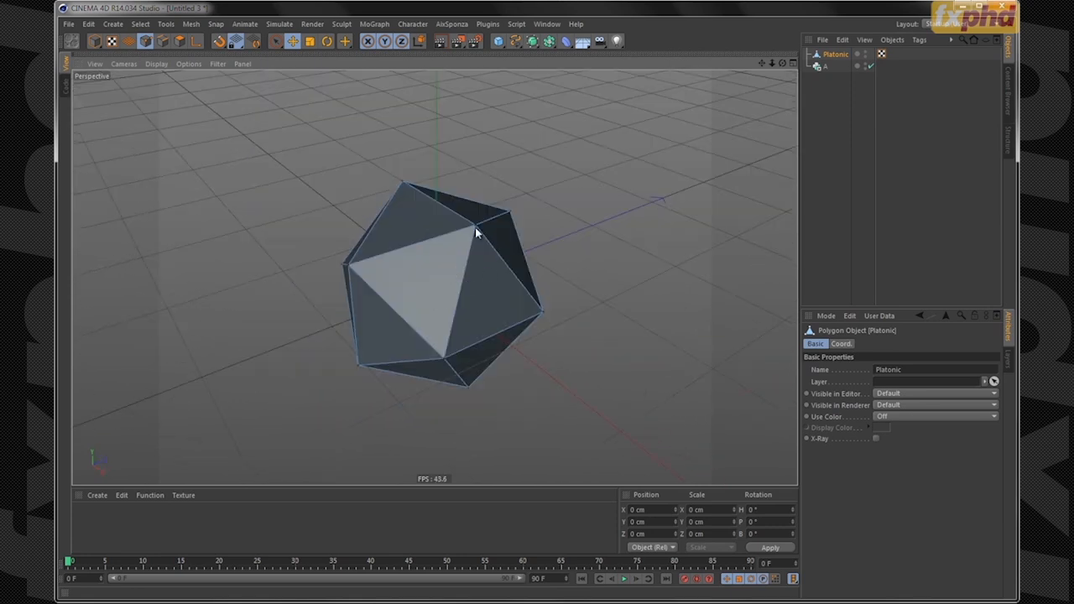
left_click_drag(443, 299, 439, 295, "alt")
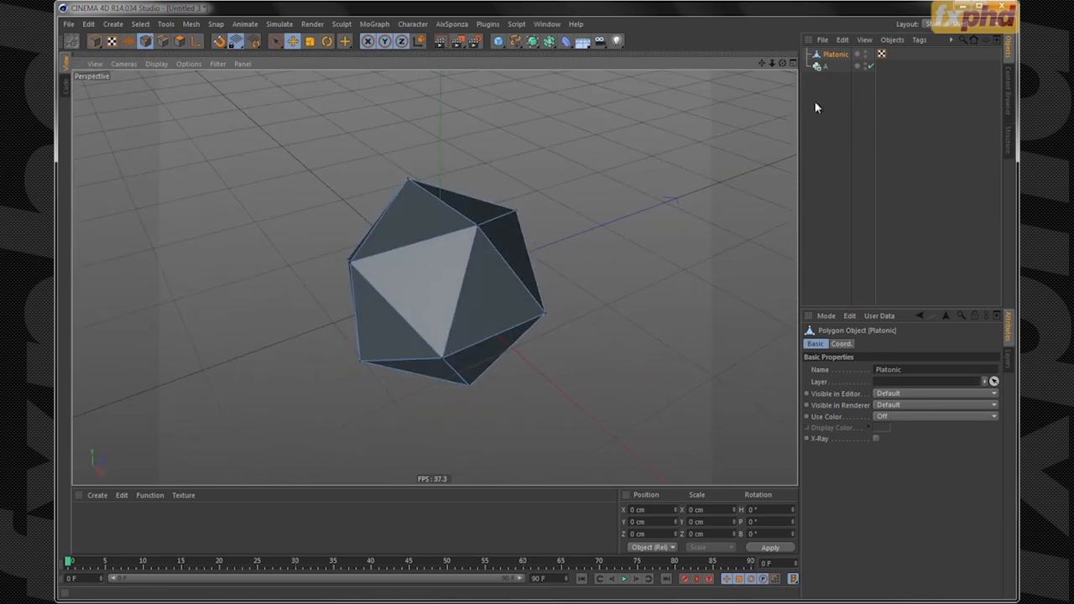
left_click(823, 67)
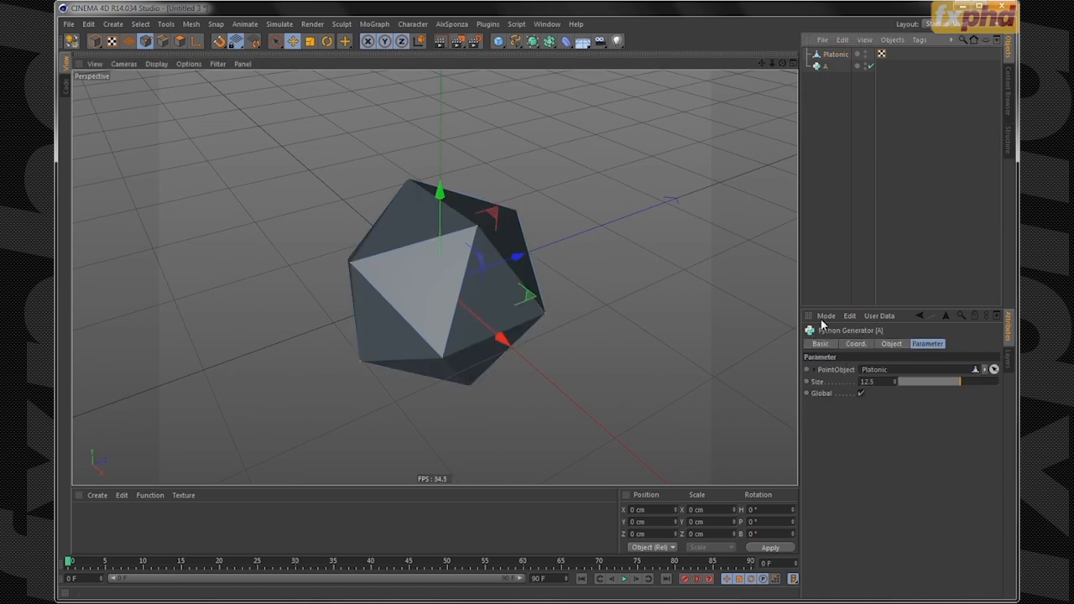
- Give the Platonic a Display tag that overrides its shading mode with Lines
left_click(834, 54)
left_click(920, 39)
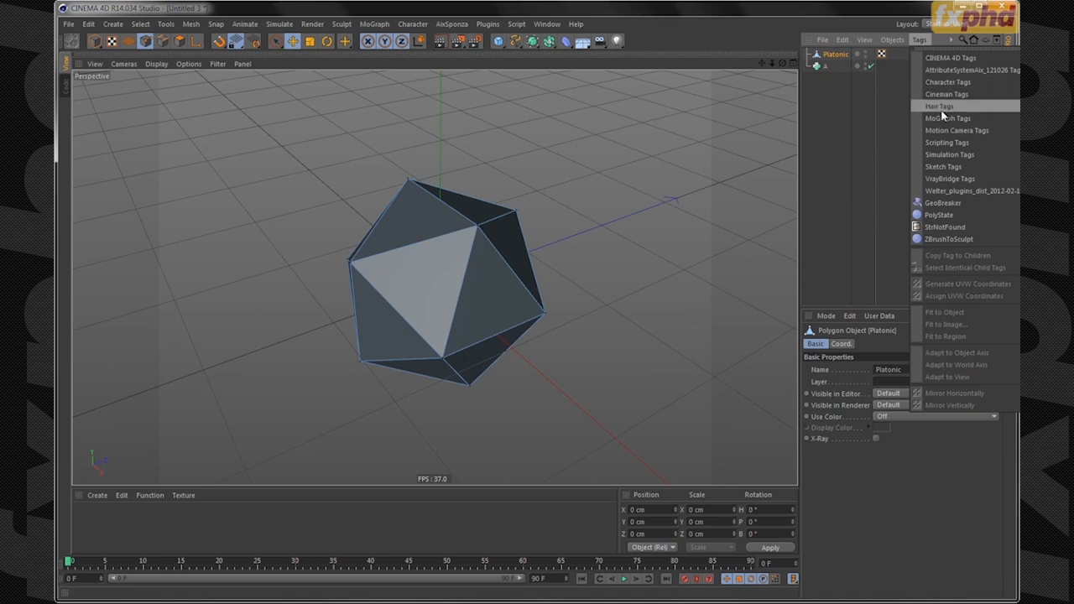
mouse_move(948, 57)
left_click(873, 131)
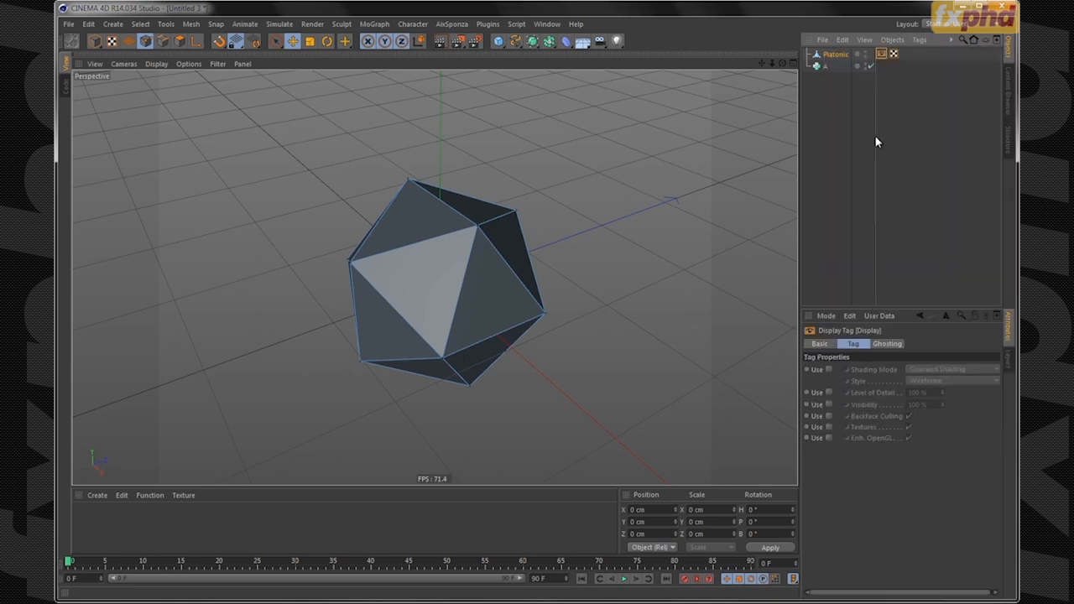
left_click(829, 369)
left_click(931, 369)
left_click(924, 462)
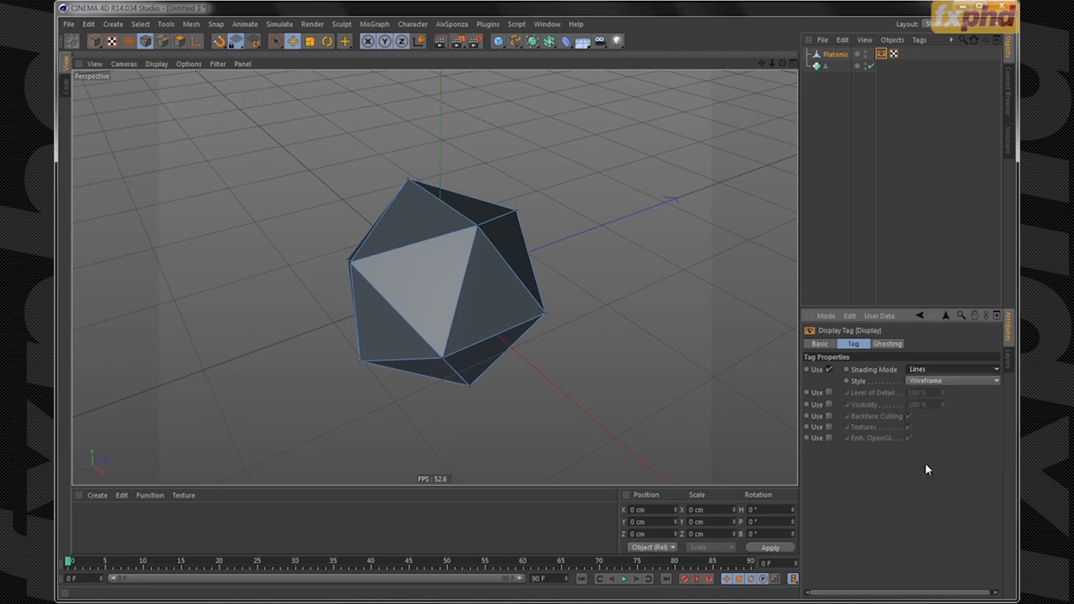
- In model mode, move the Platonic away from the world origin to about X 255 cm and Y 165 cm
mouse_move(501, 319)
left_mouse_down("alt")
mouse_move(486, 300)
mouse_move(548, 292)
mouse_move(515, 309)
left_mouse_up("alt")
left_click_drag(433, 288, 482, 338, "alt")
right_click_drag(481, 338, 506, 295, "alt")
left_click_drag(506, 294, 433, 277, "alt")
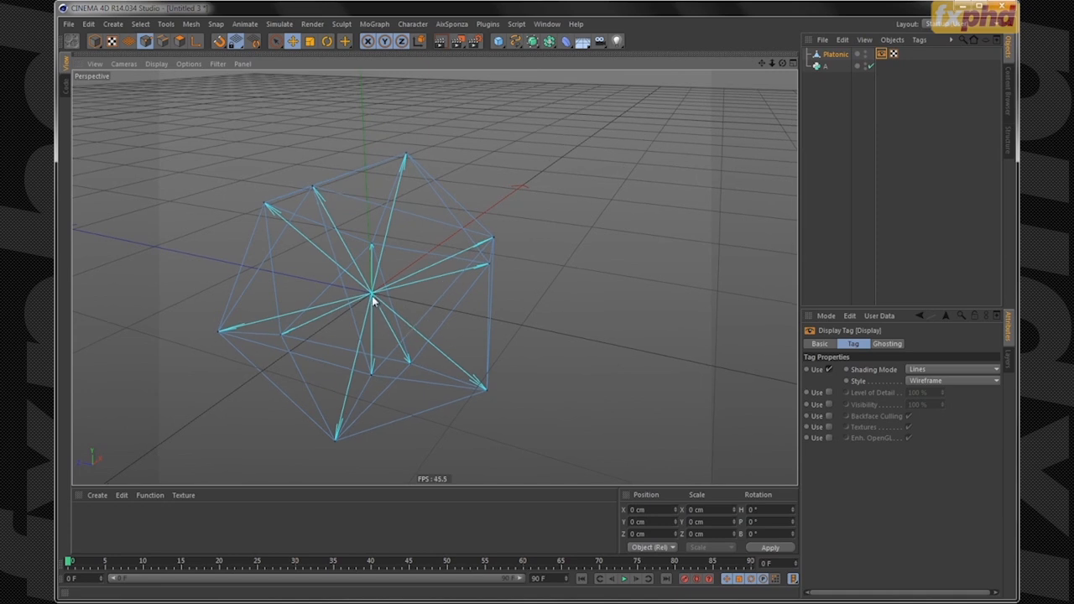
middle_click_drag(400, 298, 492, 286, "alt")
left_click_drag(495, 285, 449, 307, "alt")
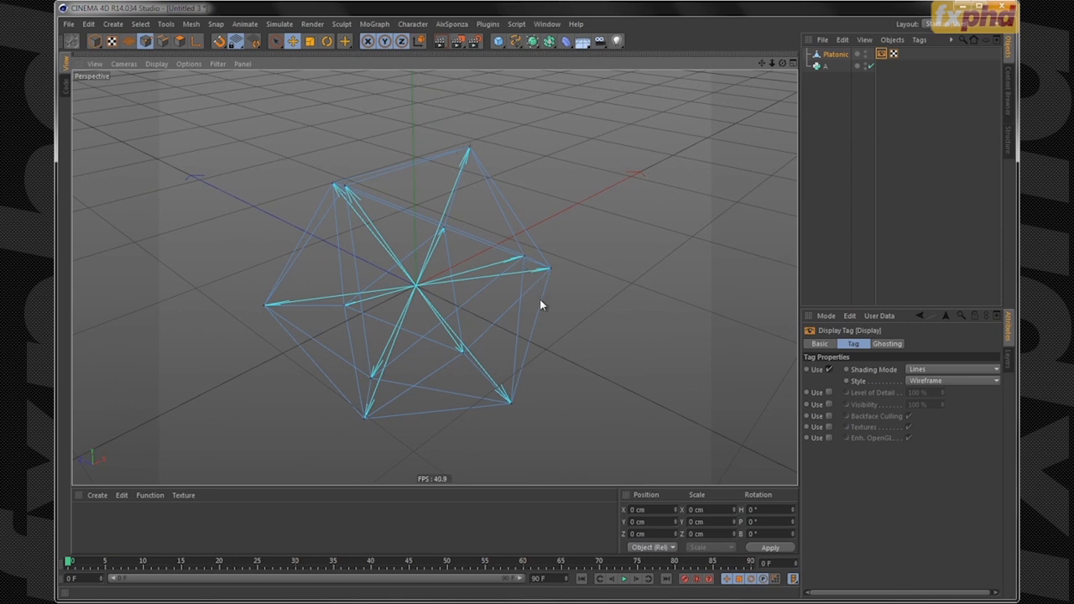
left_click(833, 54)
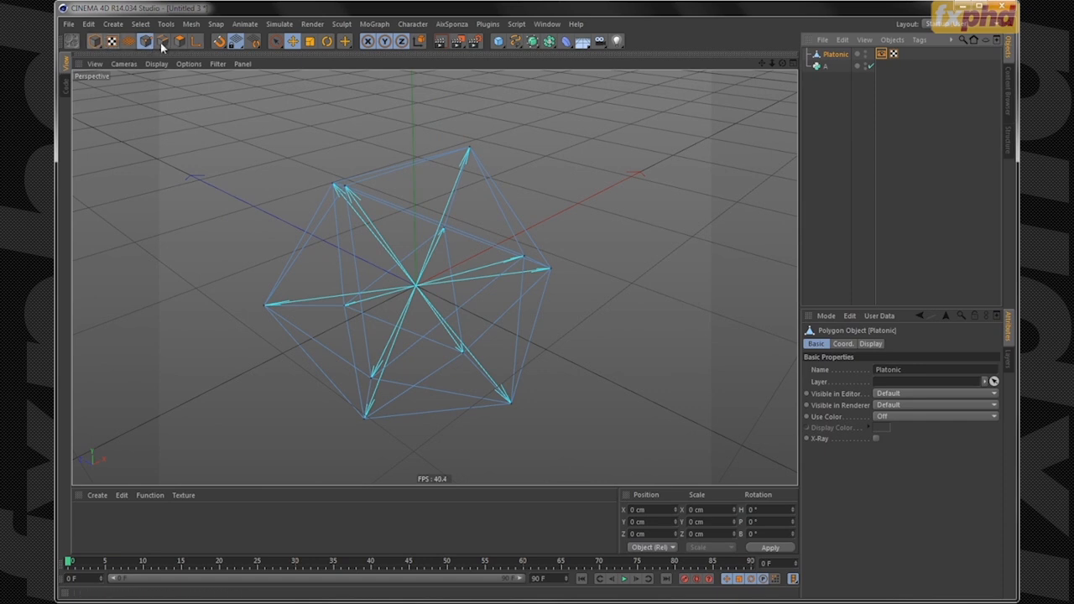
left_click(94, 43)
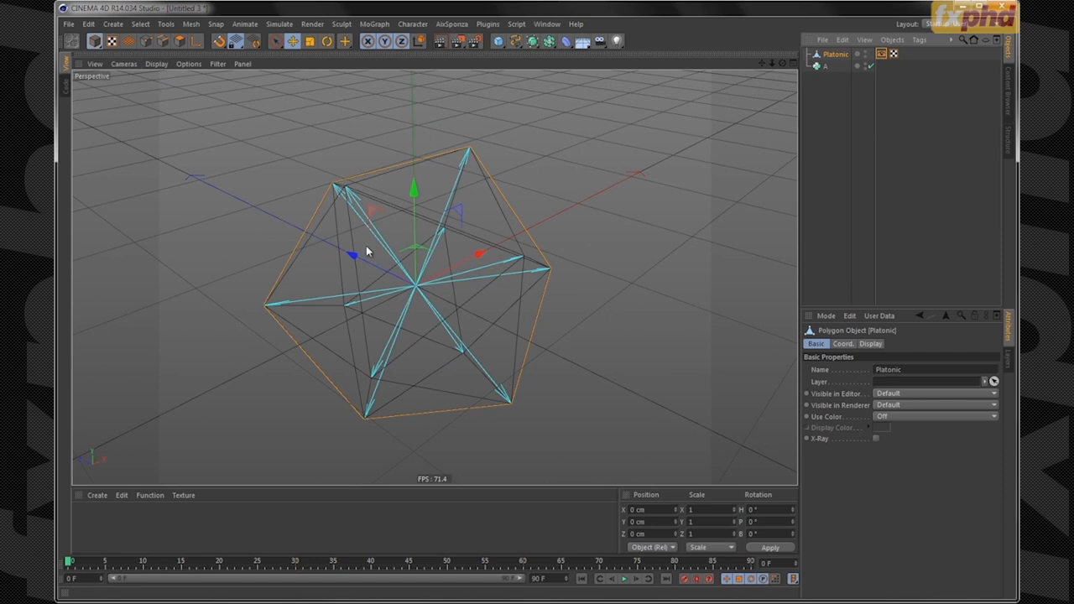
left_click_drag(477, 260, 646, 178)
left_click_drag(554, 327, 378, 315, "alt")
left_click_drag(556, 188, 571, 53)
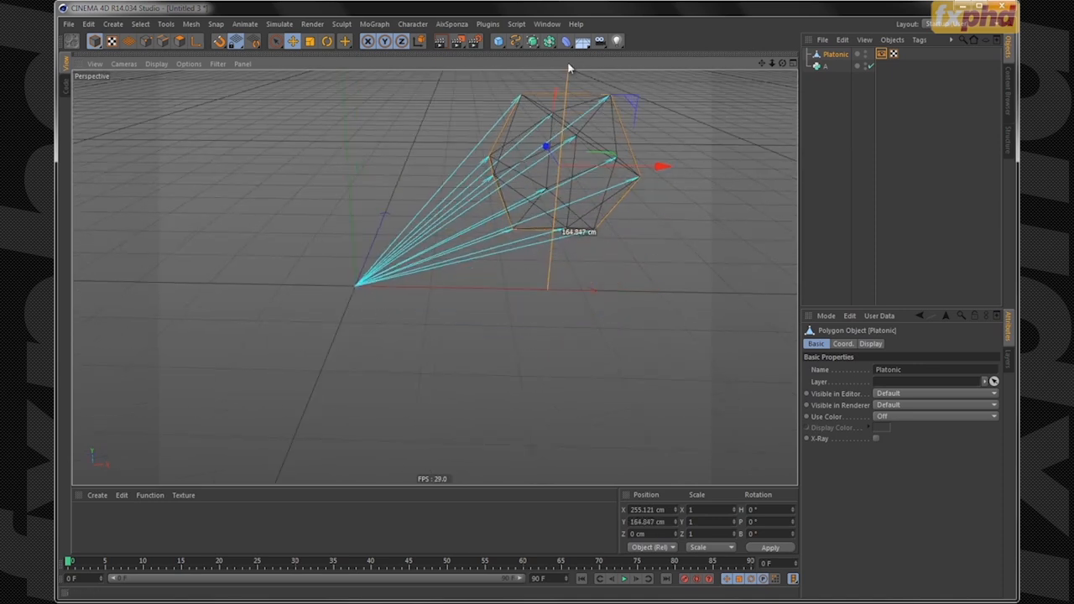
left_click_drag(538, 291, 536, 257, "alt")
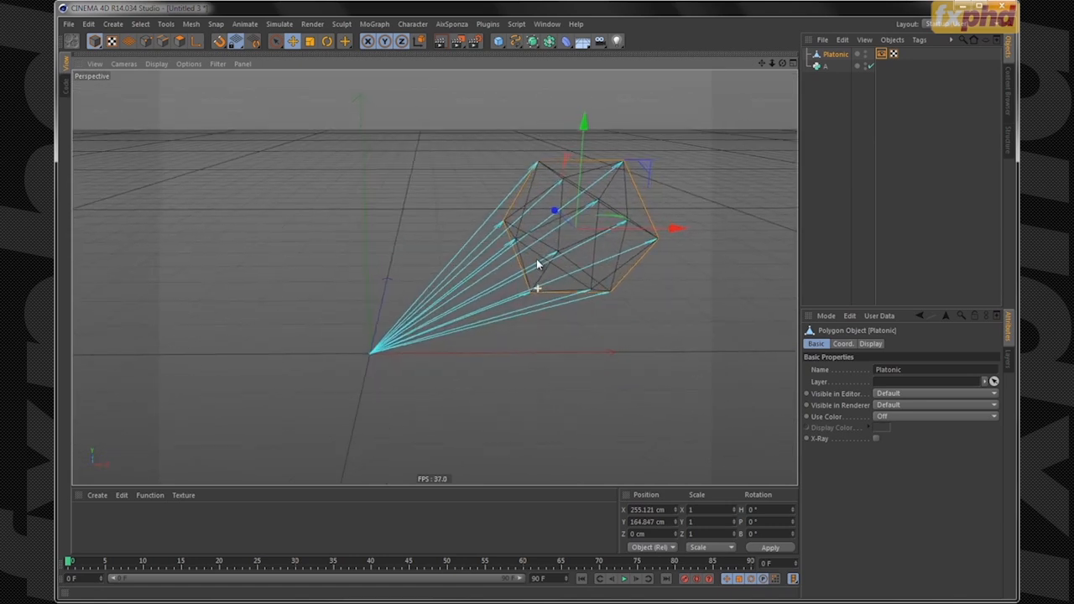
- Add a sphere primitive at the world origin and make it editable
left_click(497, 42)
left_click(736, 80)
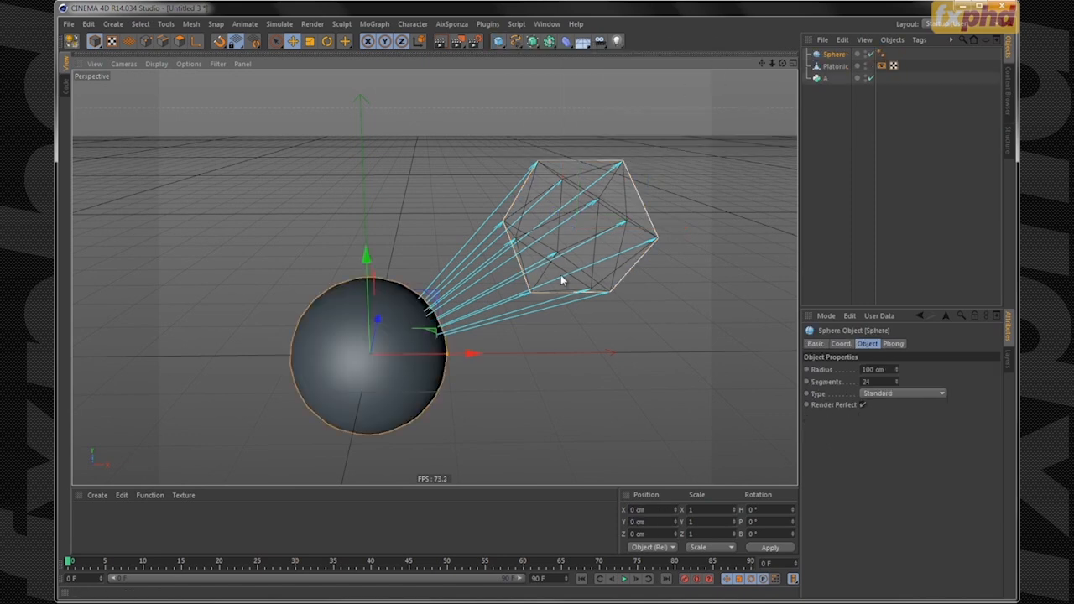
left_click(72, 41)
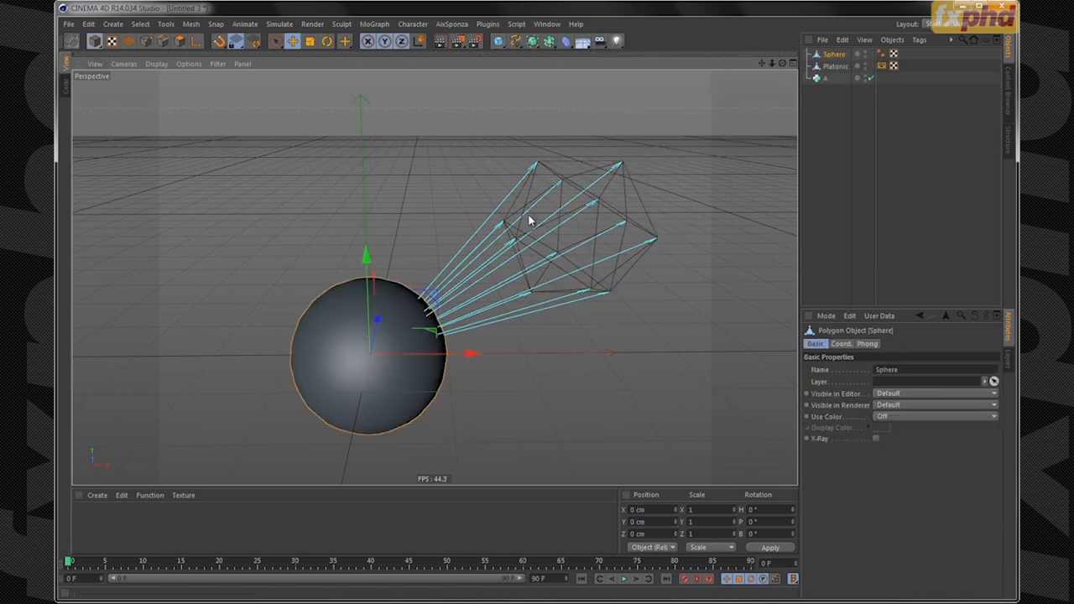
- Link the sphere as the PointObject of Python generator A and copy the Platonic's Display tag onto the sphere
left_click(825, 78)
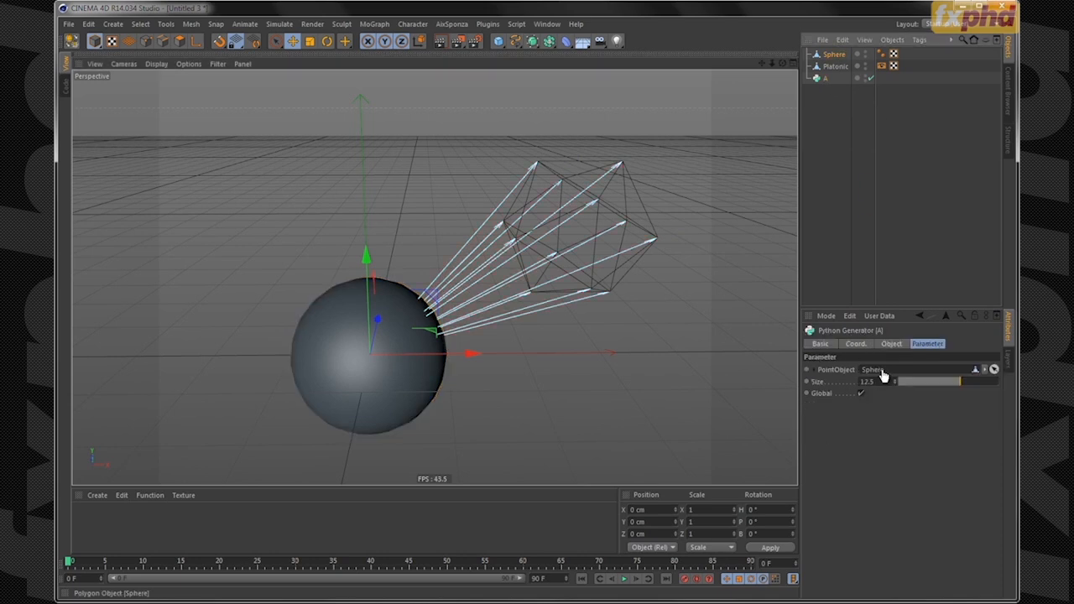
left_click_drag(881, 66, 888, 55, "ctrl")
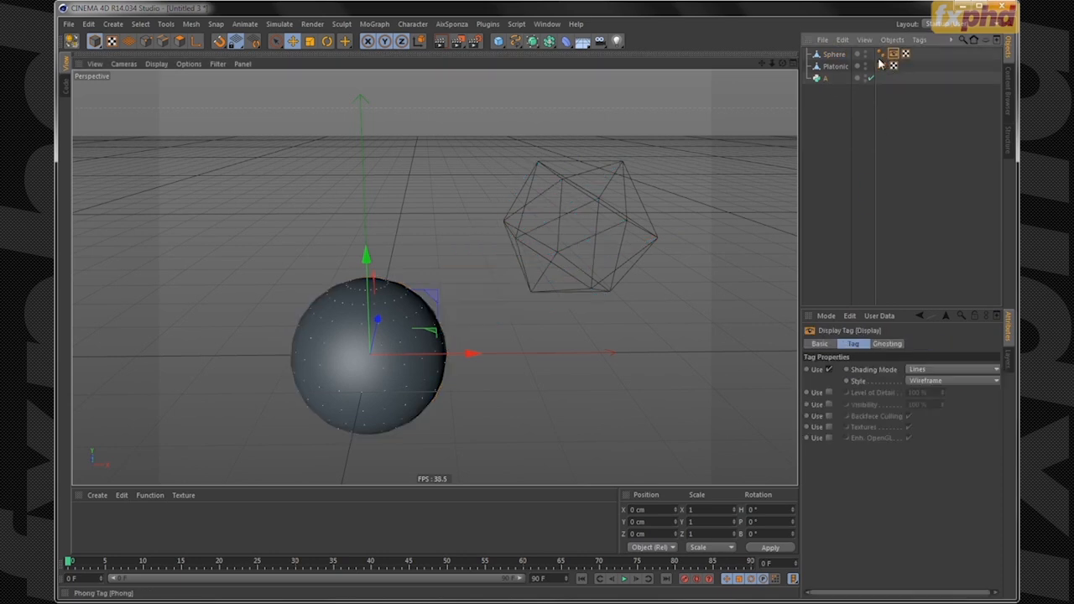
left_click(893, 176)
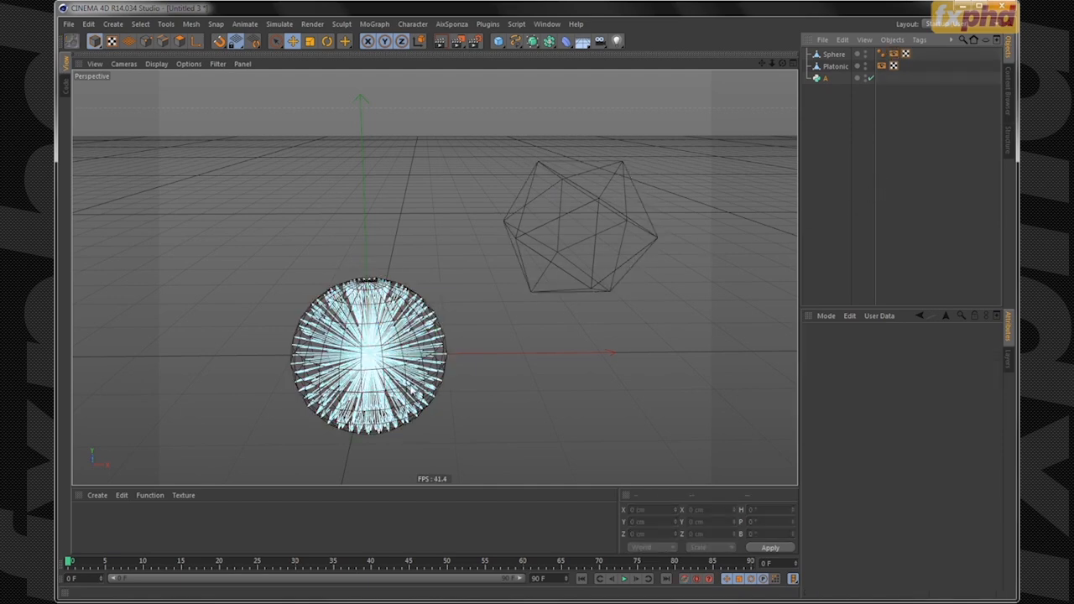
- Examine the vector arrows running from the origin to the sphere's points and compare the generator with the sphere
left_click_drag(378, 373, 444, 378, "alt")
middle_click_drag(443, 378, 504, 249, "alt")
right_click_drag(462, 284, 457, 314, "alt")
middle_click_drag(457, 313, 463, 305, "alt")
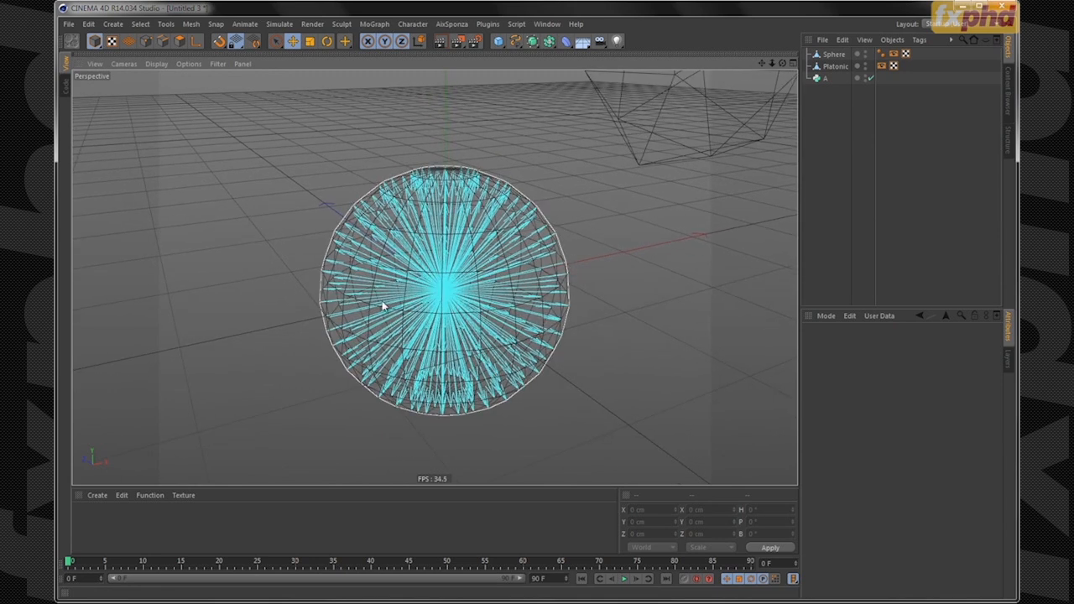
left_click_drag(499, 303, 524, 284, "alt")
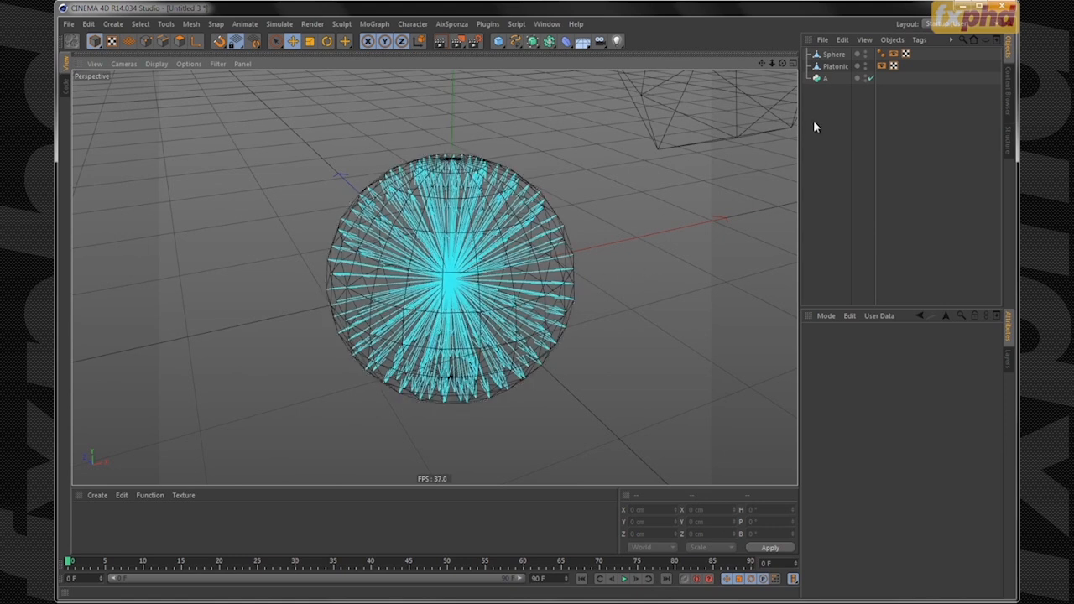
left_click(825, 79)
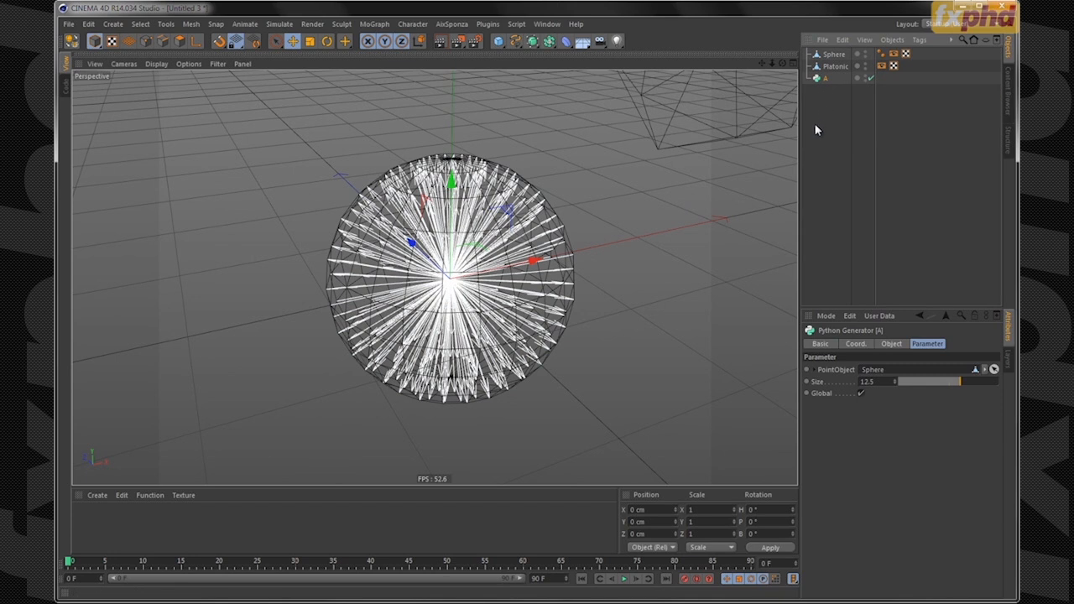
left_click(834, 55)
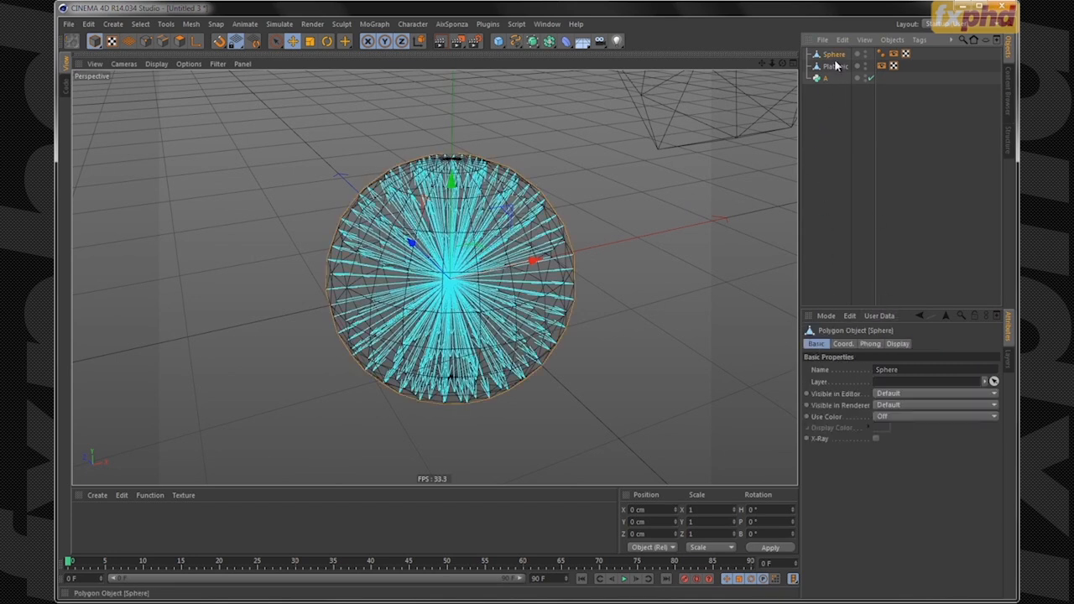
- Add a user data entry named Myvector with data type Vector to Python generator A
left_click(836, 77)
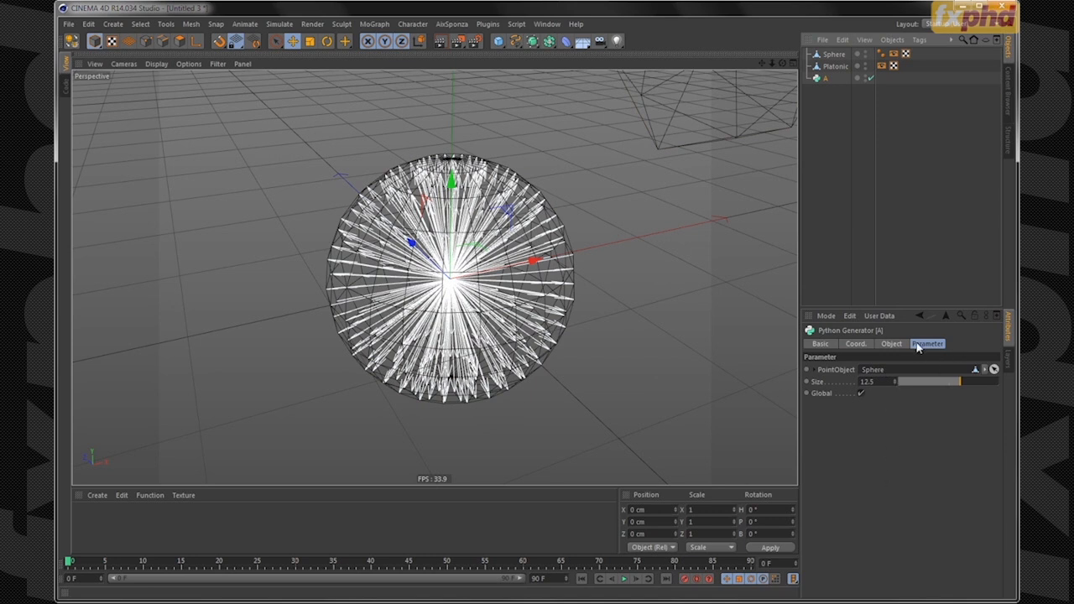
left_click(879, 315)
left_click(894, 337)
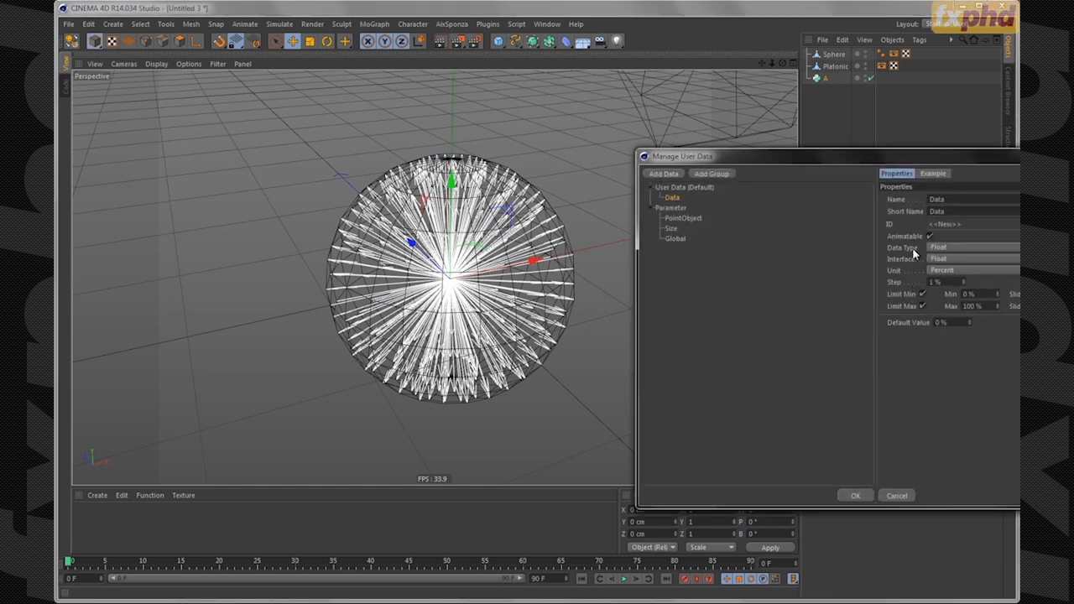
left_click_drag(896, 157, 794, 148)
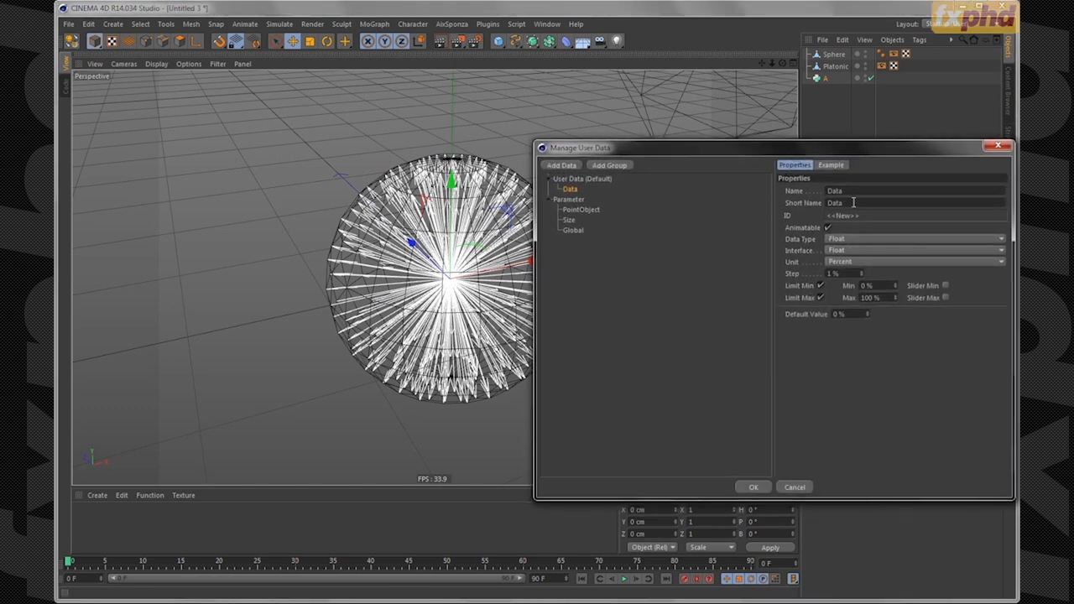
double_click(836, 191)
type("Myvector")
key("Return")
left_click(850, 239)
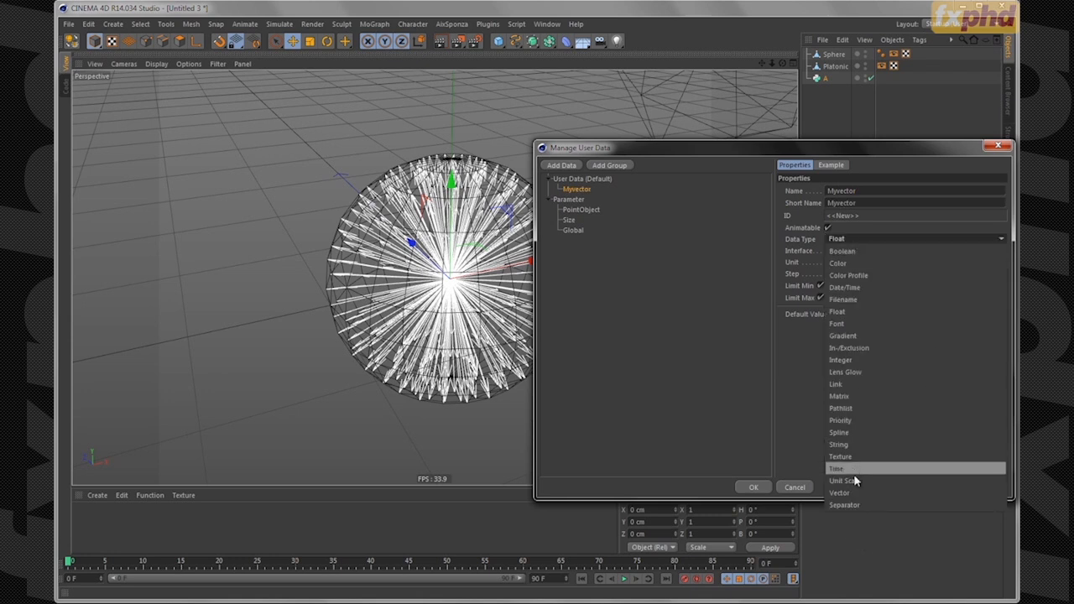
left_click(842, 492)
left_click(753, 487)
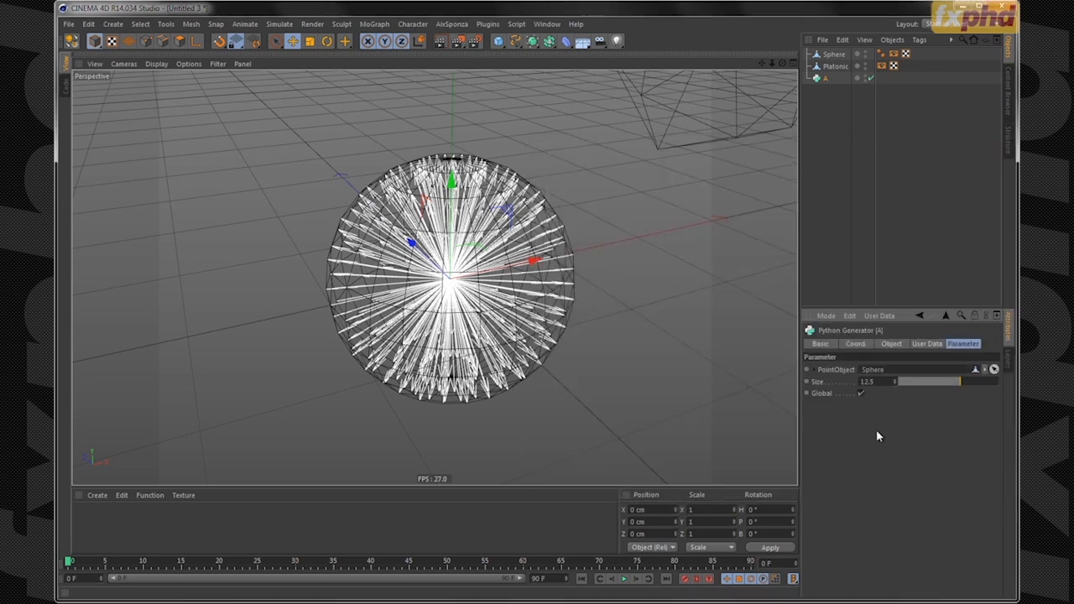
- Examine the three component values of the Myvector user data on generator A
left_click(928, 344)
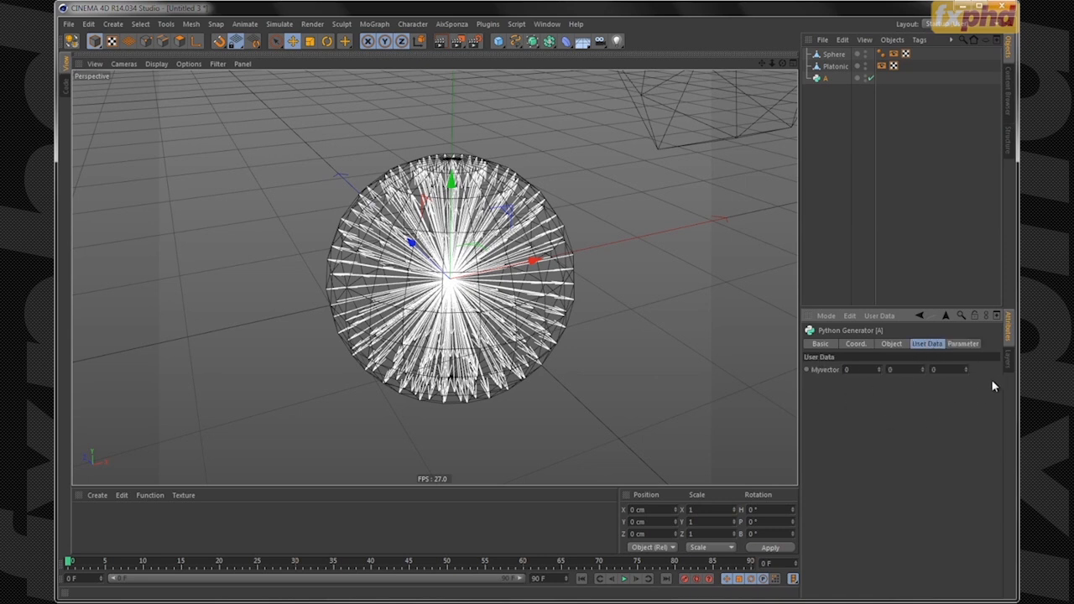
left_click_drag(865, 368, 832, 362)
left_click_drag(916, 370, 821, 400)
left_click(893, 369)
left_click(848, 370)
- Show the sphere's point coordinate table, widen it to reveal the X, Y and Z columns, and select point 2
left_click(833, 54)
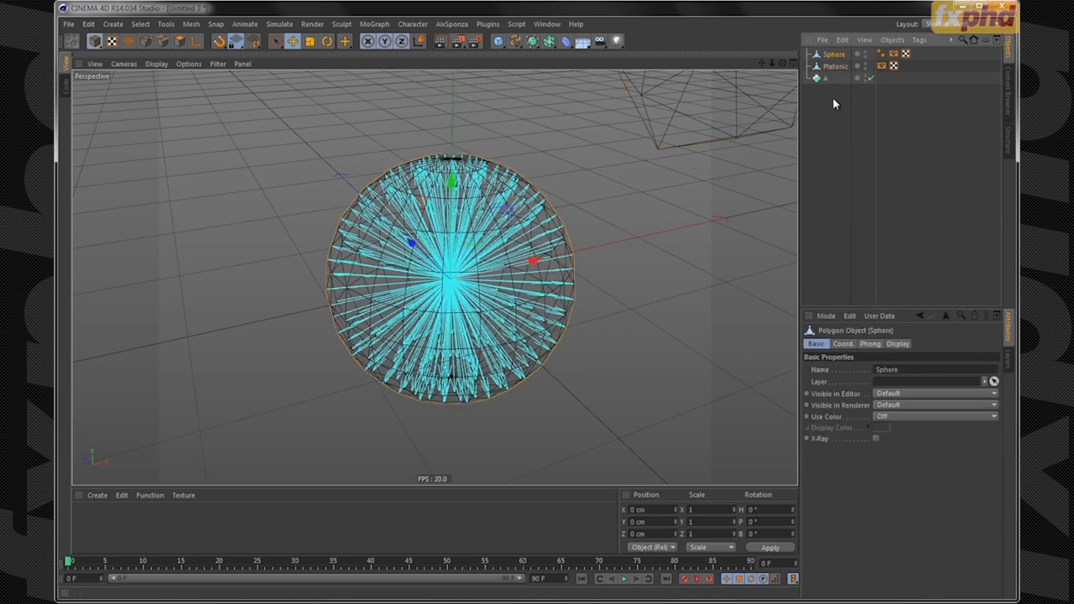
left_click(1010, 143)
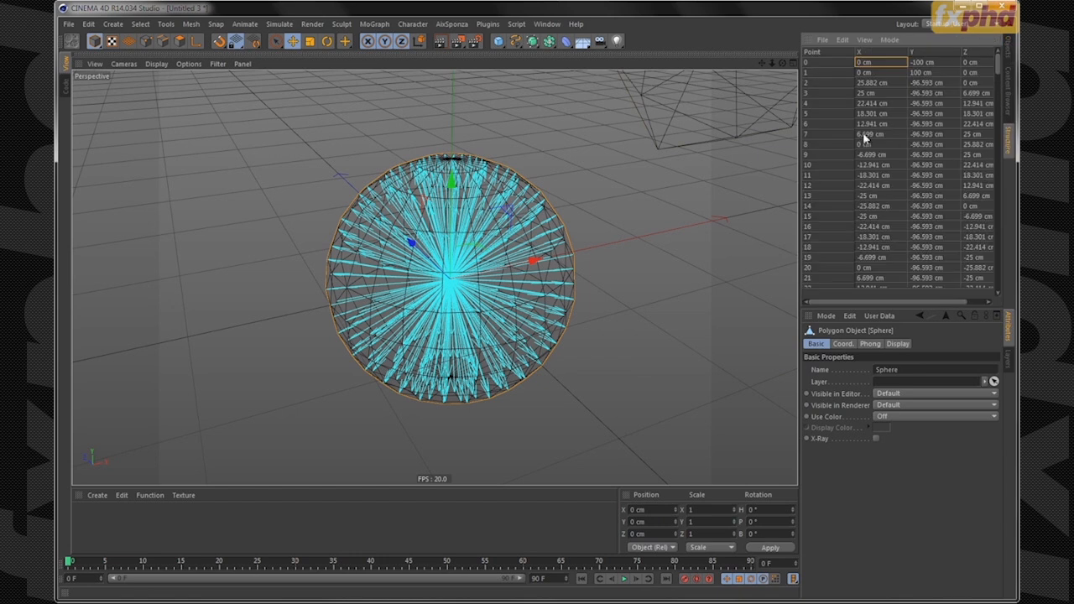
left_click_drag(798, 235, 770, 235)
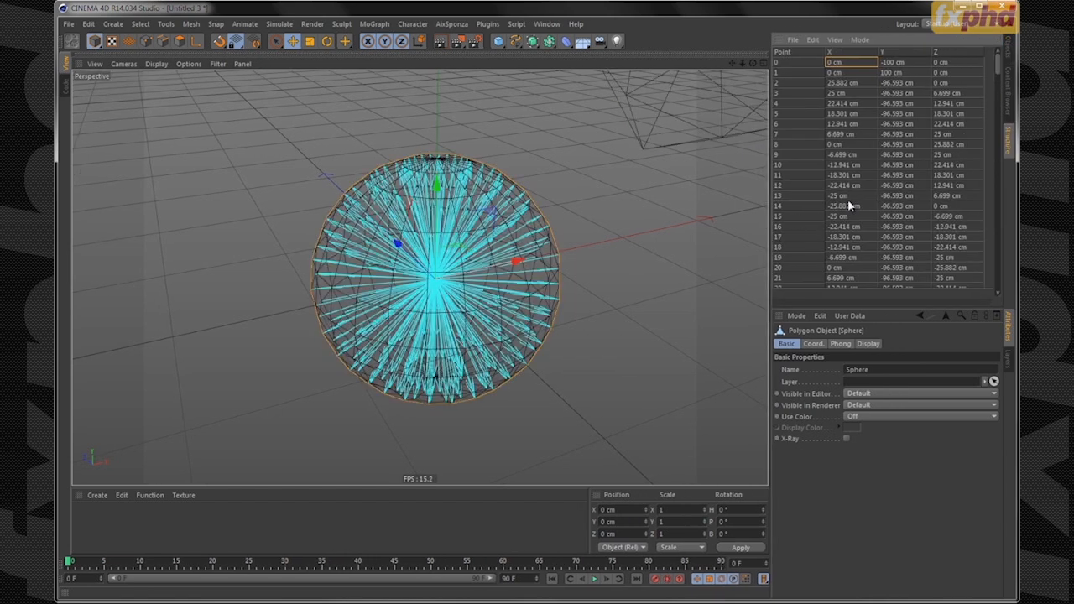
mouse_move(996, 67)
left_mouse_down()
mouse_move(995, 286)
mouse_move(1001, 54)
left_mouse_up()
left_click(810, 82)
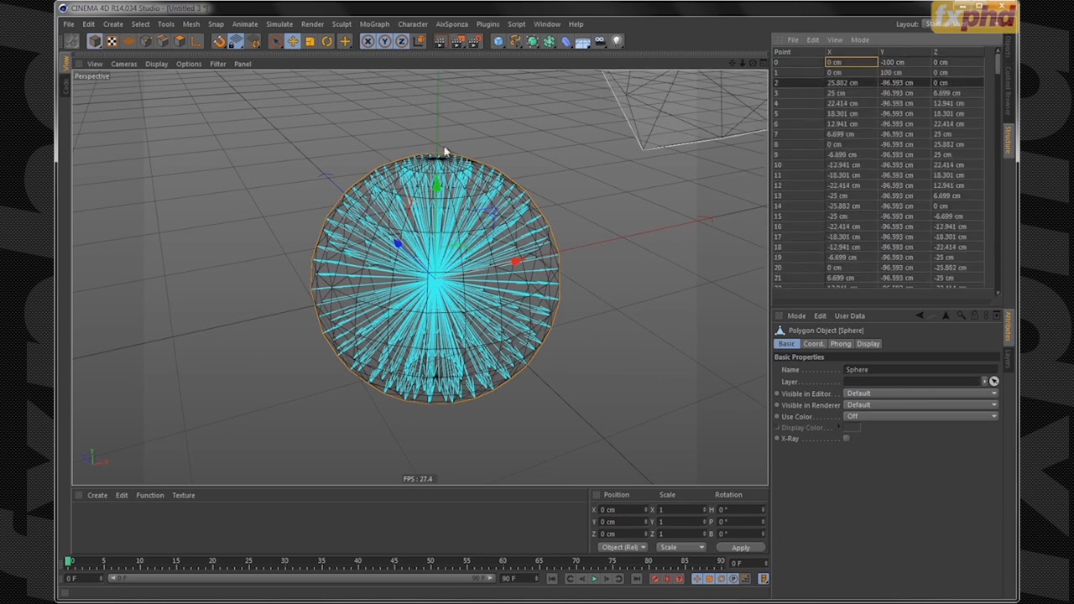
- Select points of the sphere one by one in the coordinate table up to point 13 and examine its position in the viewport
left_click(145, 41)
left_click(803, 135)
left_click(797, 144)
left_click(796, 164)
left_click(795, 195)
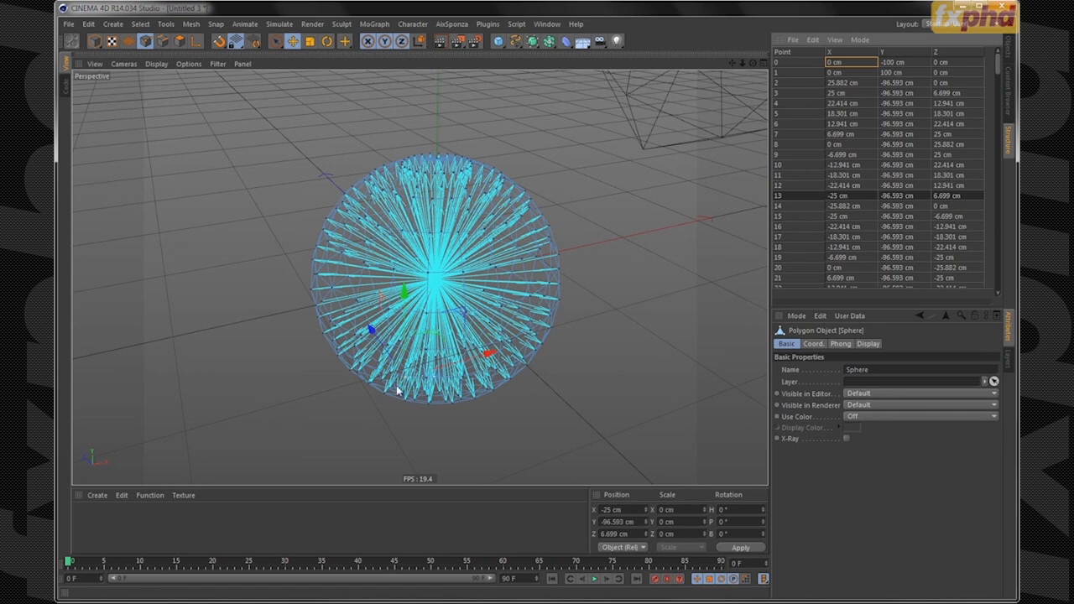
left_click_drag(492, 355, 427, 397, "alt")
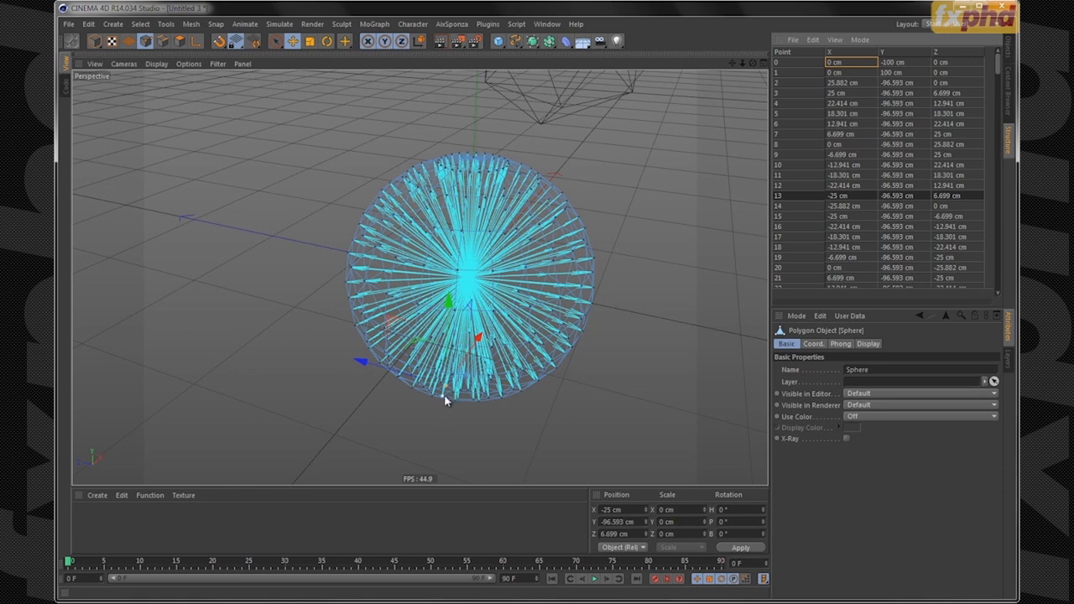
left_click_drag(480, 417, 558, 314, "alt")
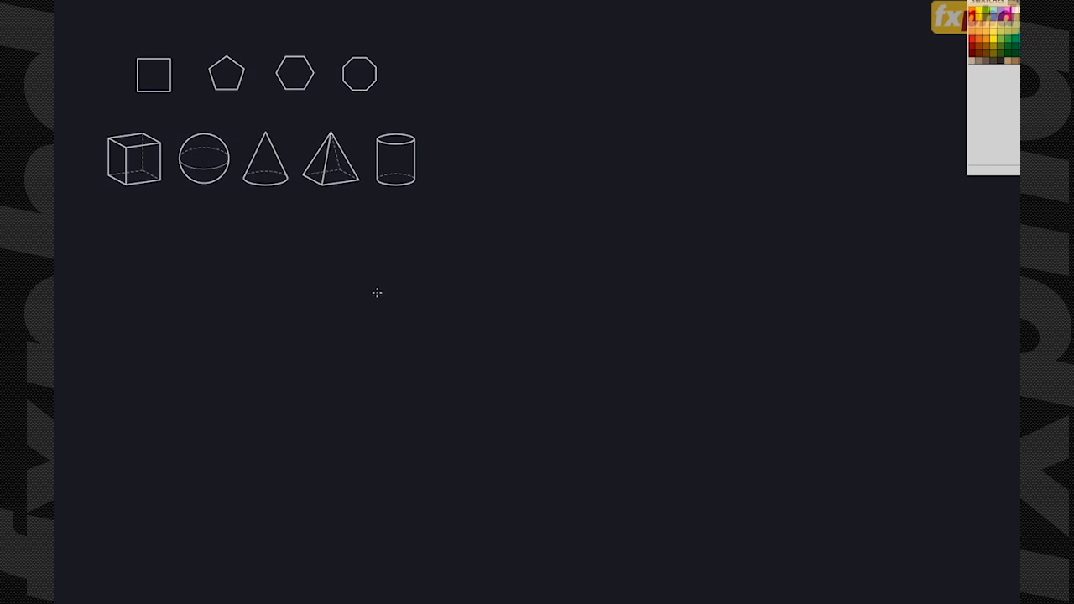
- Switch to the drawing canvas, handwrite the heading VECTOR ADDITION in blue, and sketch a pair of perpendicular axes with arrowheads below it
mouse_move(230, 223)
left_mouse_down()
mouse_move(257, 238)
mouse_move(282, 232)
mouse_move(290, 249)
mouse_move(319, 228)
mouse_move(333, 247)
mouse_move(364, 221)
mouse_move(396, 247)
mouse_move(421, 226)
mouse_move(448, 238)
mouse_move(464, 222)
left_mouse_up()
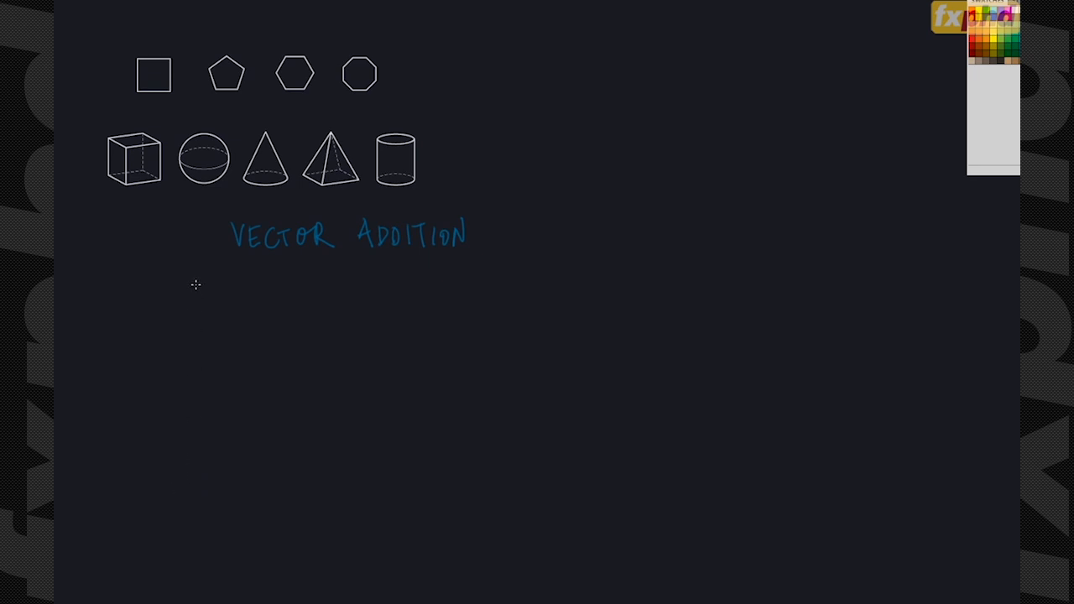
mouse_move(193, 292)
left_mouse_down()
mouse_move(190, 541)
mouse_move(414, 537)
mouse_move(478, 521)
left_mouse_up()
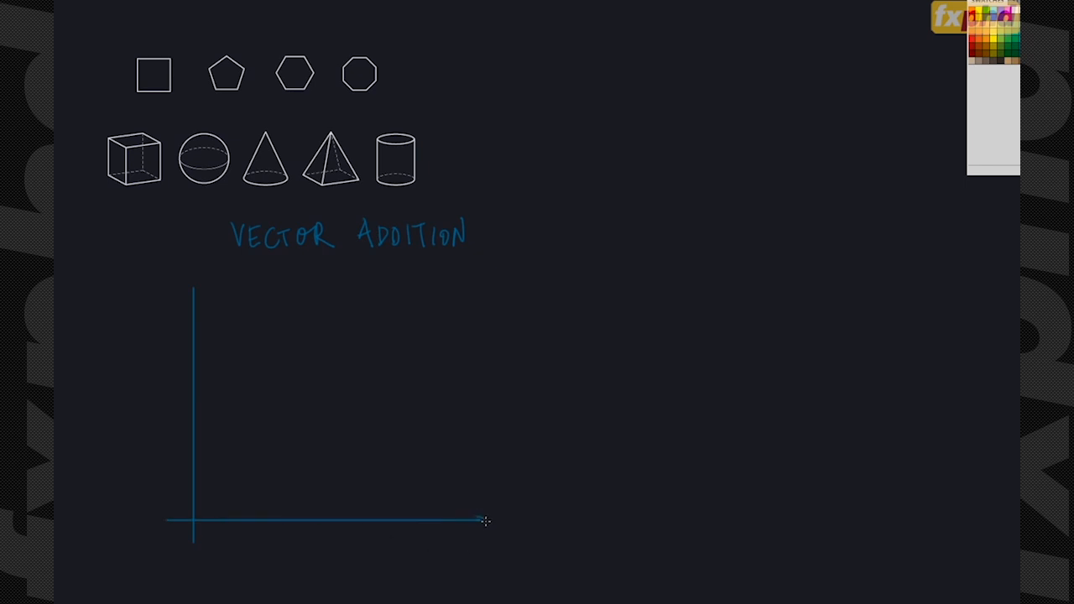
left_click_drag(187, 296, 196, 297)
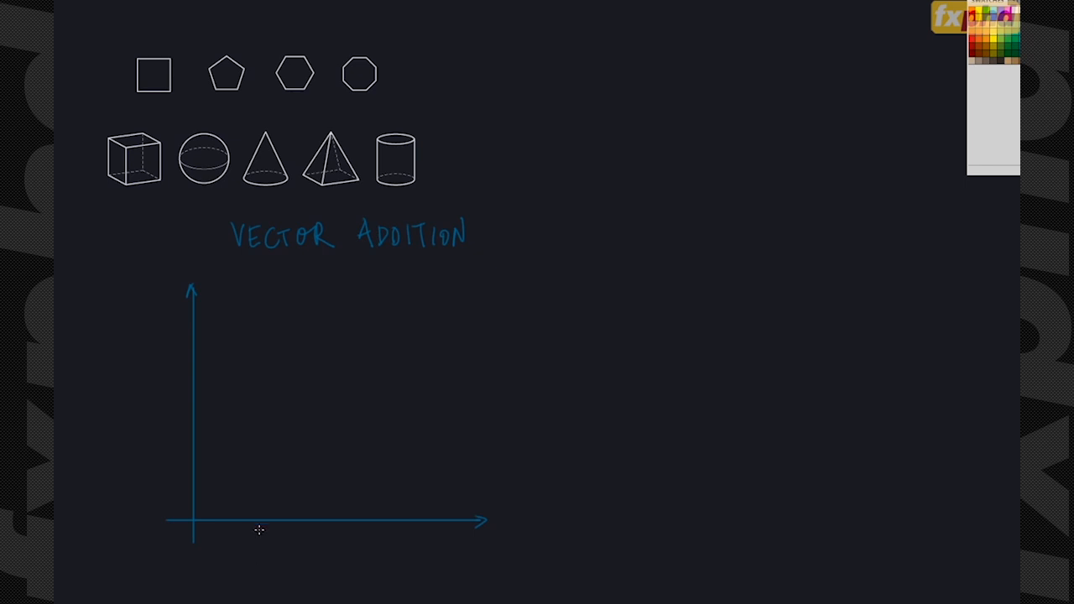
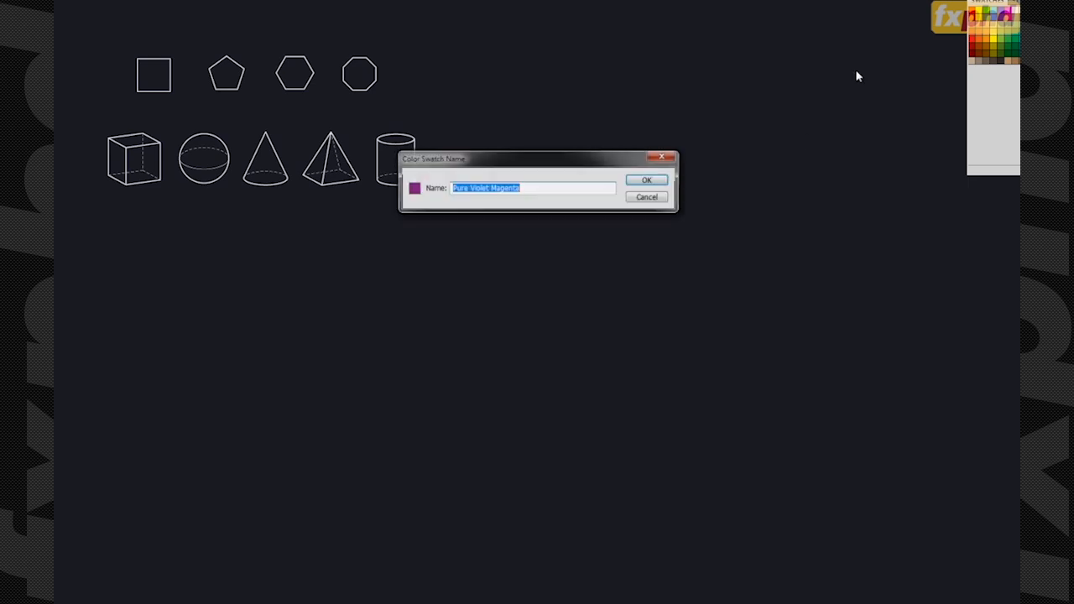
- Dismiss the swatch naming dialog and draw a violet diagonal arrow labelled as vector a
left_click(662, 158)
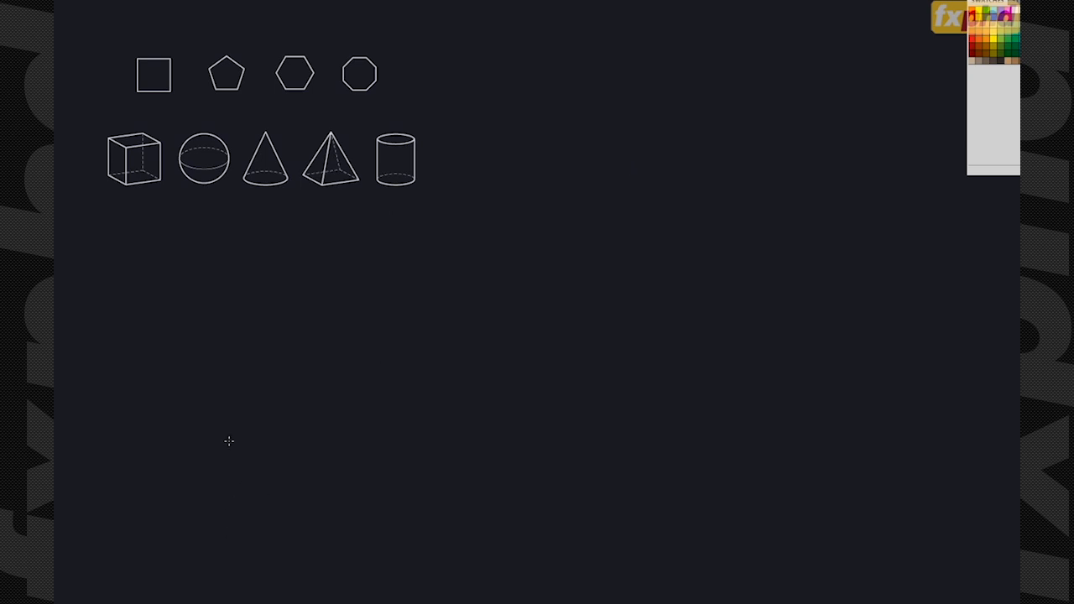
left_click_drag(200, 488, 335, 312)
left_click_drag(237, 367, 247, 368)
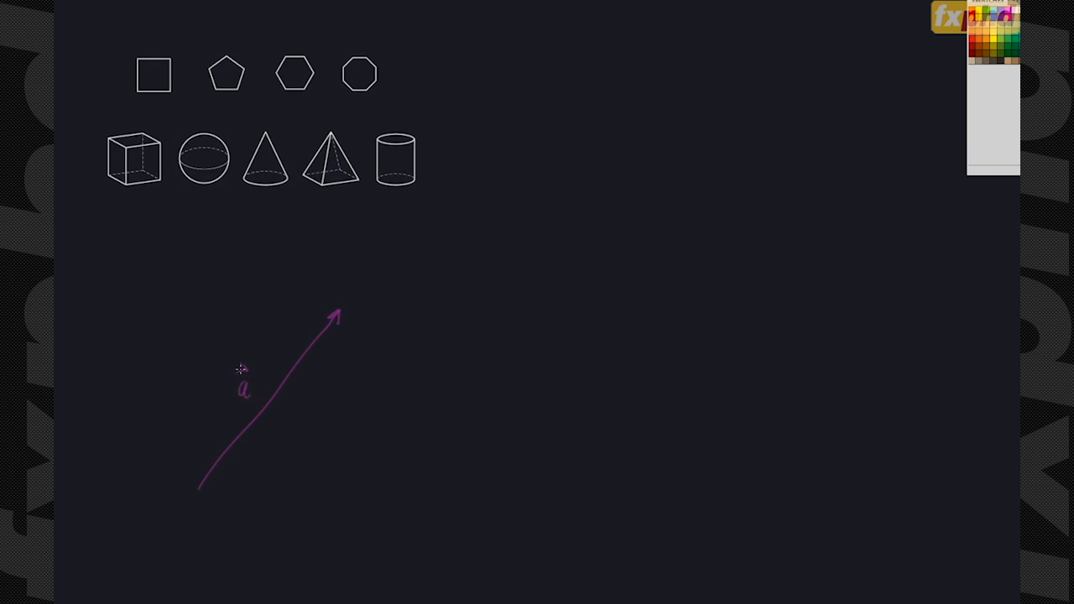
- Draw two matching teal arrows labelled as vector b, one from the tail and one from the tip of vector a
mouse_move(198, 488)
left_mouse_down()
mouse_move(284, 471)
mouse_move(242, 500)
left_mouse_up()
left_click_drag(339, 308, 428, 290)
mouse_move(378, 262)
left_mouse_down()
mouse_move(385, 287)
mouse_move(392, 253)
left_mouse_up()
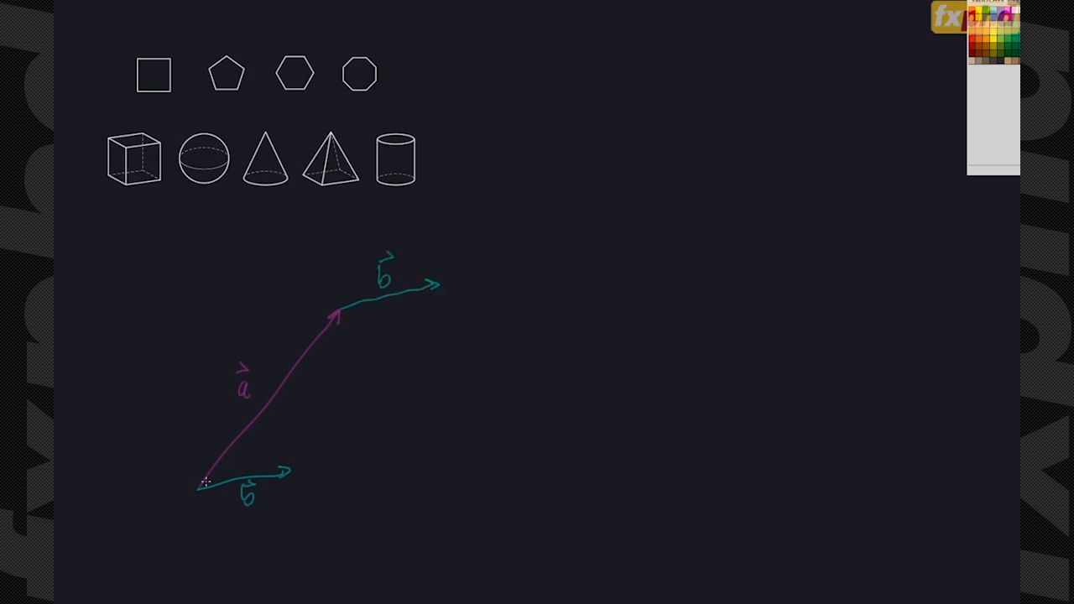
left_click_drag(334, 317, 337, 325)
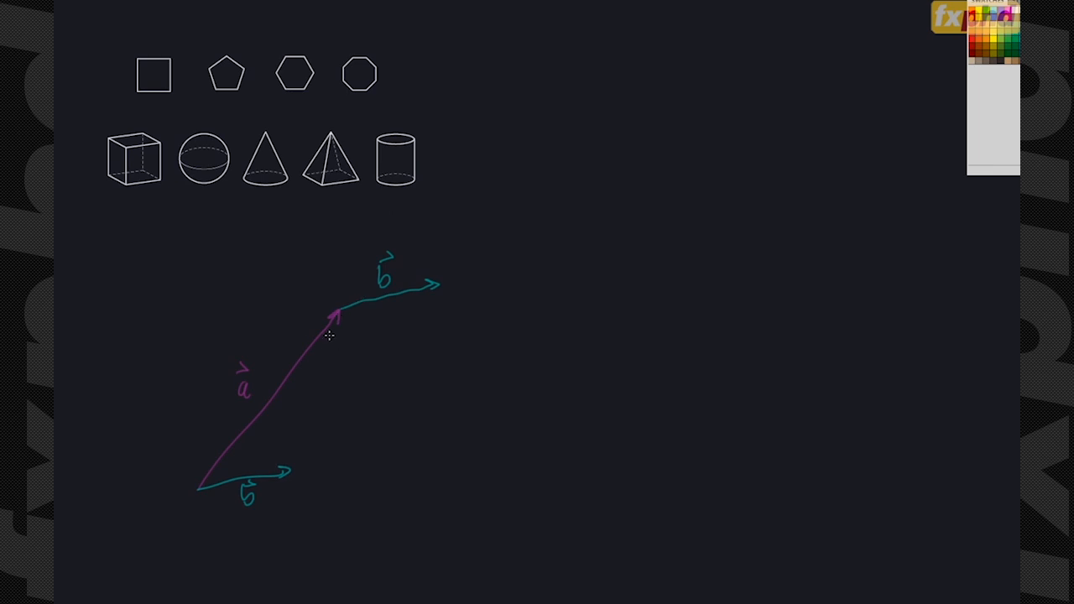
- Draw a blue diagonal vector c from the common origin to the far corner and close the parallelogram with a second violet arrow
left_click(444, 282)
left_click_drag(278, 429, 444, 284)
mouse_move(296, 471)
left_mouse_down()
mouse_move(444, 288)
mouse_move(448, 304)
left_mouse_up()
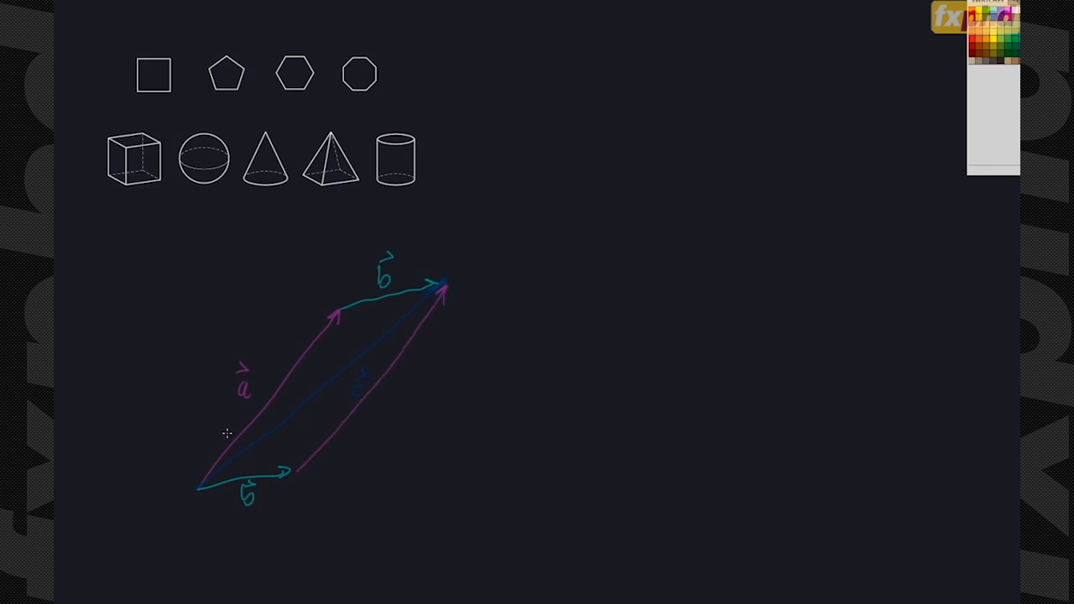
mouse_move(398, 386)
left_mouse_down()
mouse_move(399, 397)
mouse_move(406, 372)
left_mouse_up()
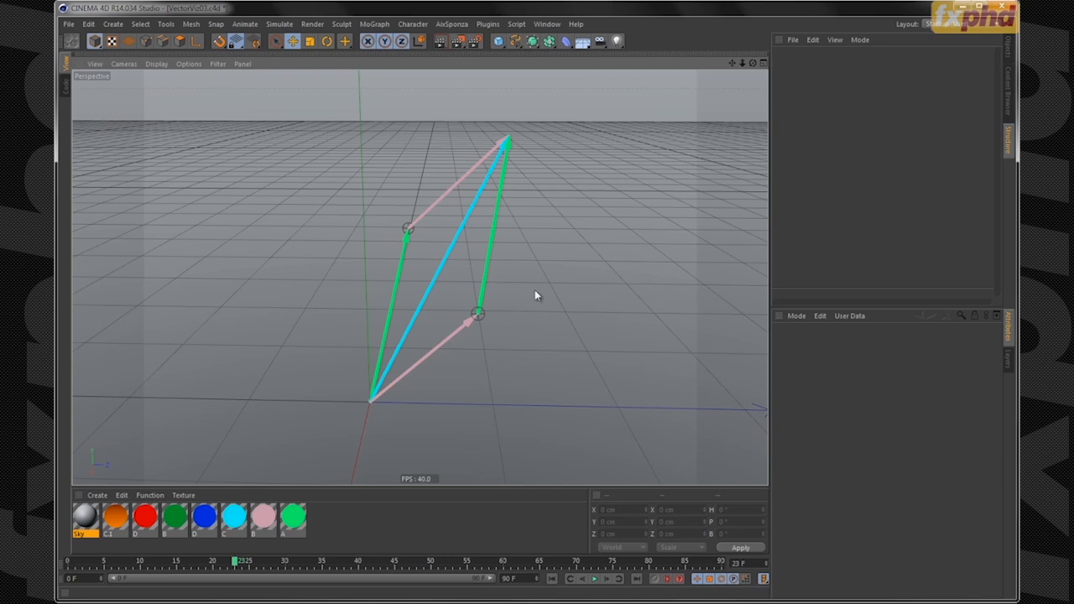
- Switch to the VectorViz03 scene in Cinema 4D, examine the vector addition arrows, and show the scene's object list
left_click_drag(494, 303, 442, 304, "alt")
left_click_drag(500, 288, 472, 292, "alt")
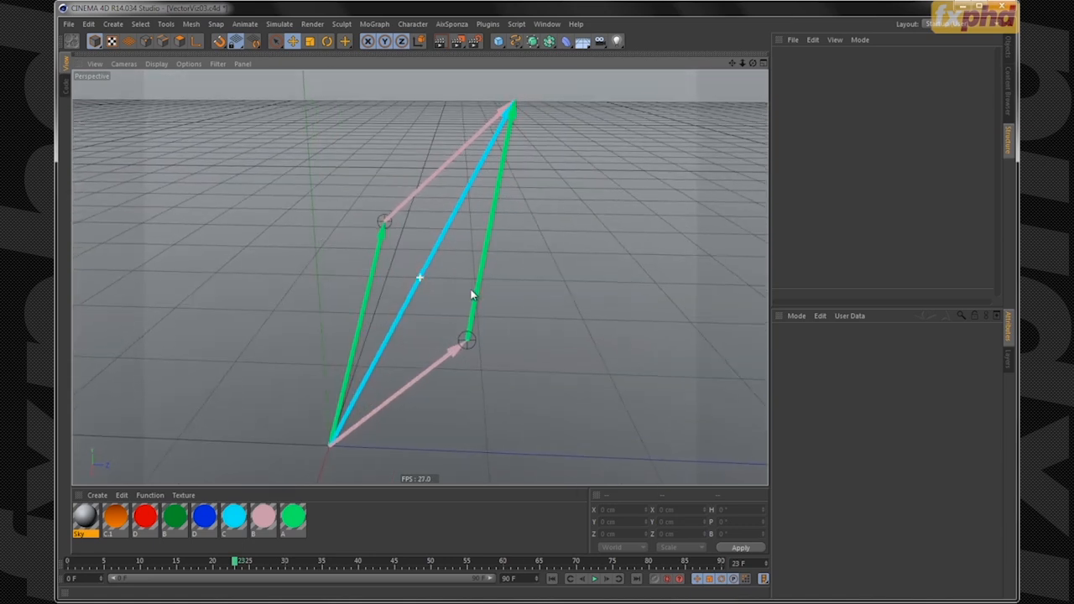
left_click(1008, 49)
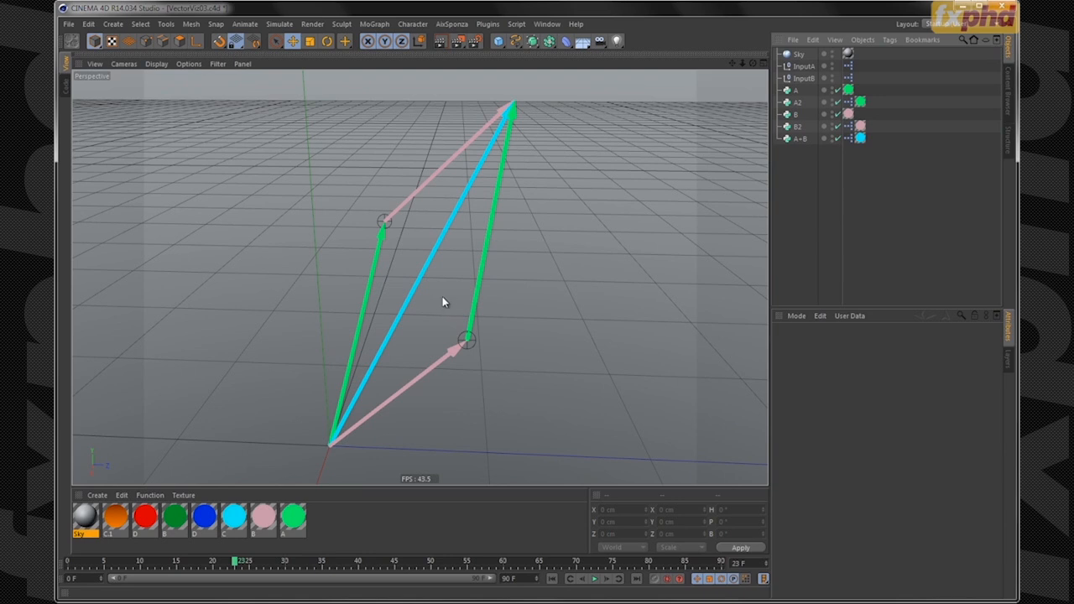
- View the Python code of generator A in the expression editor and close the editor
left_click(797, 90)
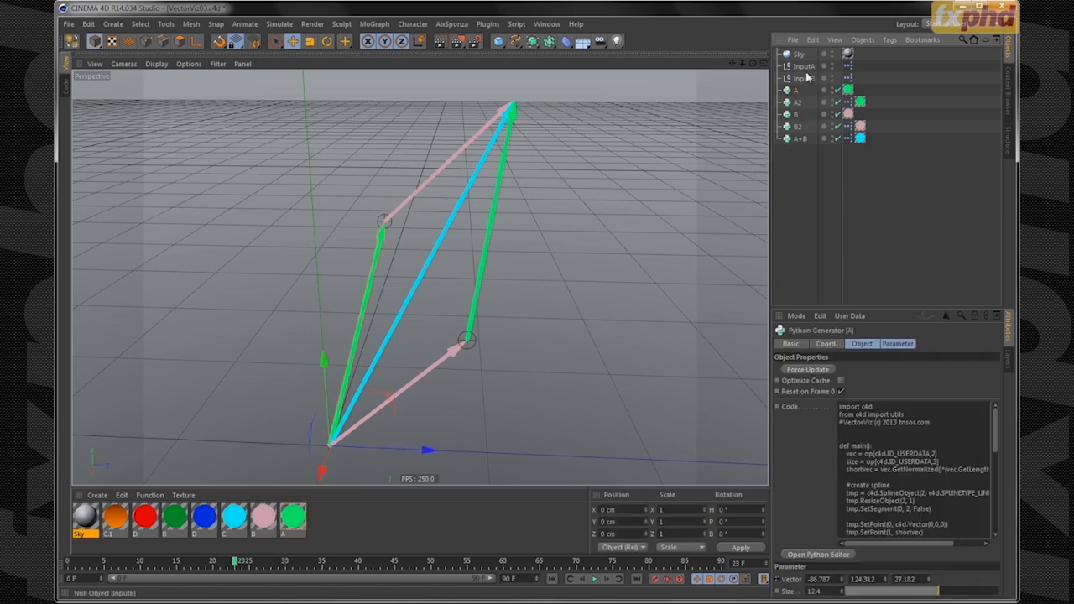
left_click(829, 555)
left_click_drag(730, 47, 652, 76)
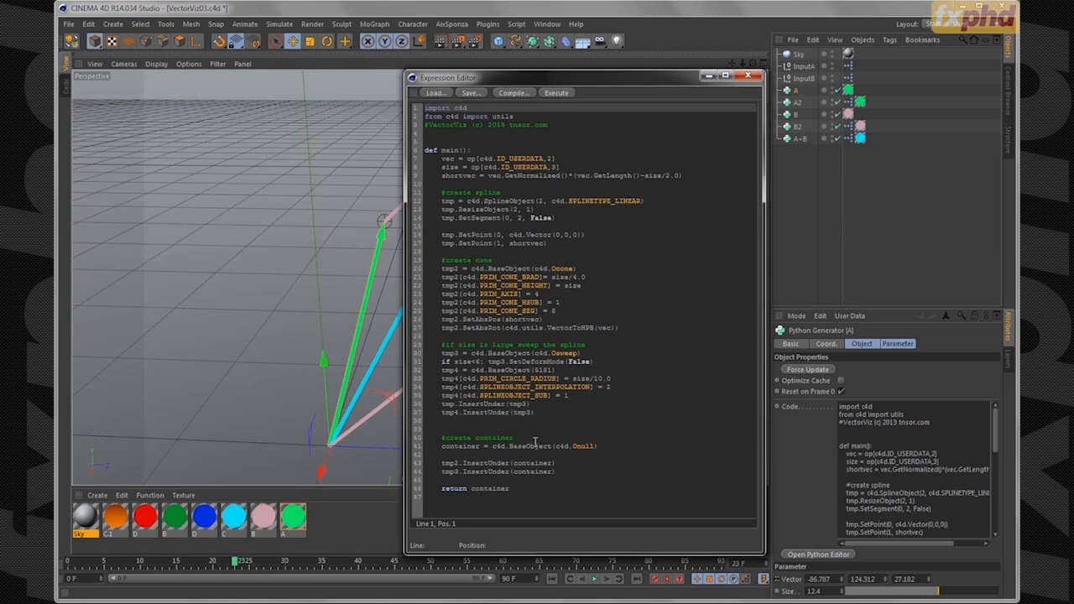
left_click(756, 76)
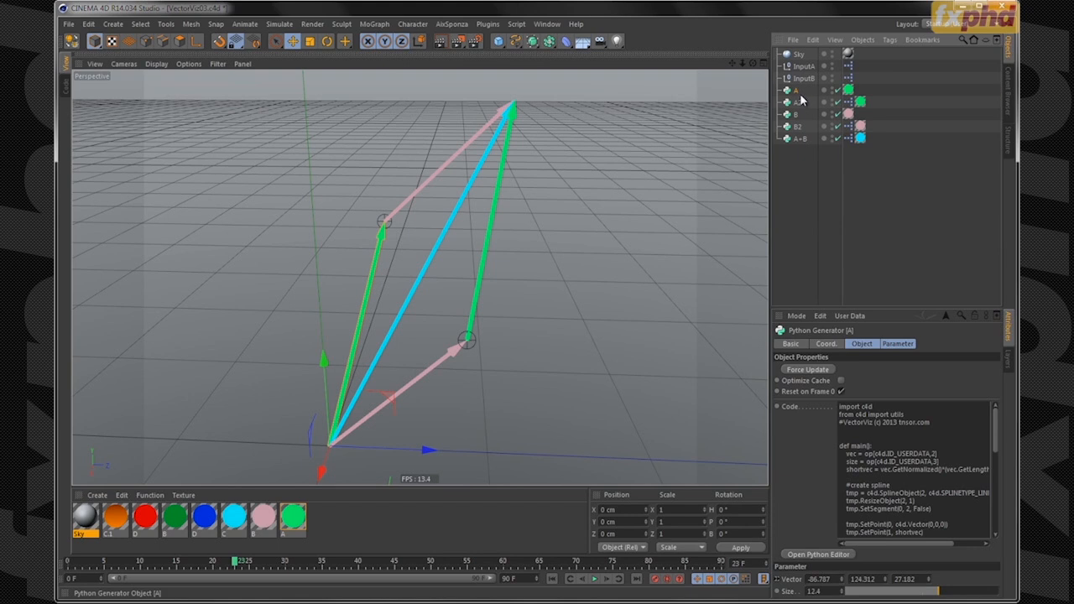
- Show the custom parameters of generator A and set its Size to 13.8
left_click(898, 344)
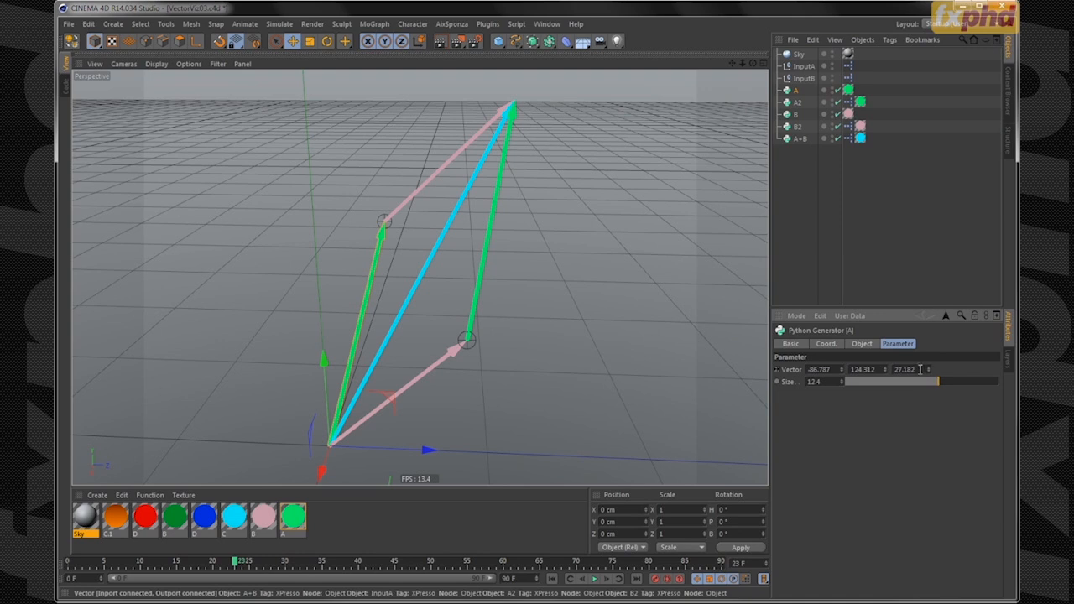
left_click_drag(894, 385, 951, 377)
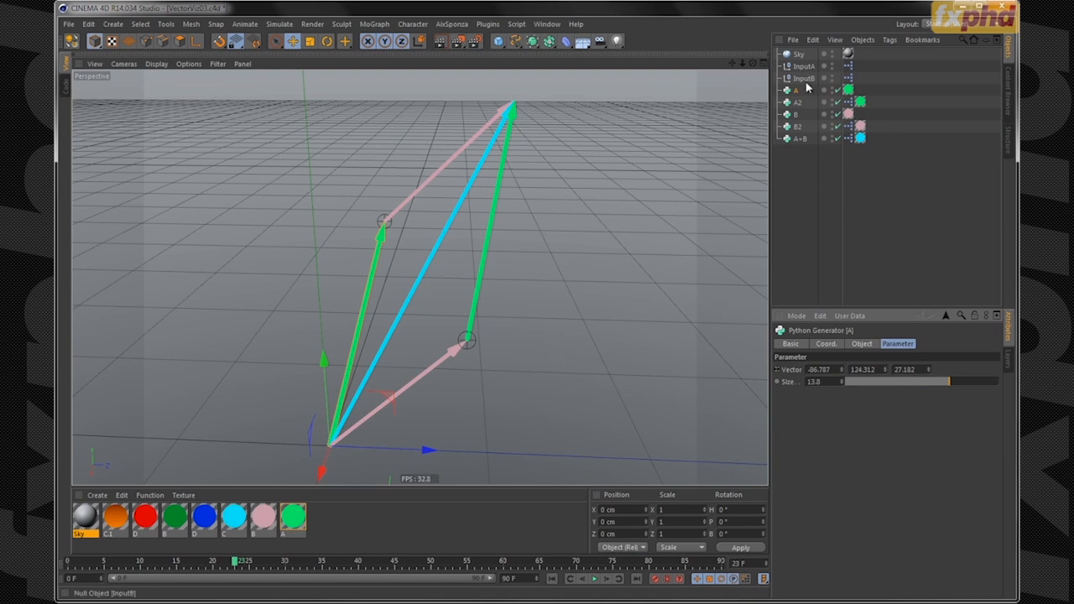
- Reread generator A's Python code down to the final line that returns the container, highlight that word, and close the editor
left_click(862, 344)
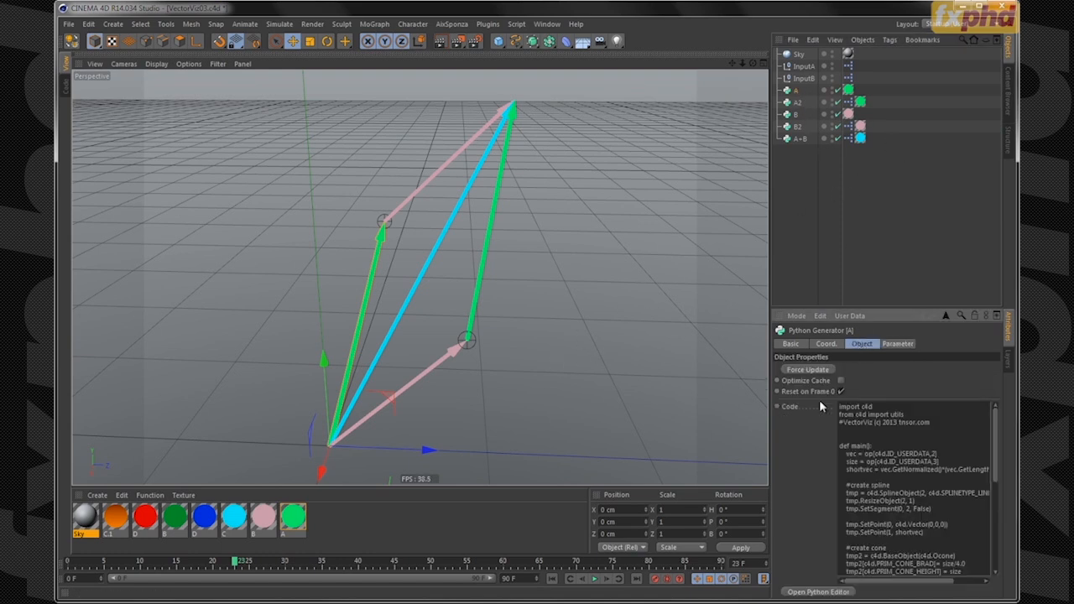
left_click(812, 591)
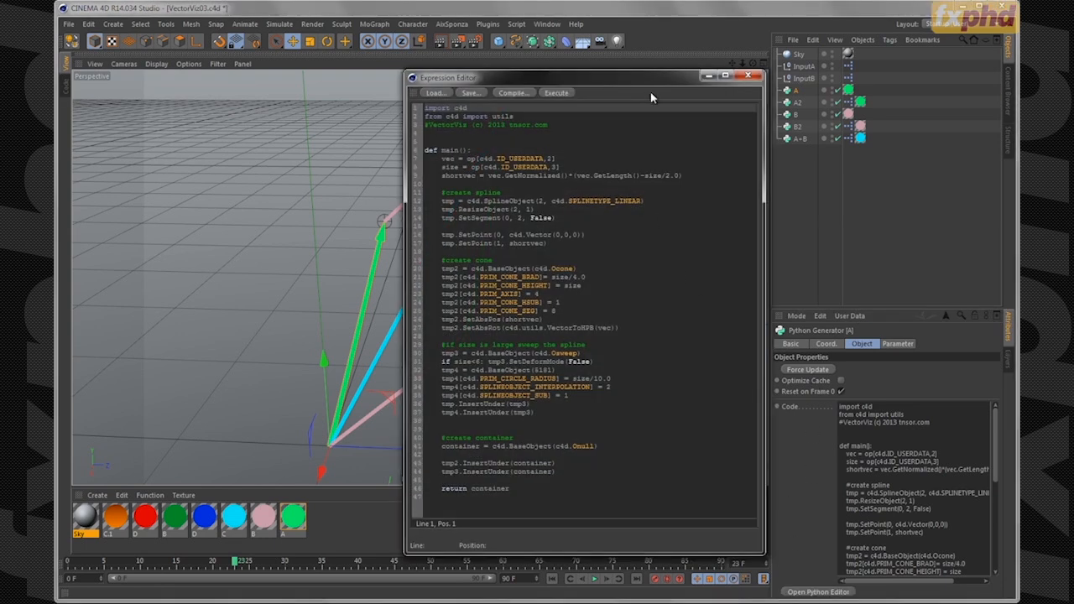
left_click_drag(650, 80, 676, 83)
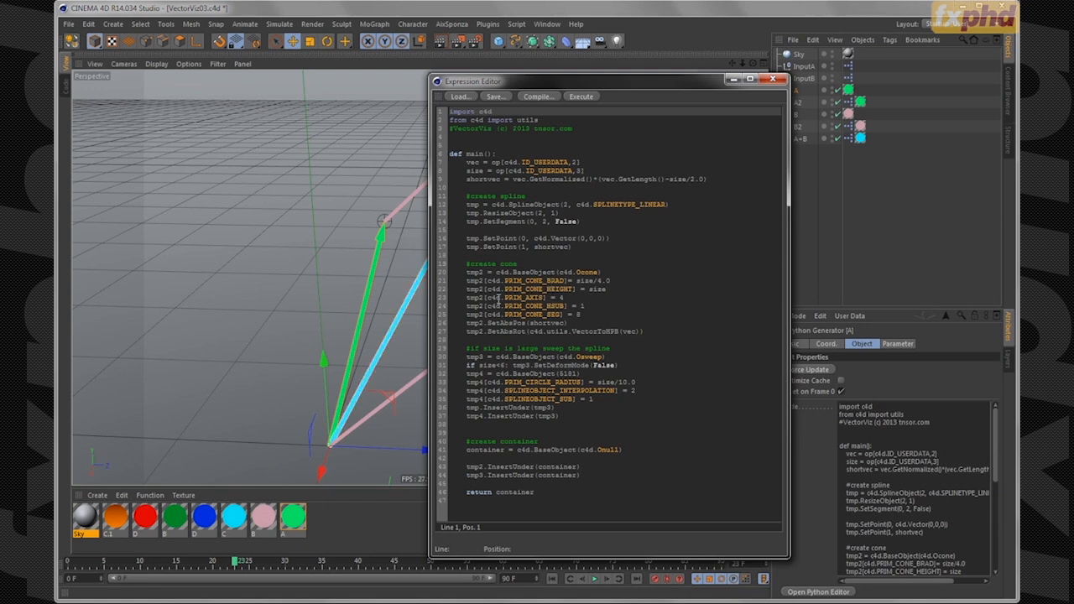
left_click_drag(496, 493, 450, 501)
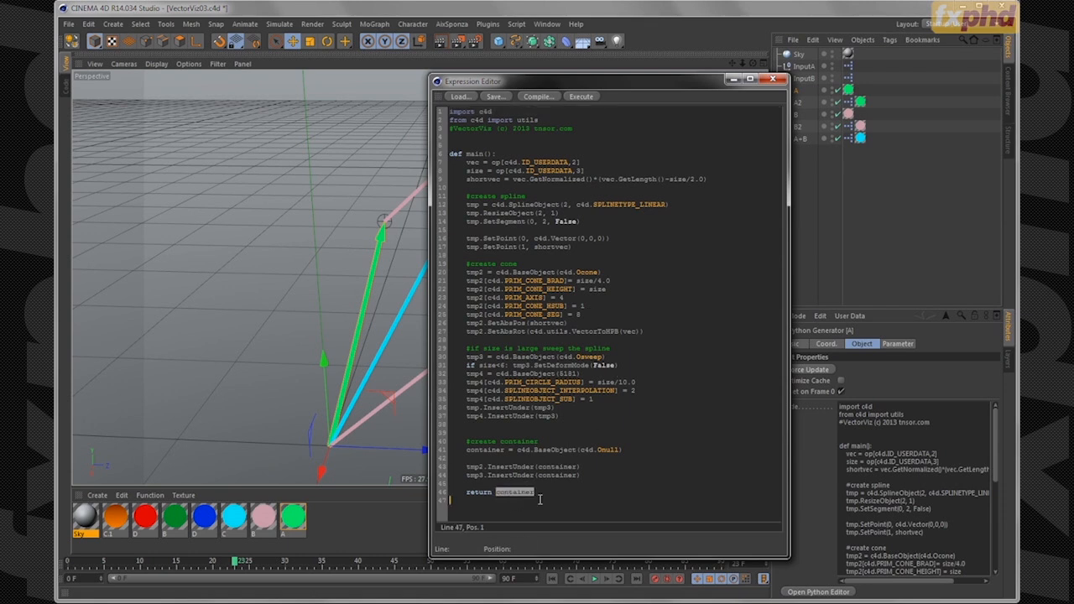
left_click(774, 80)
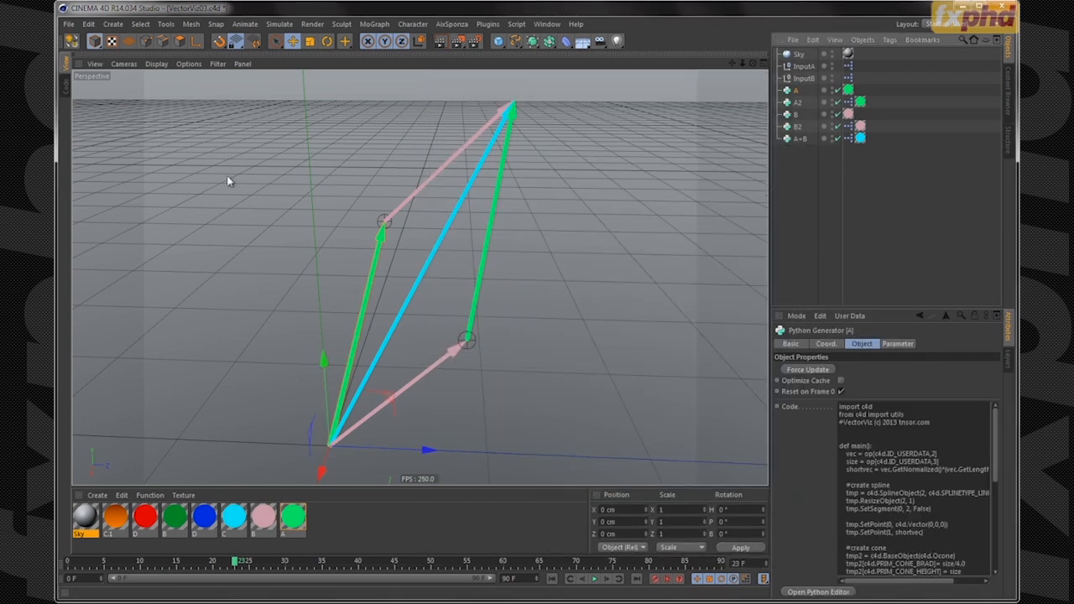
- Create a new empty project and paste a copy of Python generator A into it
left_click(69, 23)
left_click(84, 36)
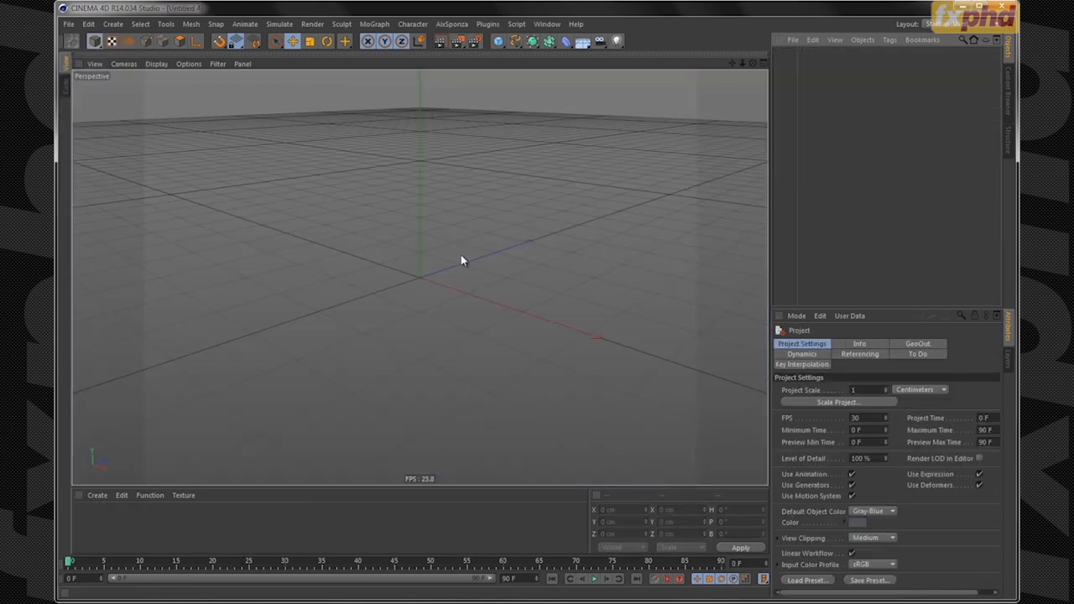
key("ctrl+v")
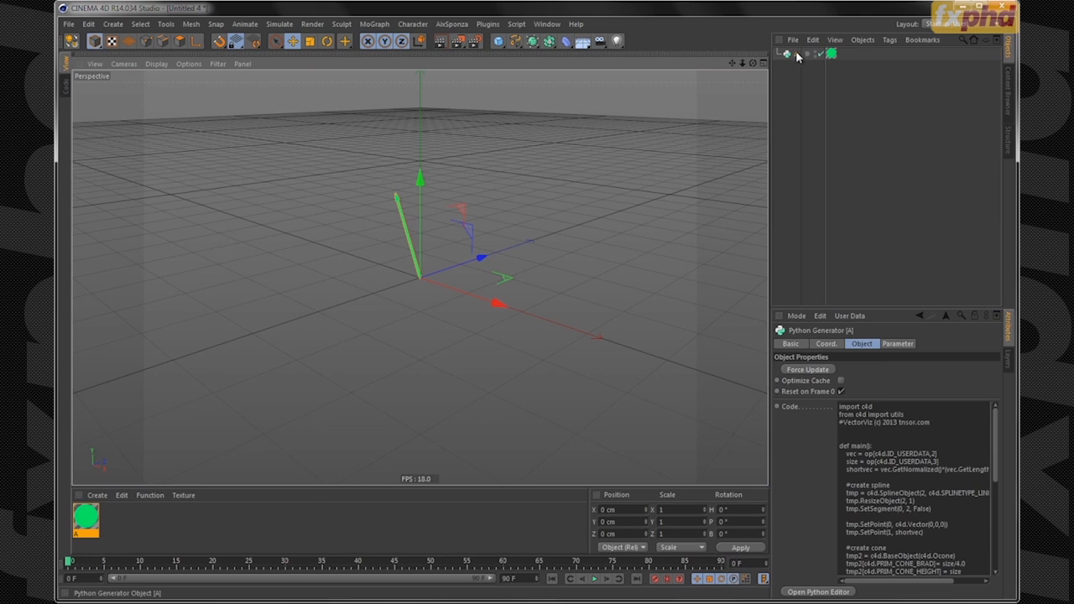
- Set the X component of the pasted generator's Vector parameter to 100
left_click(897, 346)
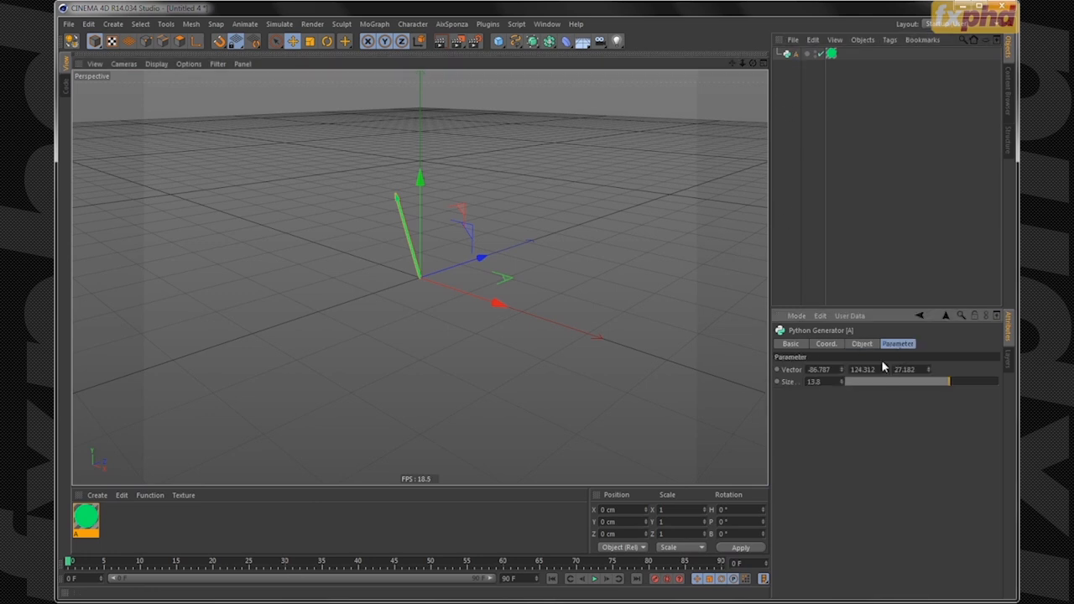
left_click_drag(841, 369, 841, 371)
double_click(828, 370)
type("100")
key("Return")
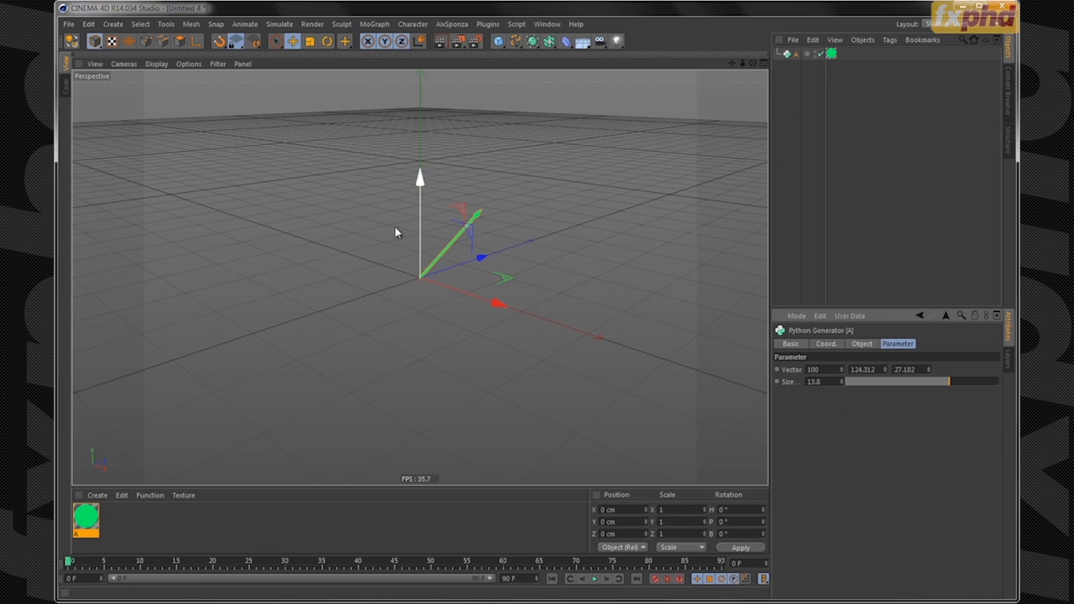
- Set the Y and Z components of generator A's Vector parameter to 0 and view the arrow along the X axis
left_click_drag(457, 244, 486, 215, "alt")
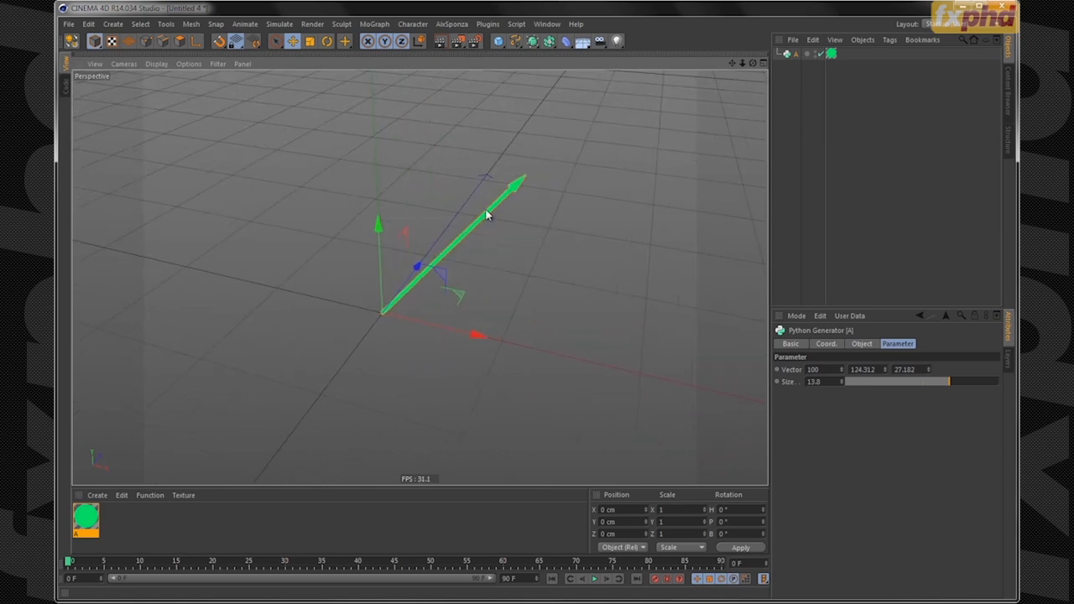
left_click(830, 369)
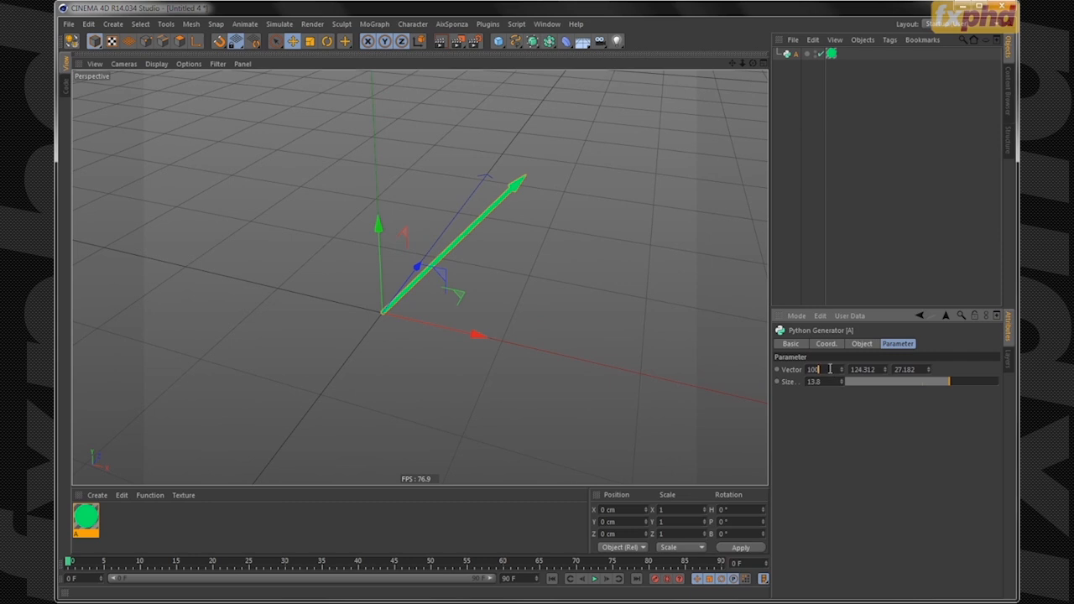
left_click(824, 205)
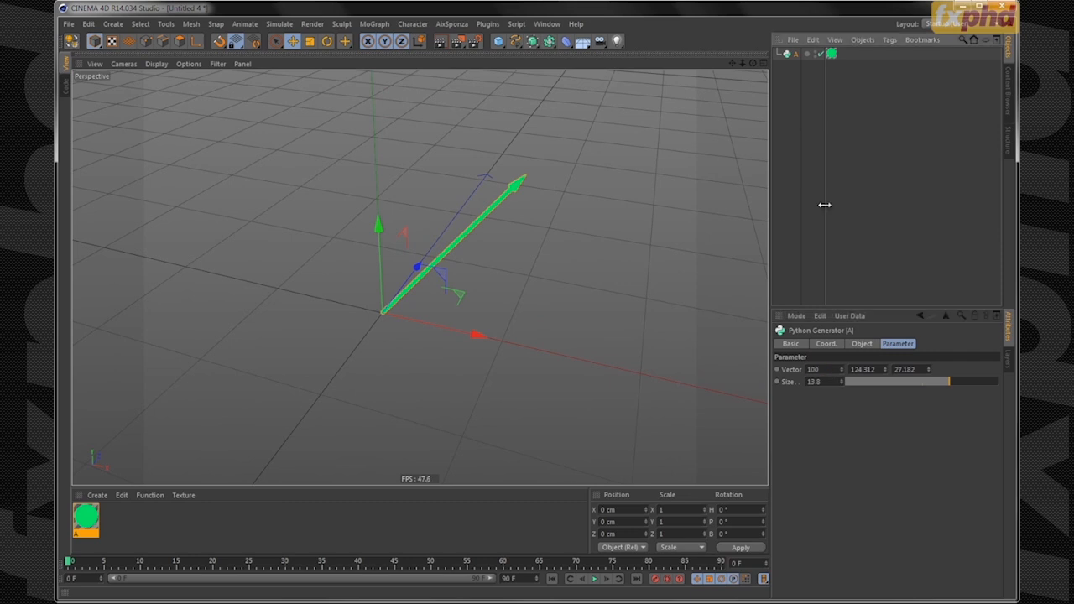
left_click(869, 369)
type("0")
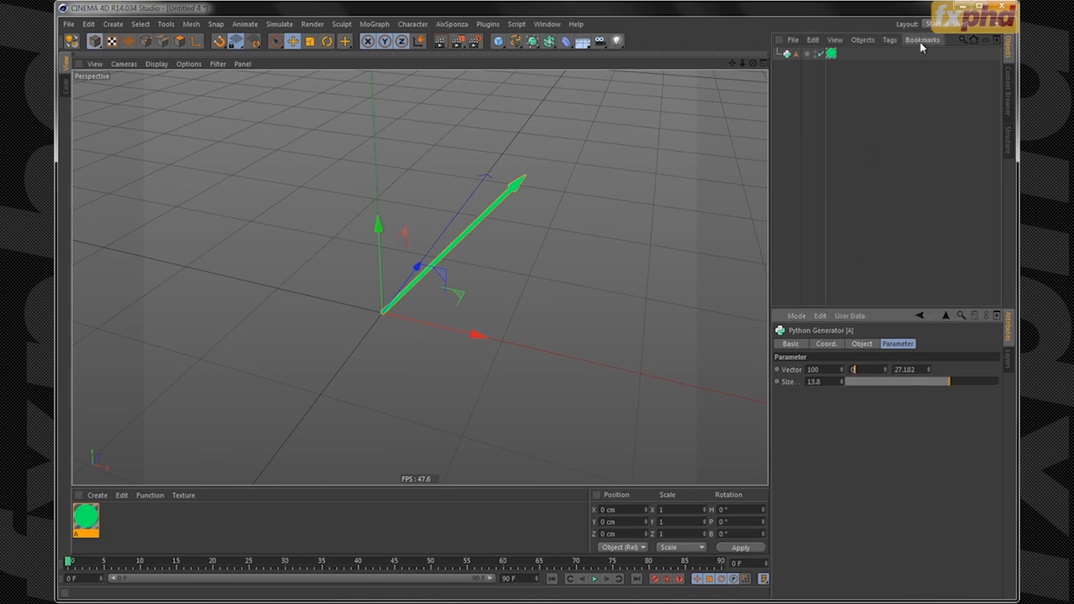
left_click(921, 47)
left_click(908, 369)
type("0")
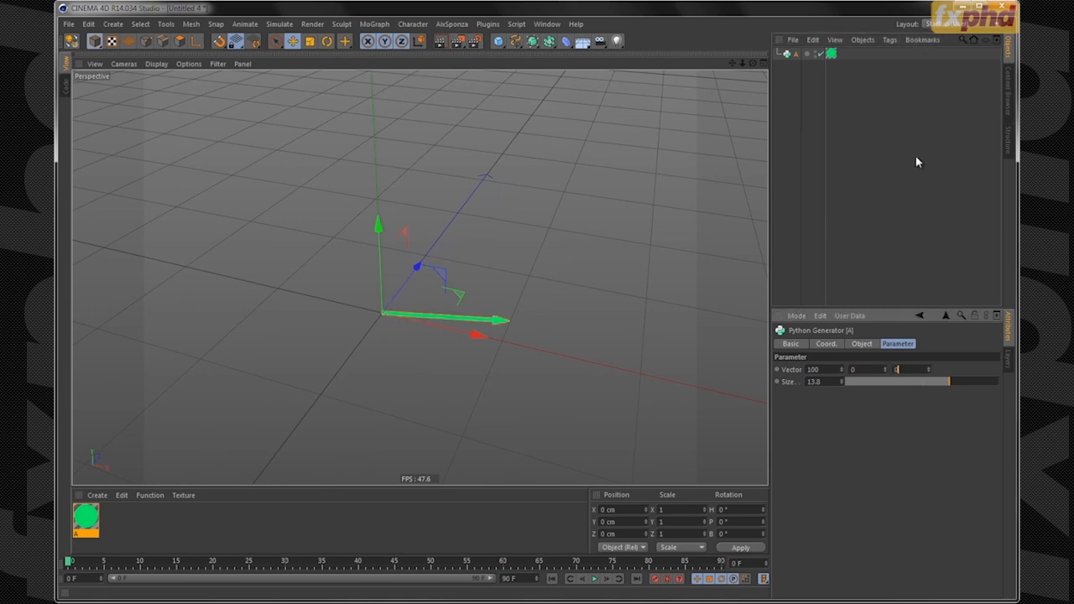
left_click(915, 155)
left_click_drag(506, 308, 501, 335, "alt")
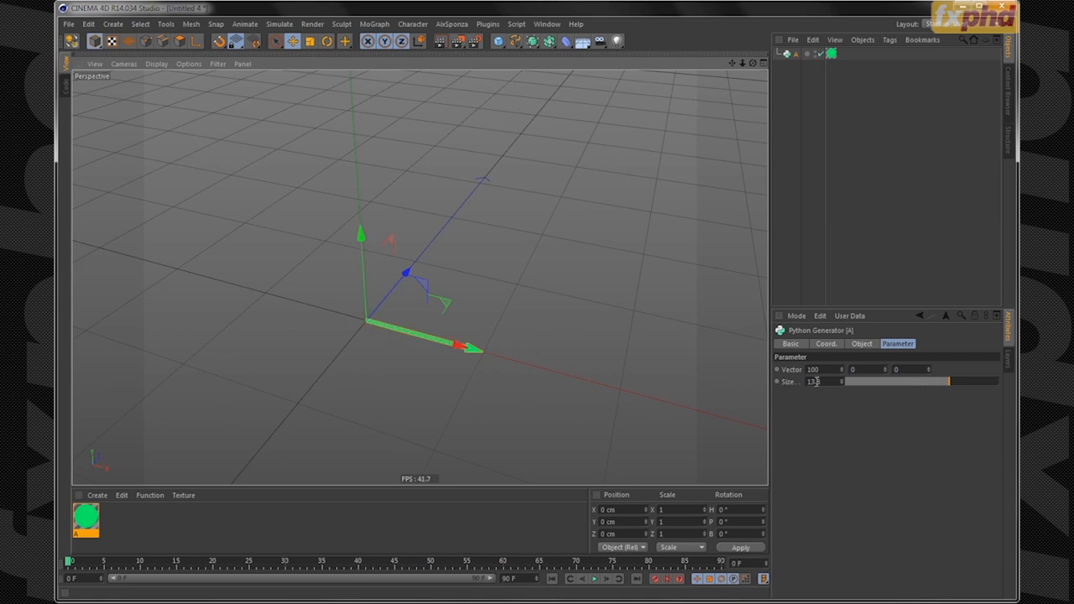
- Set generator A's Vector X component to 0 and Y component to 100 so its arrow follows the Y axis
left_click_drag(823, 369, 714, 336)
type("0")
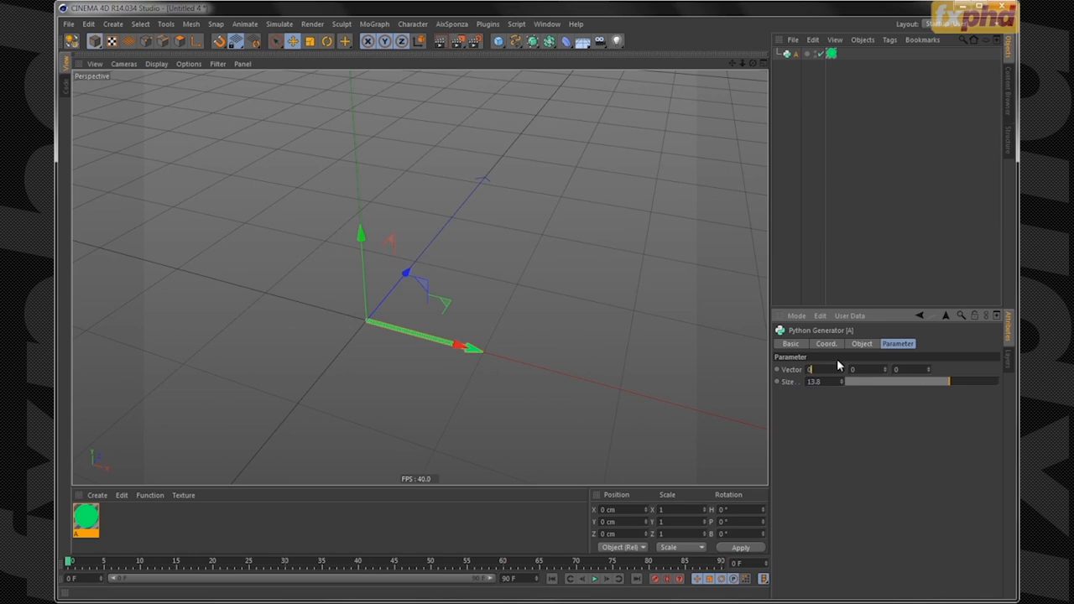
key("Tab")
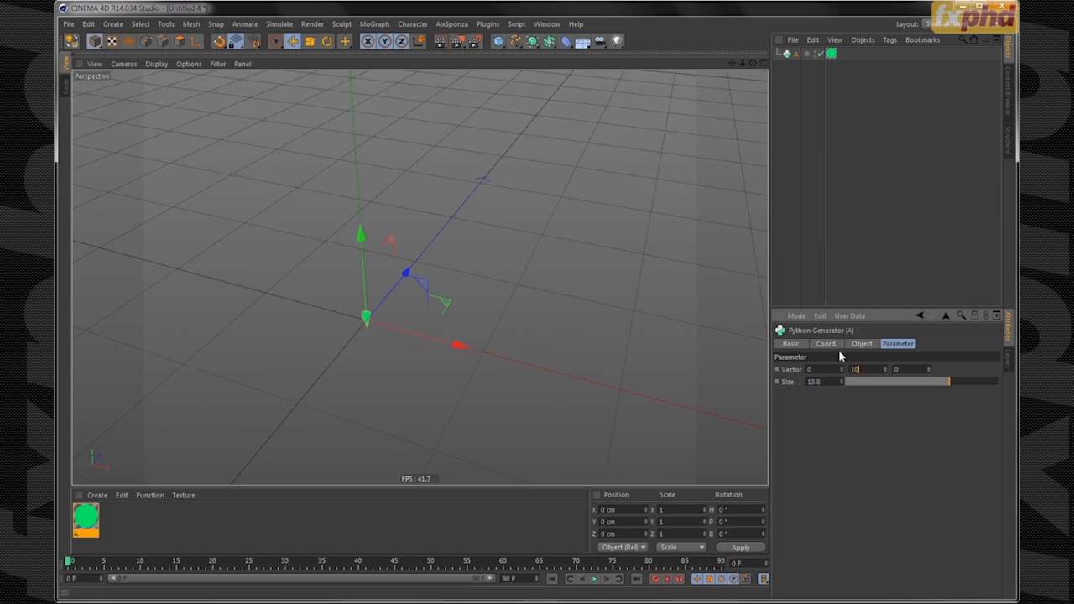
key("Return")
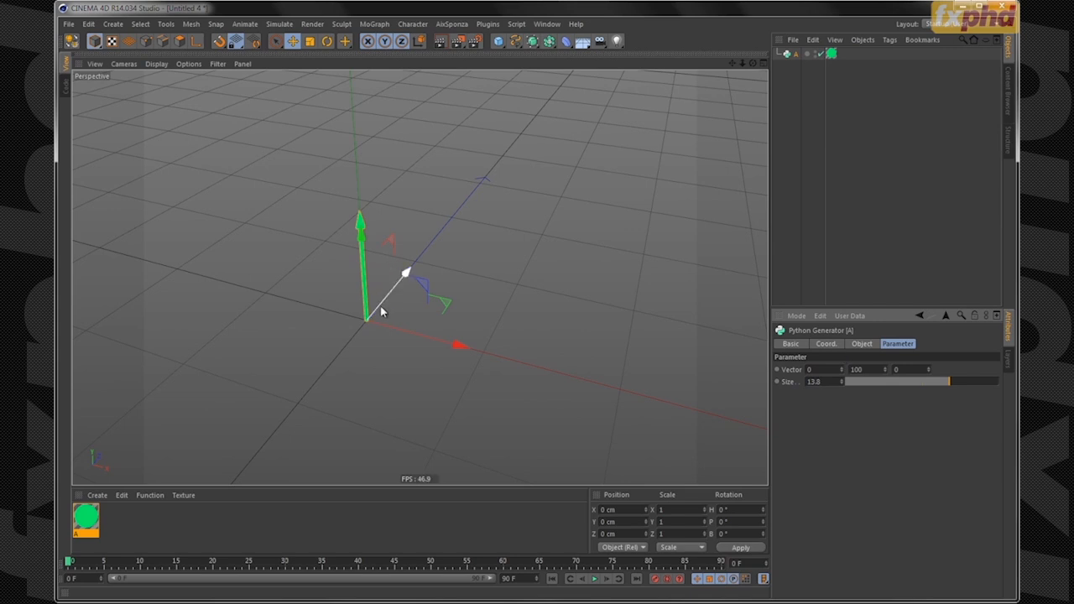
left_click_drag(408, 273, 349, 237, "alt")
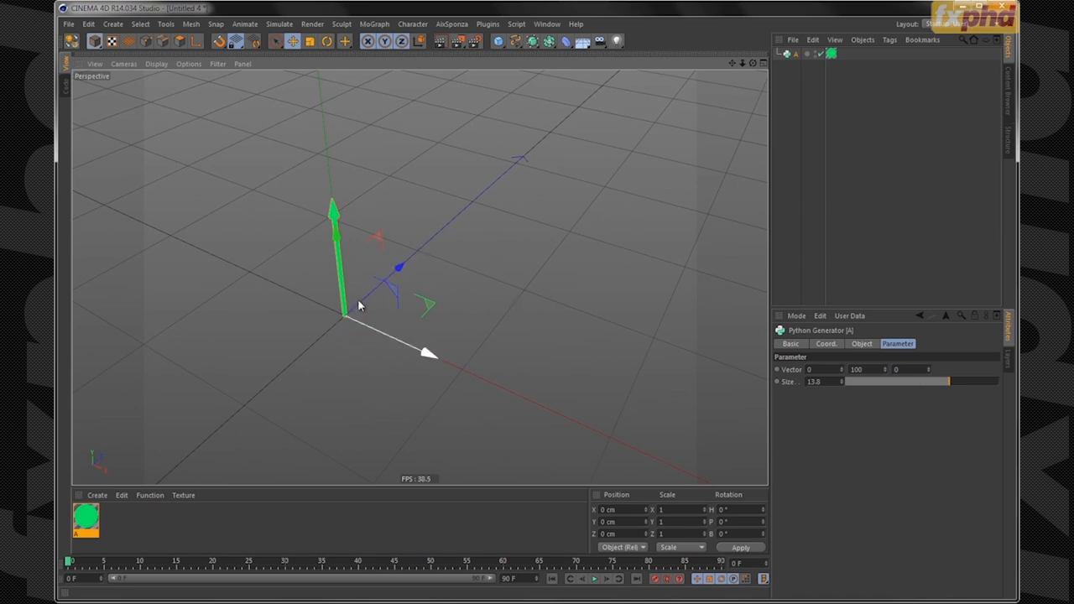
left_click_drag(487, 266, 431, 280, "alt")
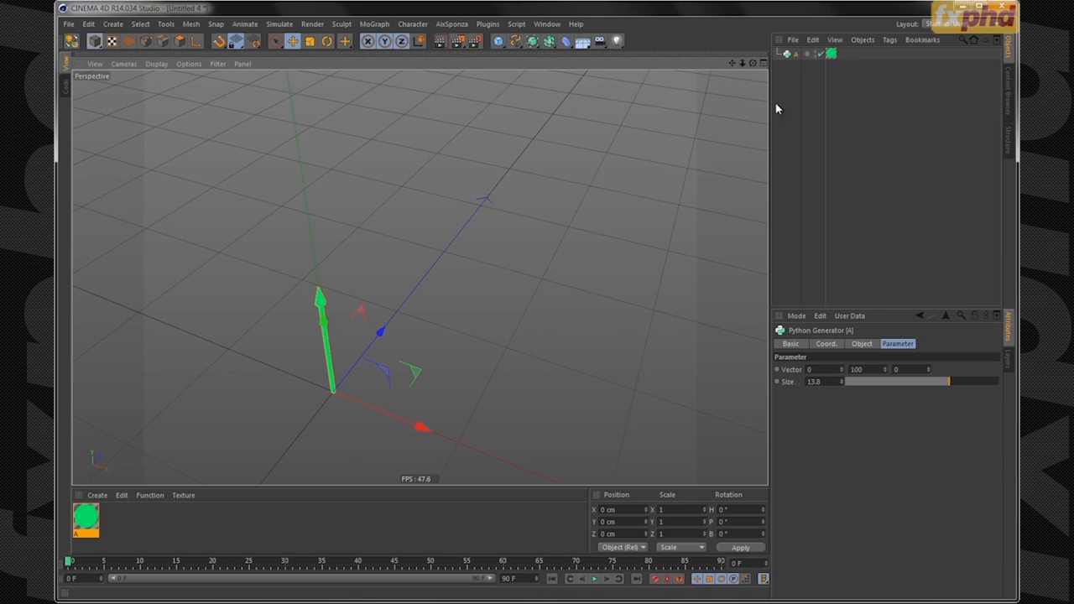
- Duplicate Python generator A and rename the copy B
mouse_move(795, 57)
left_mouse_down("ctrl")
mouse_move(791, 91)
mouse_move(798, 72)
left_mouse_up("ctrl")
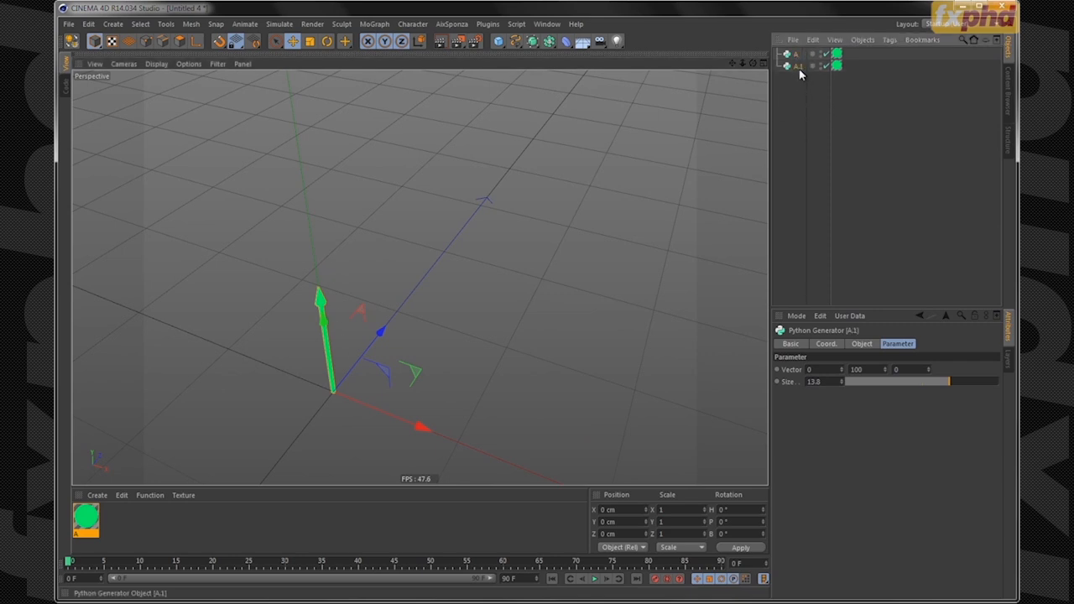
double_click(810, 66)
type("B")
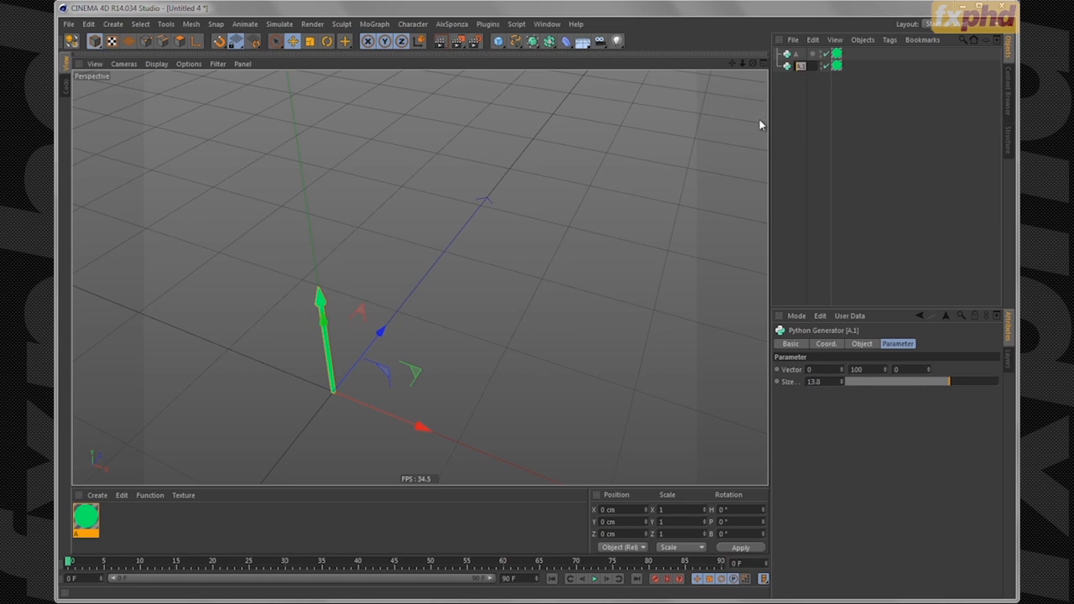
key("Return")
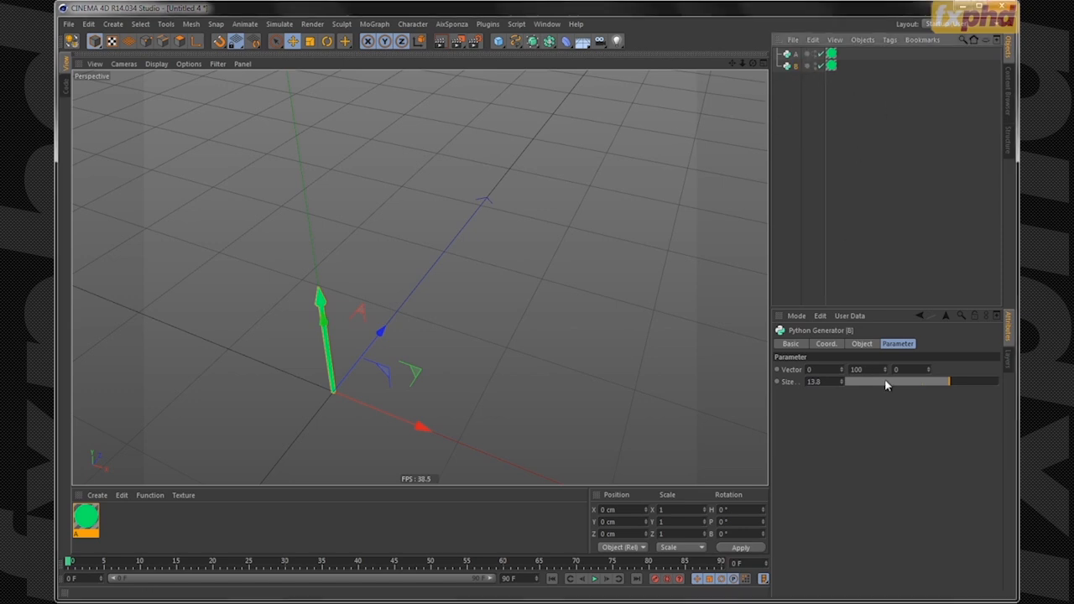
- Set the X and Y components of generator B's Vector parameter to 50 and view both arrows
left_click(864, 370)
left_click(818, 369)
type("50")
key("Return")
type("50")
key("Return")
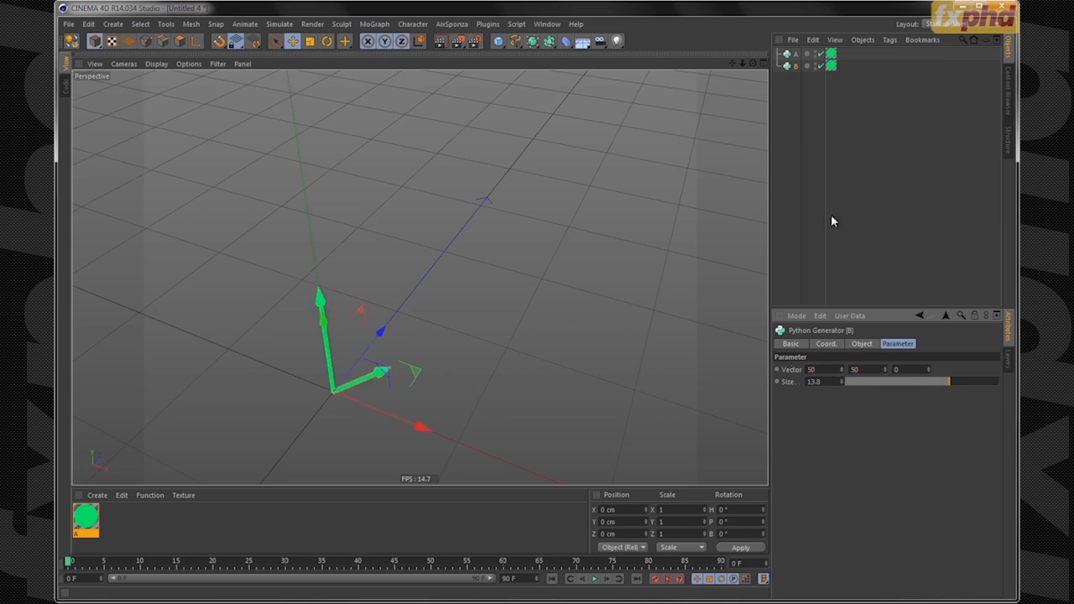
left_click_drag(466, 378, 473, 293, "alt")
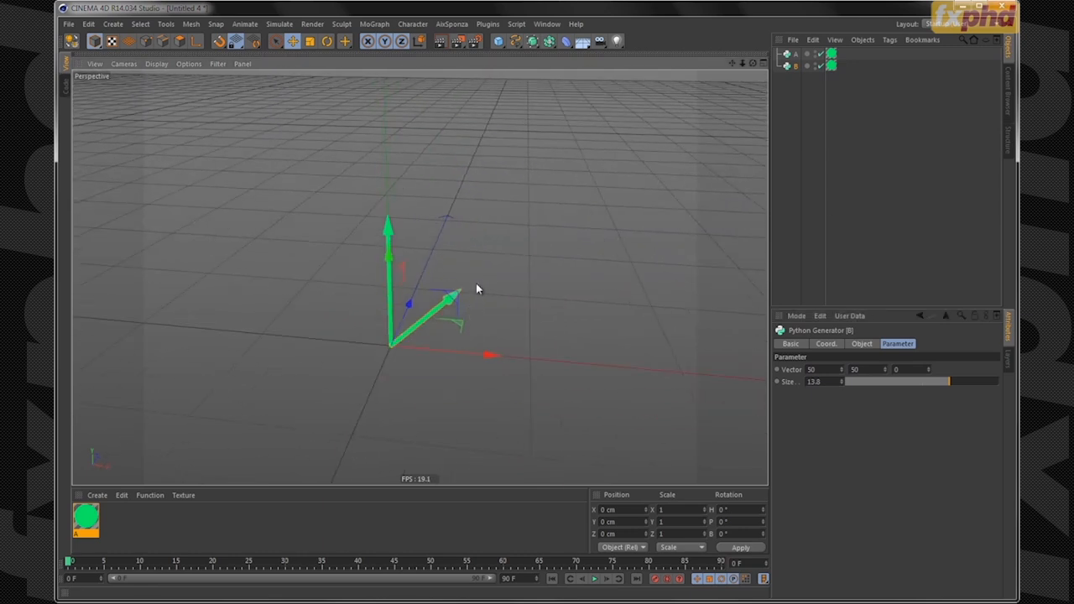
- Duplicate the green material A and change the copy's luminance colour to orange
left_click_drag(87, 518, 116, 521, "ctrl")
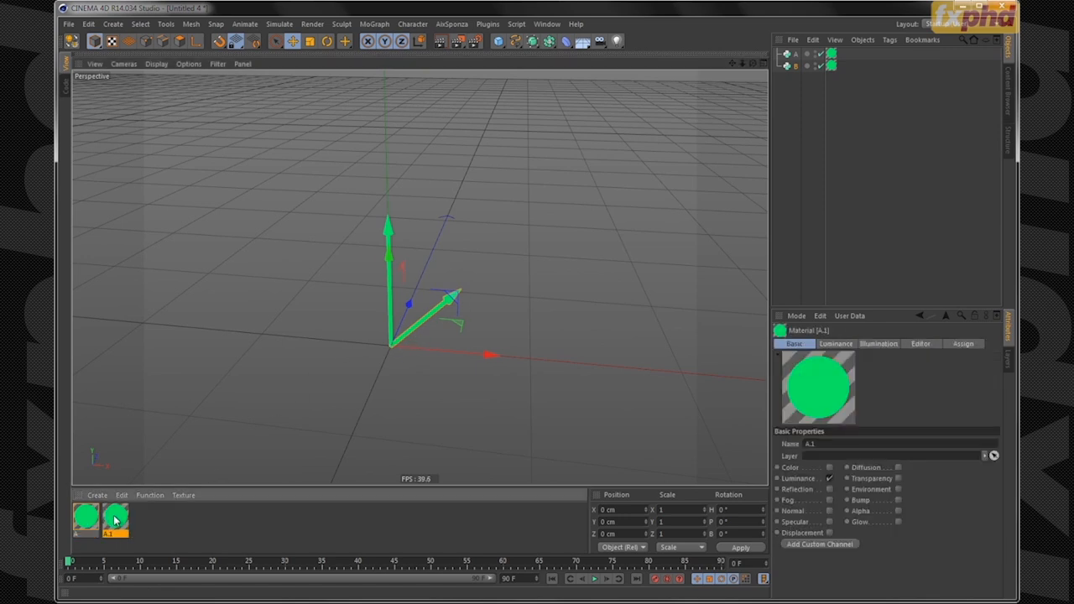
double_click(115, 521)
left_click(168, 203)
left_click_drag(369, 92, 388, 73)
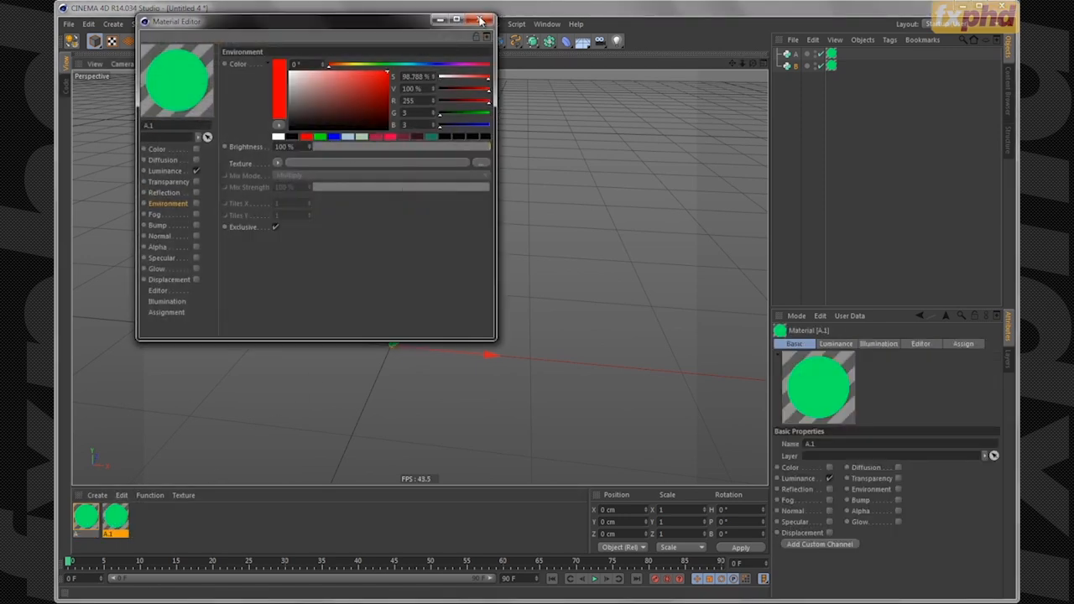
left_click(165, 171)
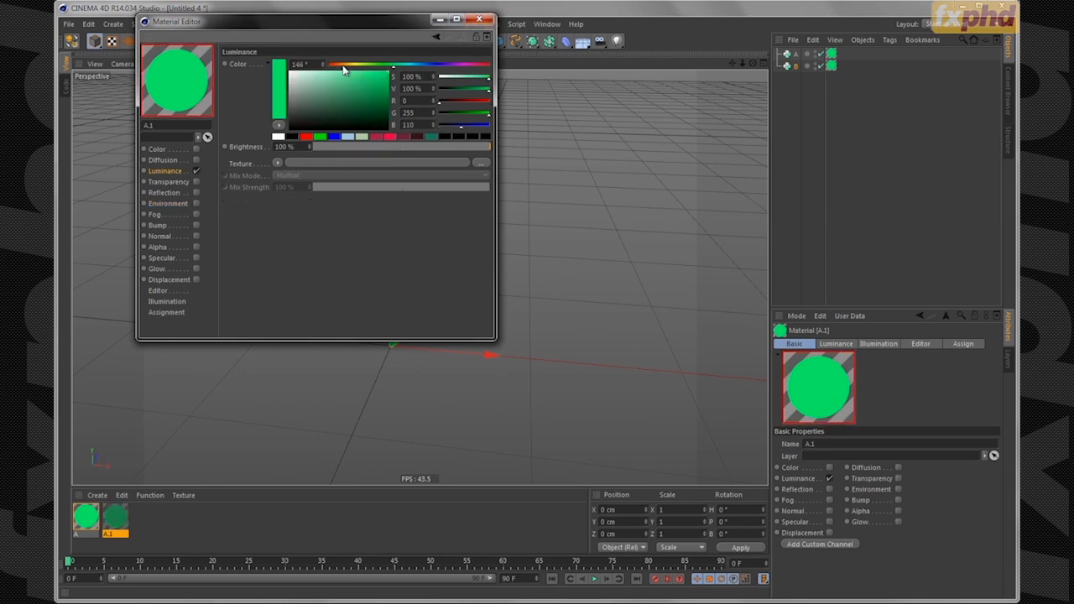
left_click_drag(347, 67, 341, 66)
left_click(478, 18)
- Replace generator B's green material with the orange one and deselect the object
left_click_drag(579, 271, 830, 65)
left_click(446, 352)
mouse_move(440, 336)
left_mouse_down("alt")
mouse_move(421, 358)
mouse_move(427, 339)
left_mouse_up("alt")
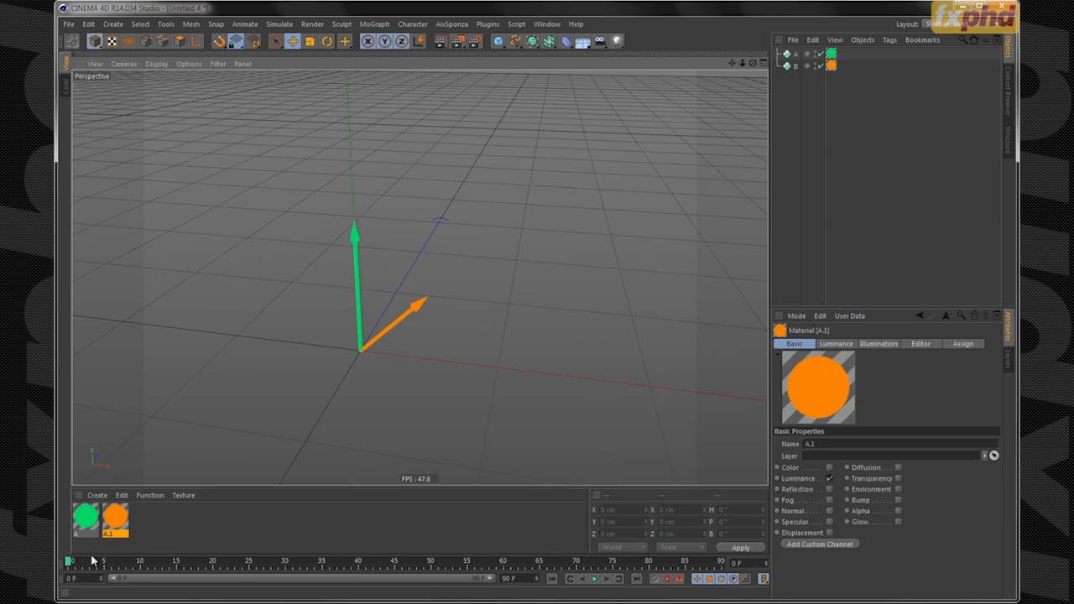
- Duplicate Python generator B and rename the copy C
left_click_drag(794, 66, 790, 79, "ctrl")
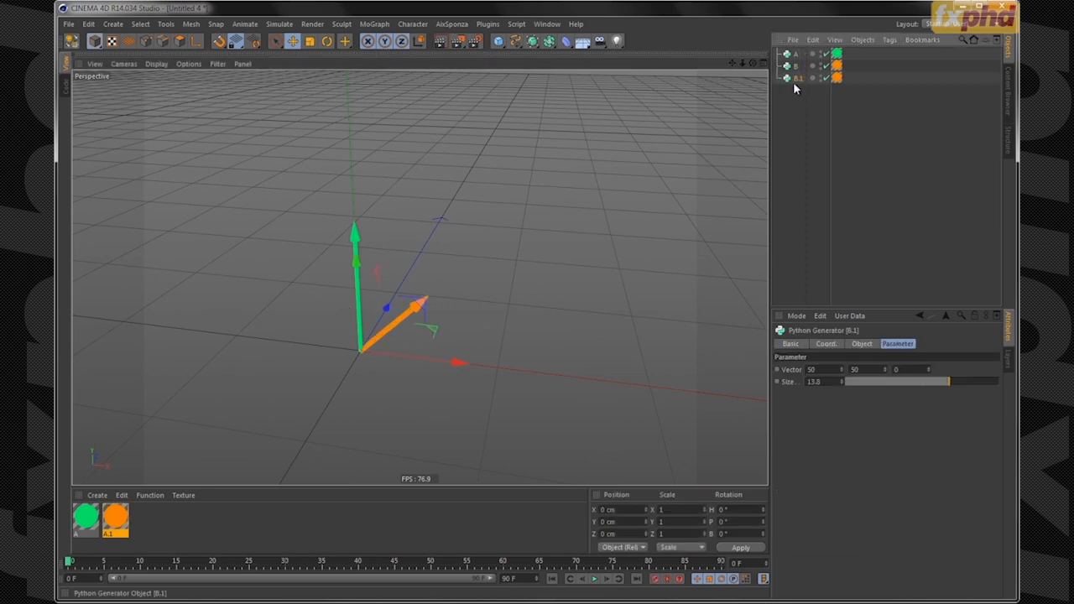
double_click(797, 78)
type("C")
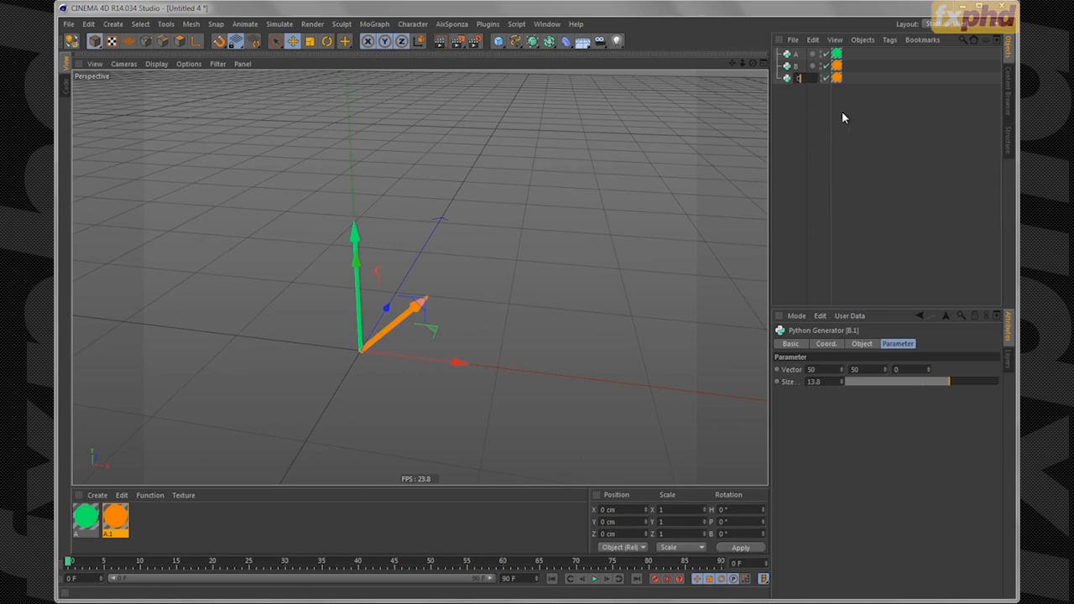
key("Return")
- Duplicate the orange material, set the copy's luminance to pure blue, and apply it to generator C
left_click_drag(116, 518, 151, 525, "ctrl")
double_click(148, 520)
left_click(334, 137)
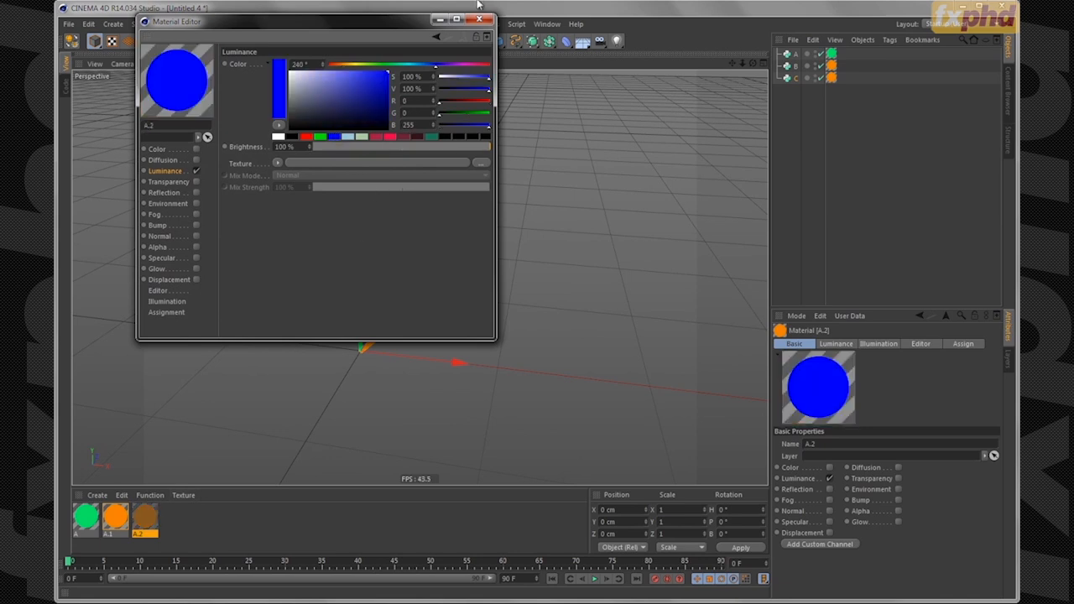
left_click(478, 18)
left_click_drag(151, 518, 839, 80)
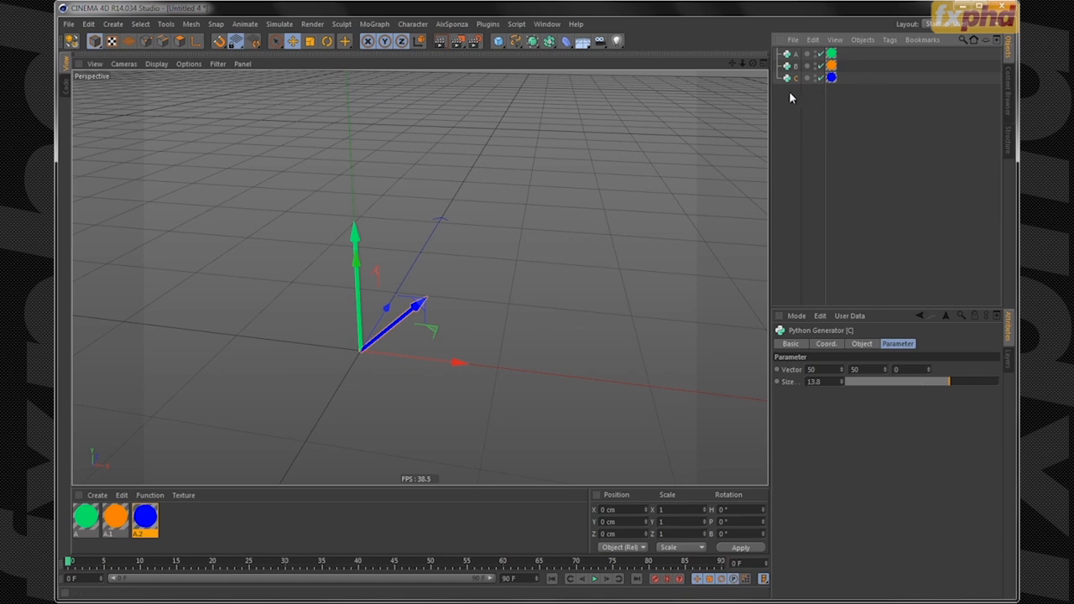
- Add an XPresso tag to generator C and switch to the coding layout with its empty node graph
left_click(889, 39)
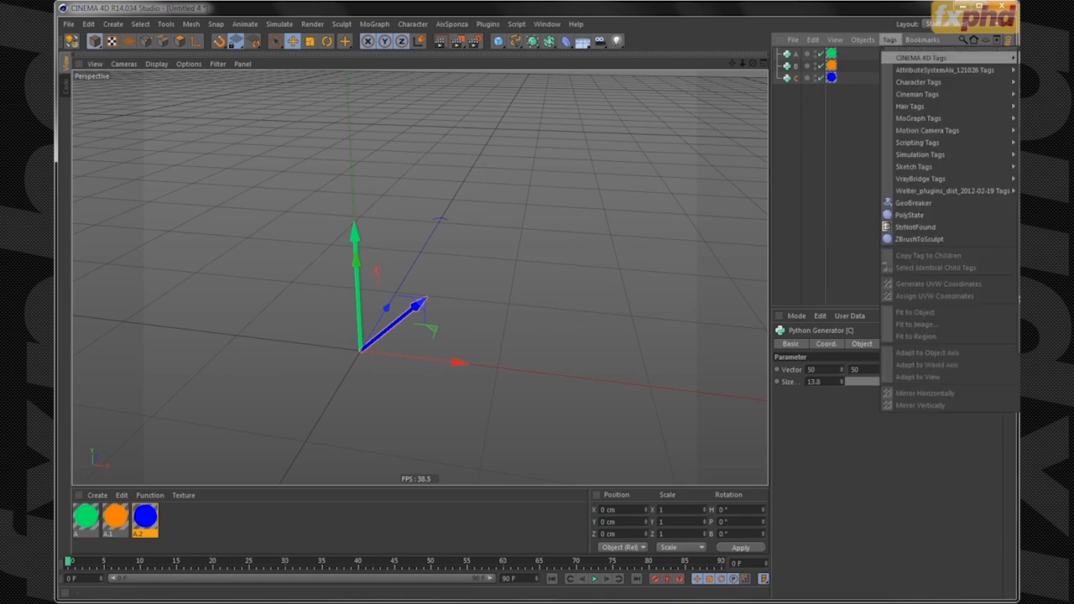
left_click(857, 144)
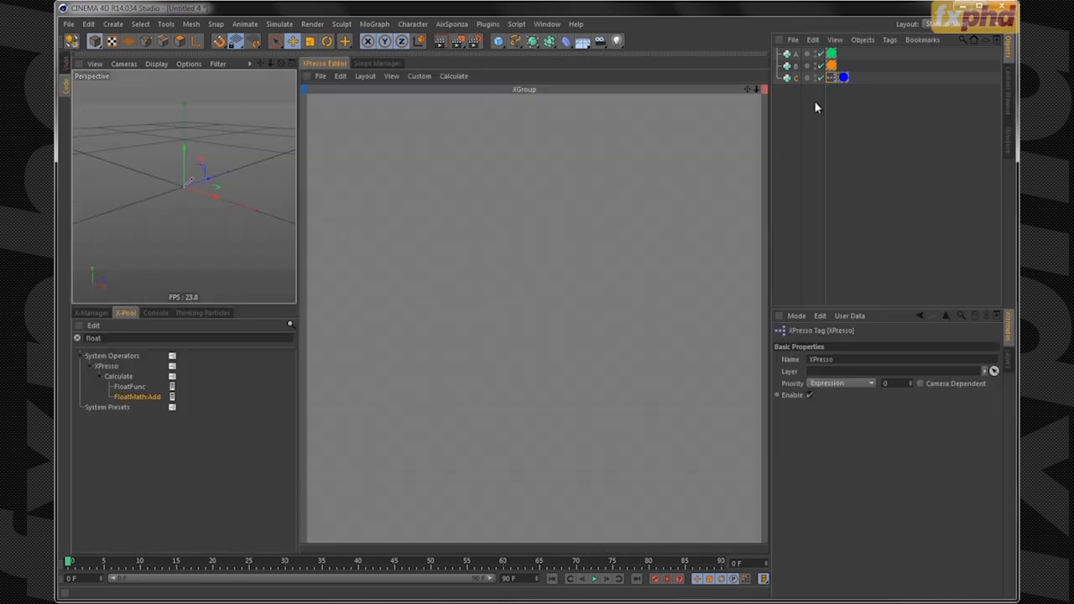
left_click_drag(243, 213, 193, 195, "alt")
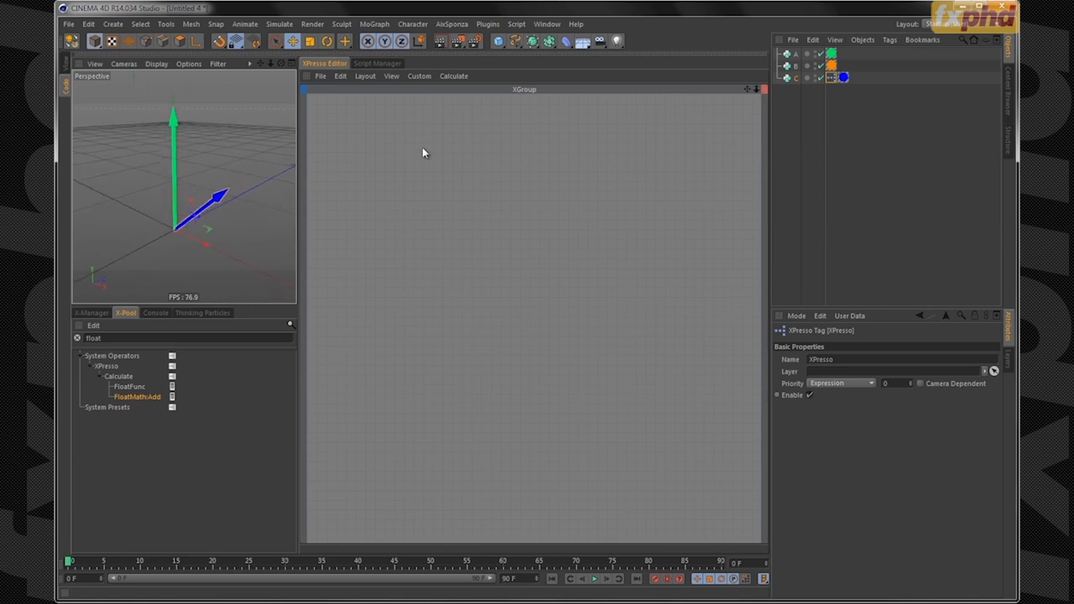
- Tour the coding layout's Script Manager, Console, Thinking Particles and X-Pool, ending back at the XPresso Editor
left_click(377, 63)
left_click(325, 63)
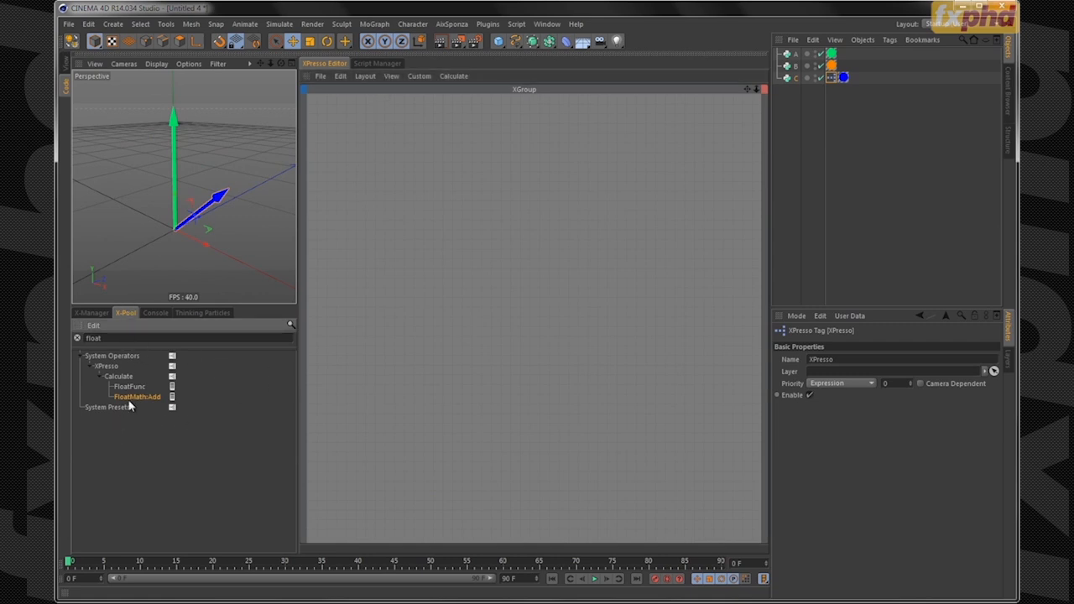
left_click(156, 312)
left_click(195, 312)
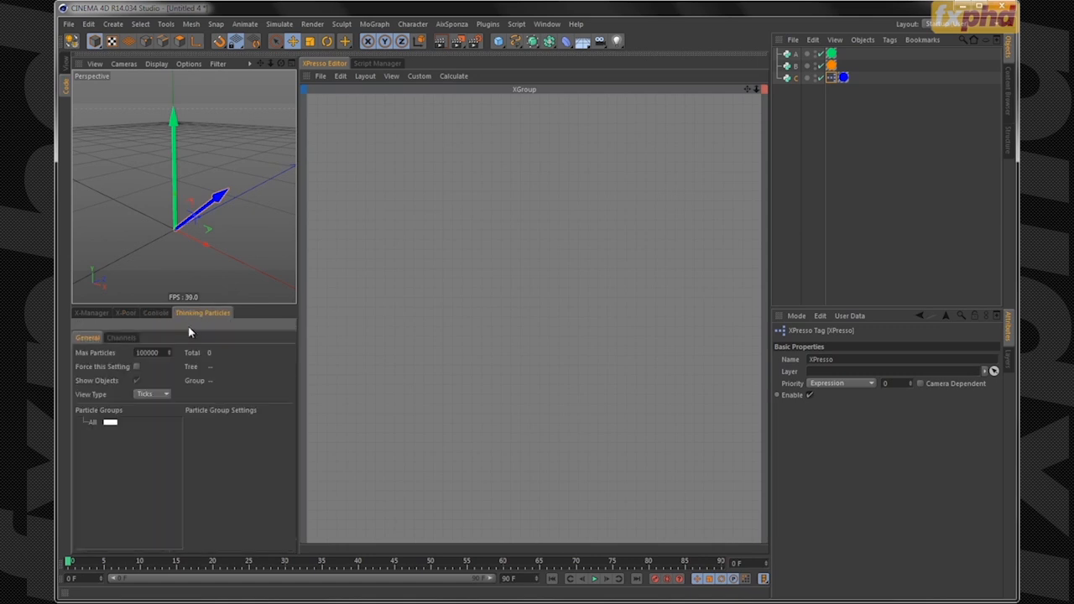
left_click(157, 312)
left_click(126, 312)
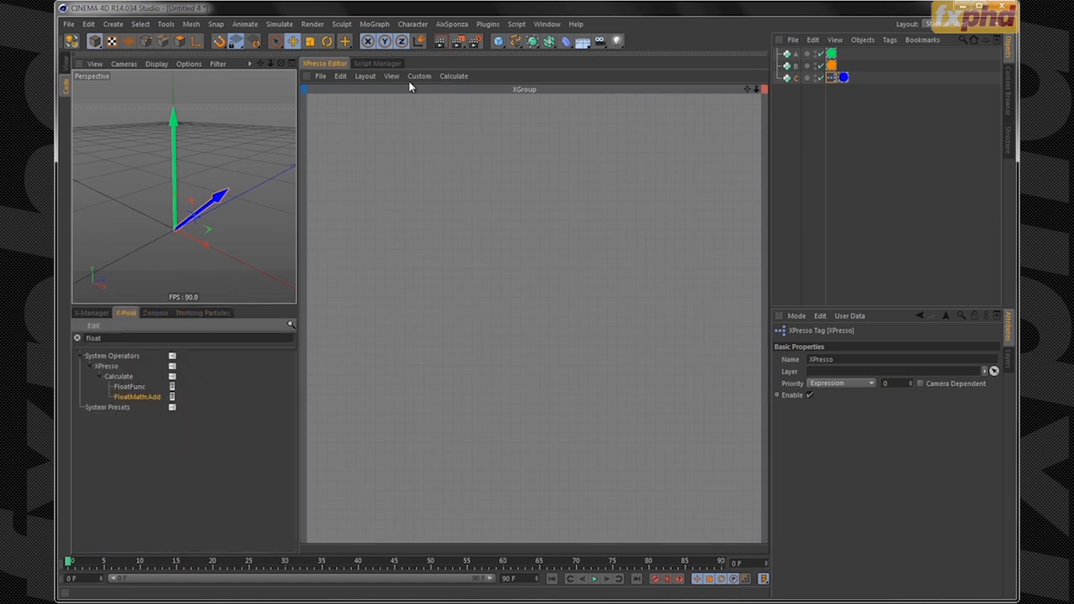
left_click(380, 63)
left_click(325, 64)
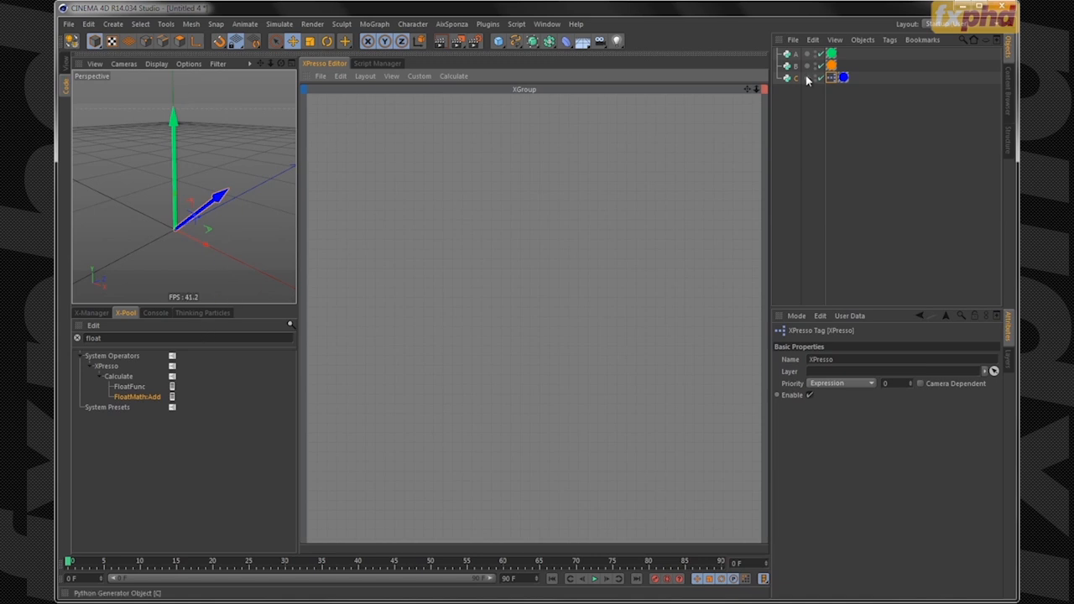
- Add generators A and B as nodes in the XPresso graph, with A above B
left_click_drag(795, 55, 405, 161)
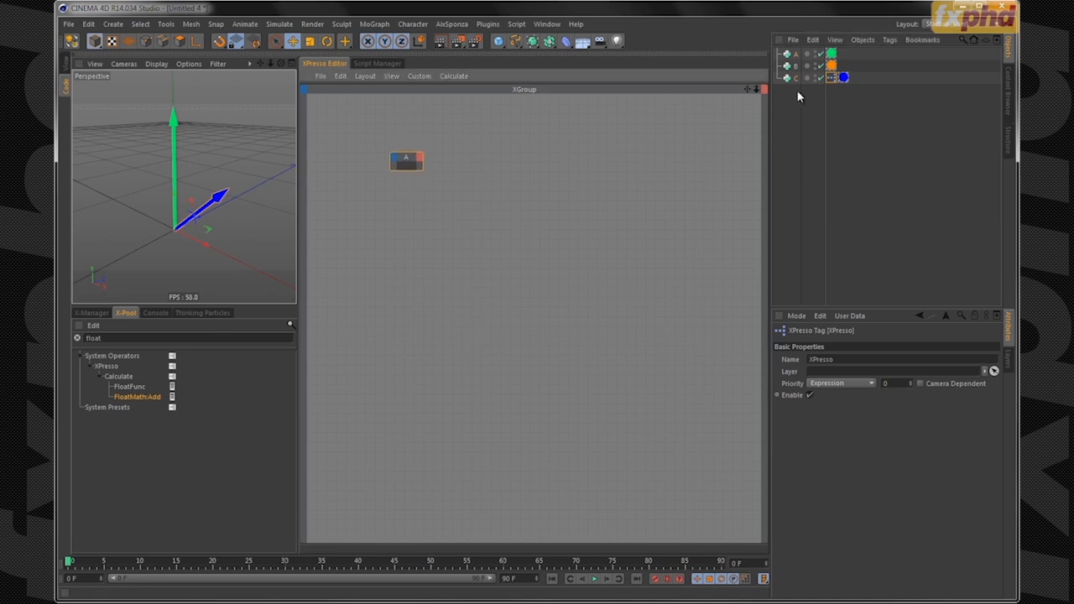
left_click_drag(795, 66, 404, 211)
left_click_drag(412, 161, 407, 157)
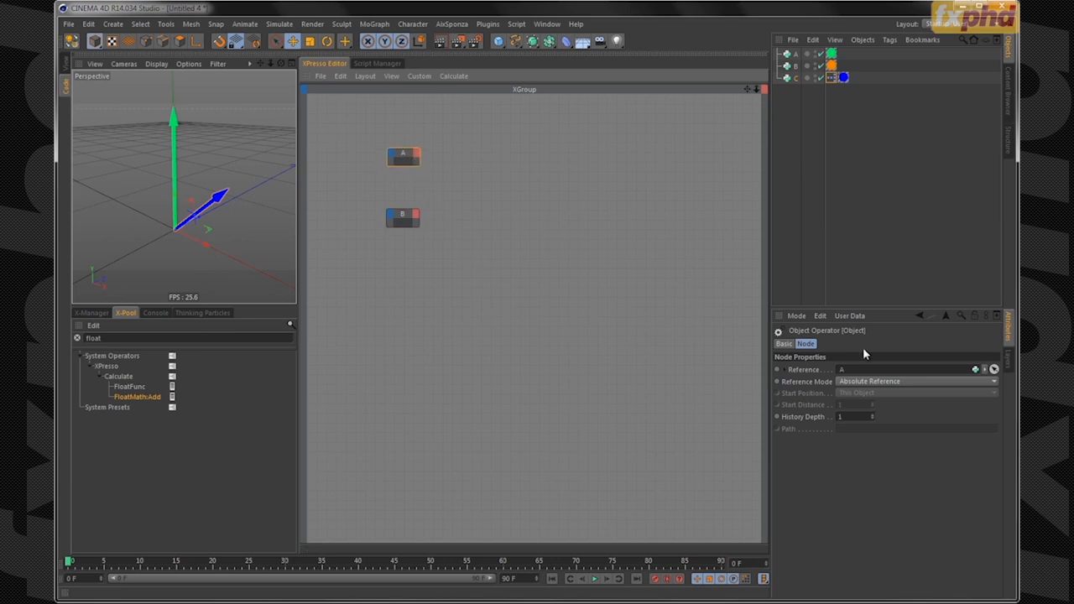
- Set node A's title colour to the green sampled on screen from generator A's material tag
left_click(784, 344)
left_click(819, 392)
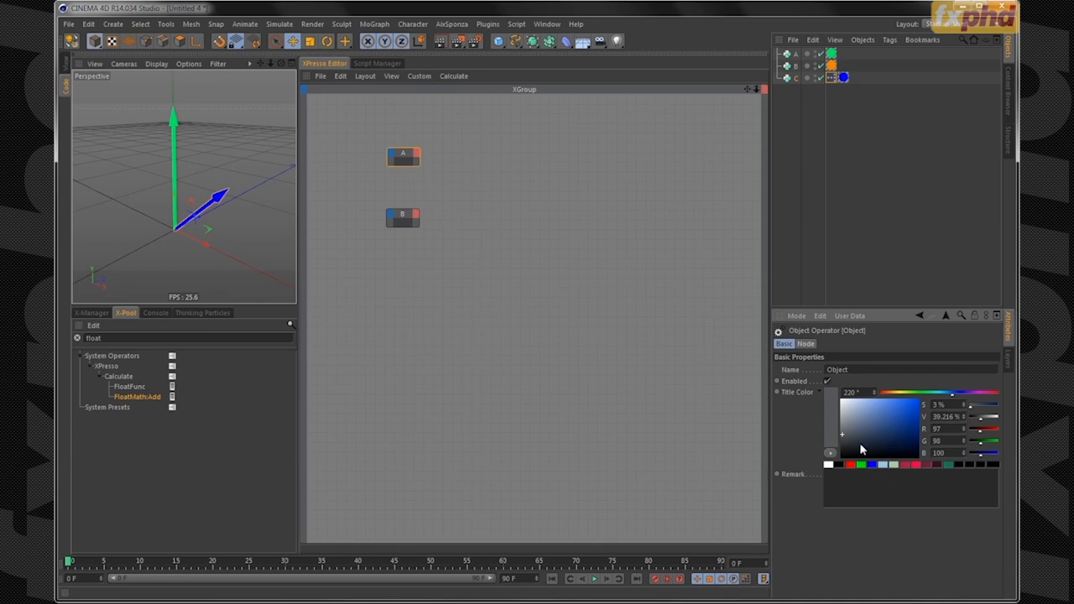
left_click(832, 422)
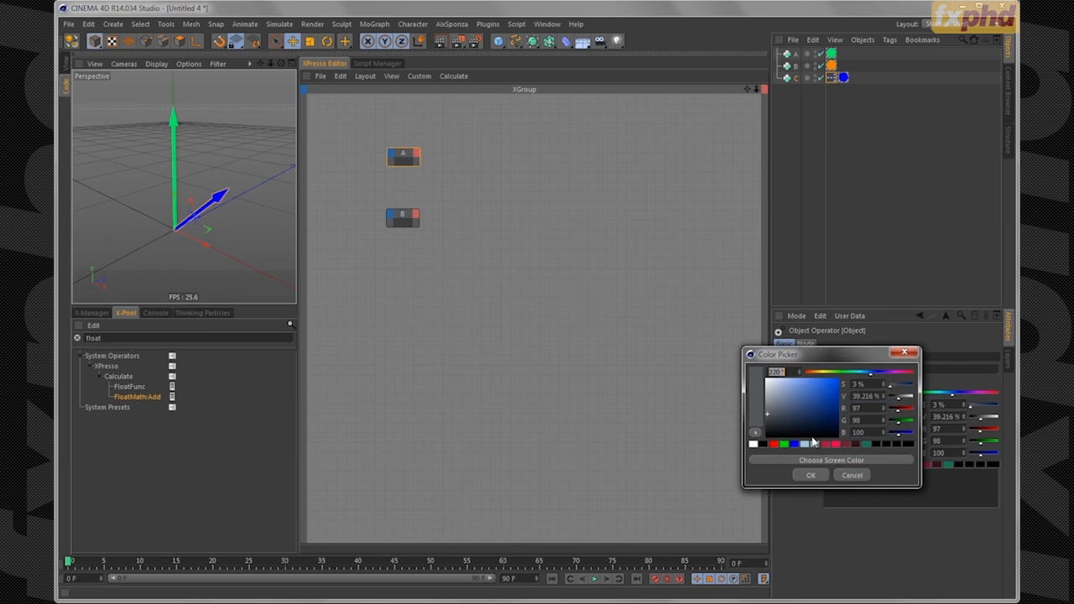
left_click(818, 460)
left_click(831, 54)
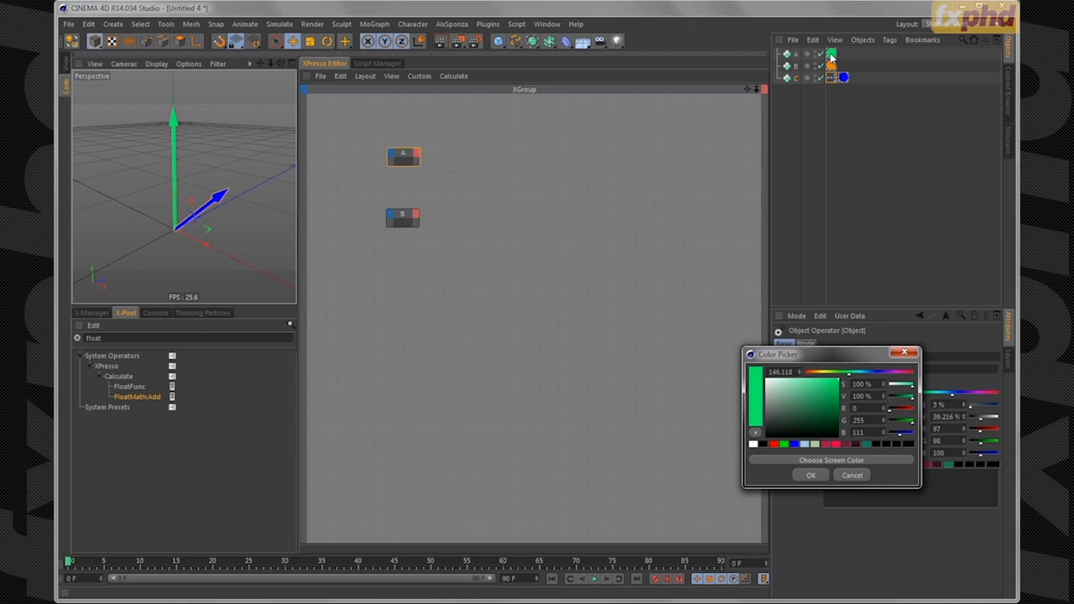
left_click(818, 475)
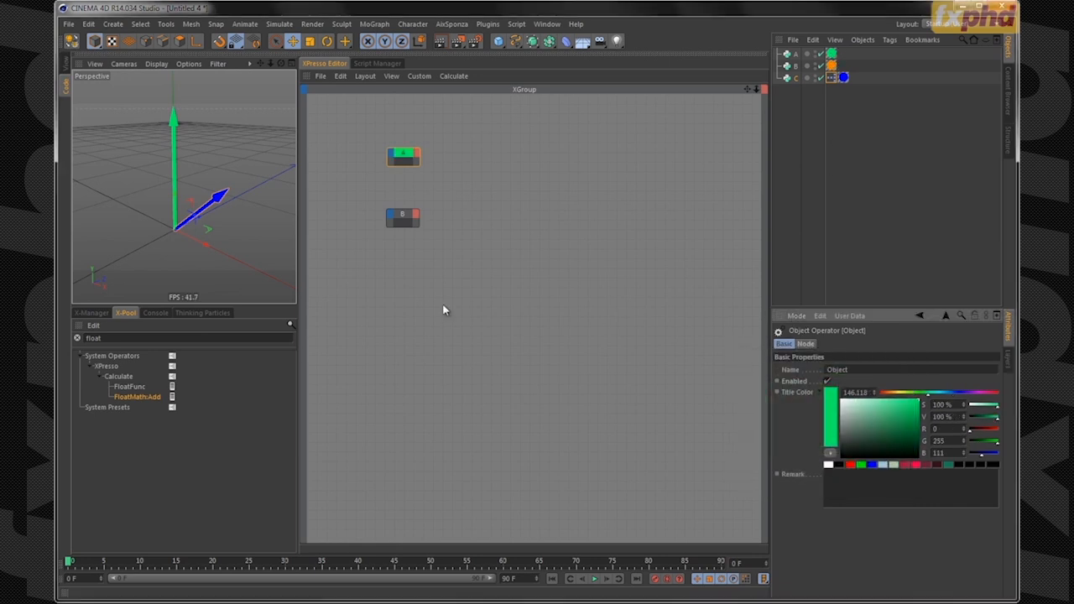
- Set node B's title colour to the orange sampled on screen from generator B's material tag
left_click(403, 218)
left_click(831, 428)
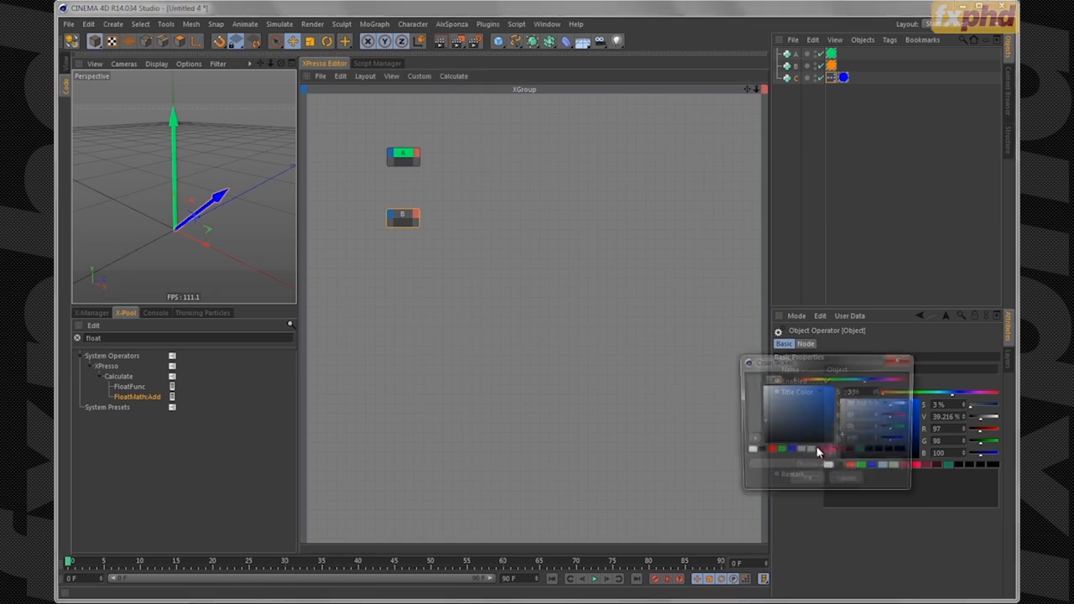
left_click(811, 467)
left_click(837, 64)
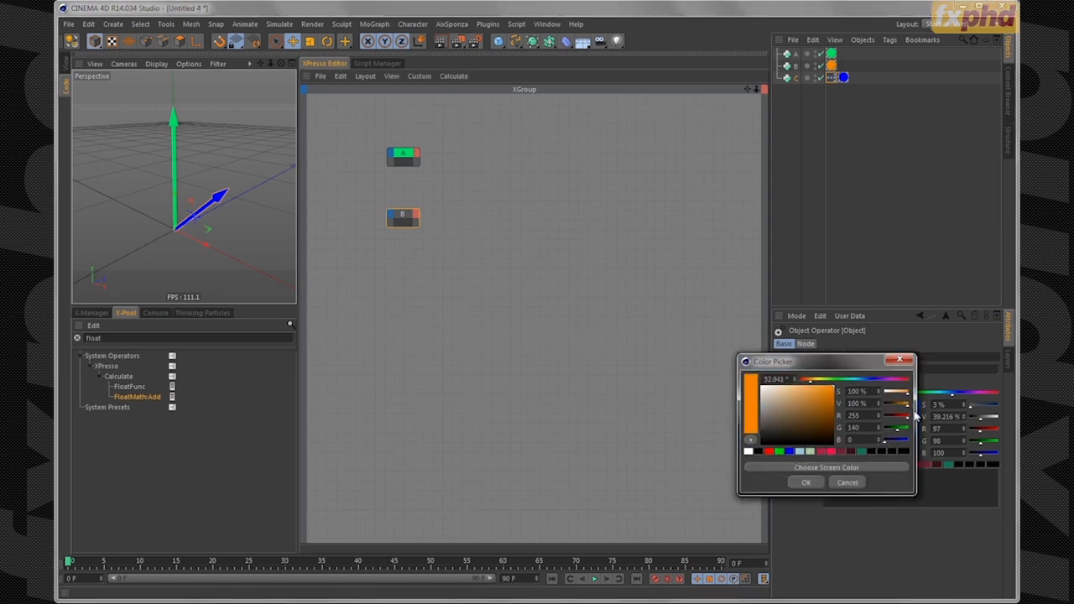
left_click(805, 482)
- Align nodes A and B in a column with more vertical space between them
left_click_drag(411, 220, 408, 241)
left_click_drag(406, 159, 401, 158)
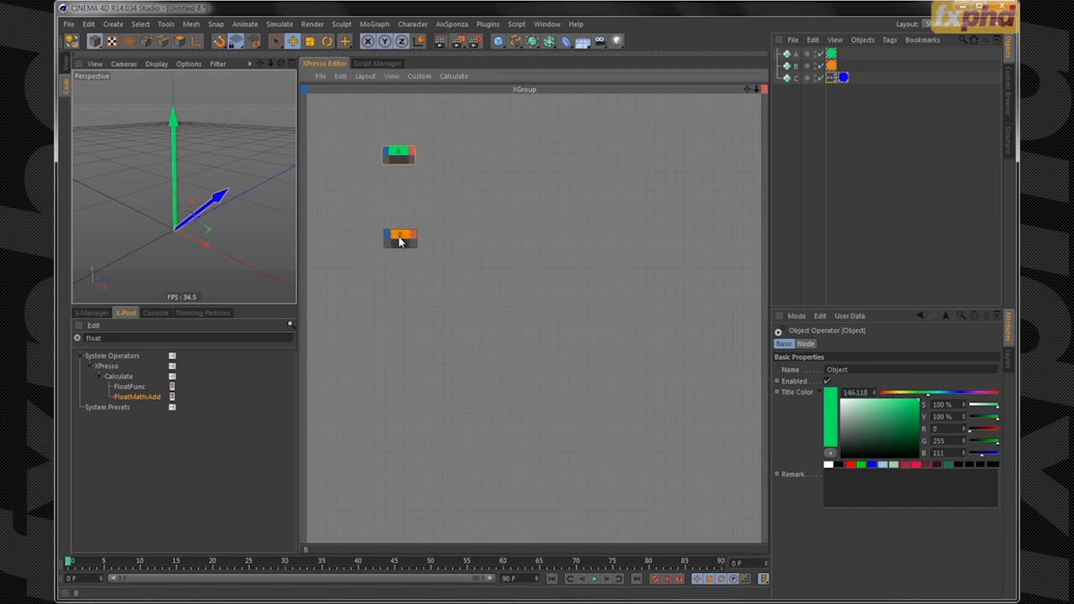
left_click_drag(401, 240, 401, 246)
- Add a Vector output port to node A and check generator A's user data parameters
left_click(414, 152)
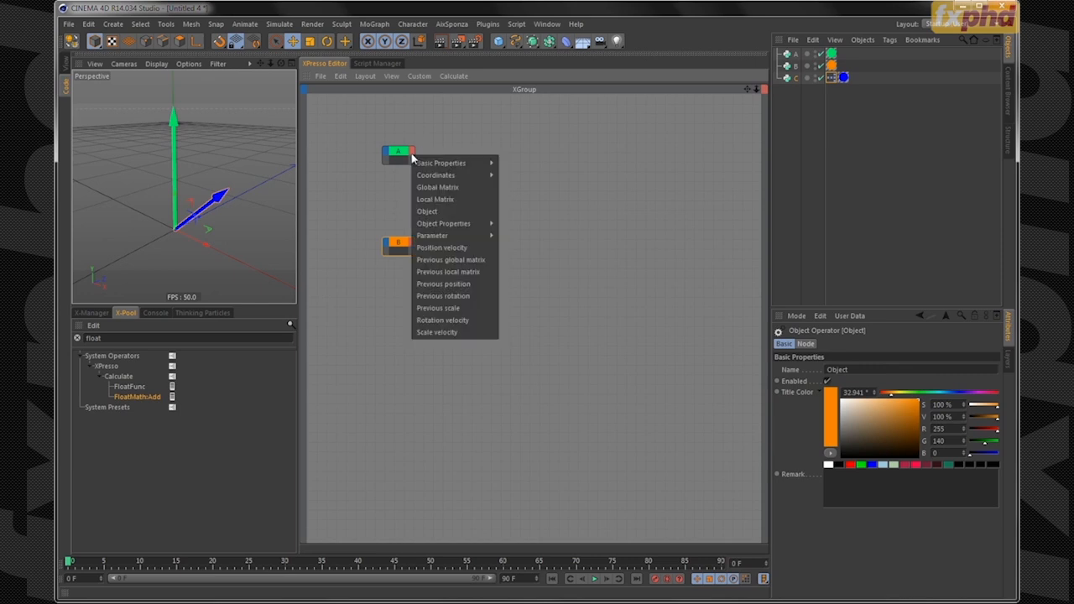
mouse_move(461, 236)
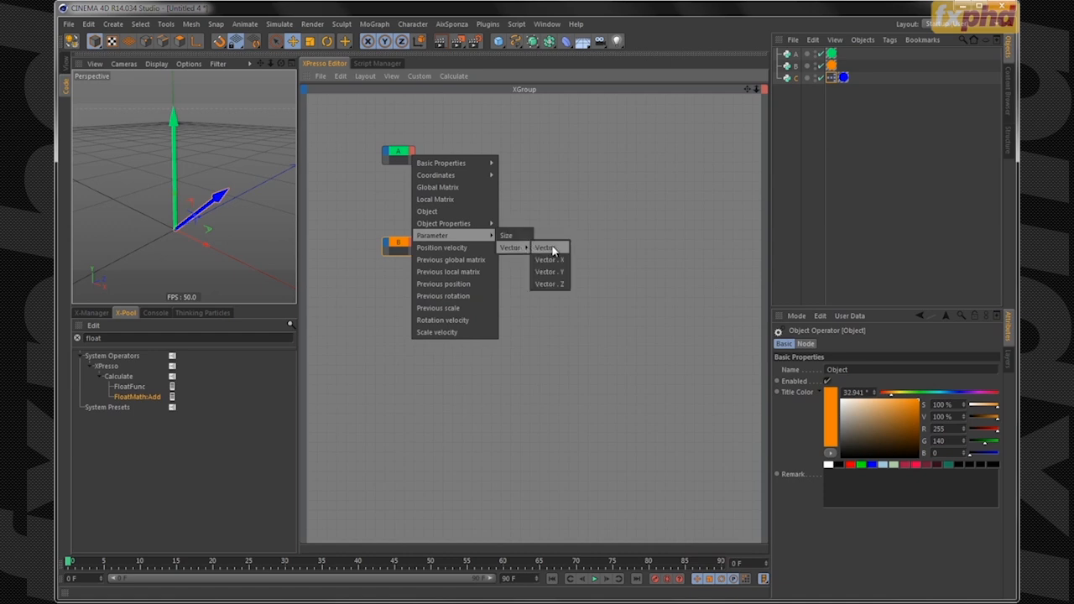
left_click(546, 247)
left_click(795, 53)
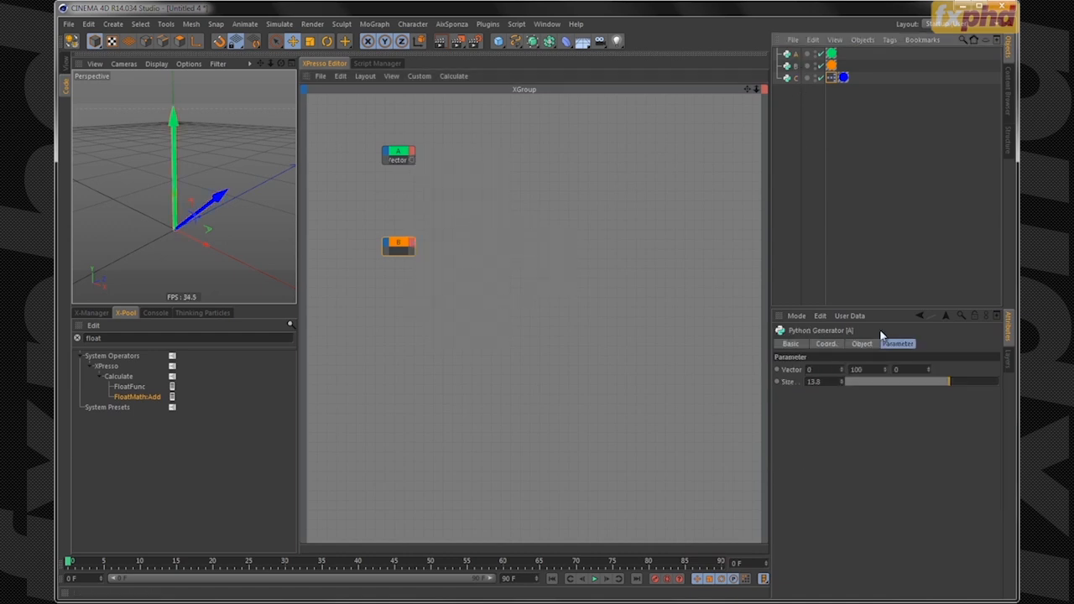
left_click(863, 344)
left_click(895, 346)
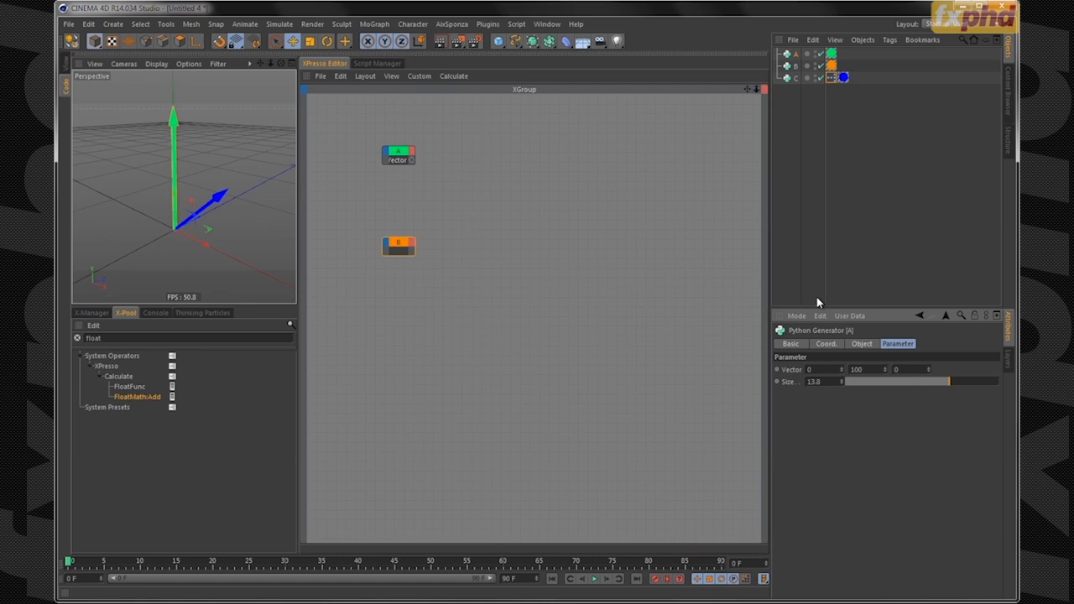
- Add a Vector output port to node B and enlarge nodes A and B so their port labels fit
left_click(411, 244)
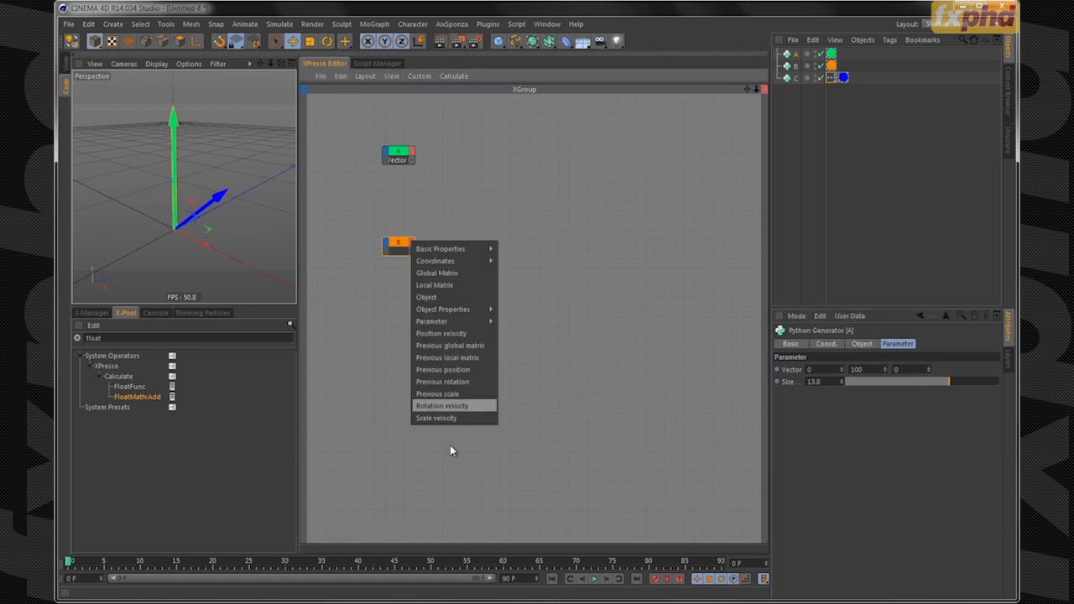
mouse_move(462, 322)
mouse_move(518, 333)
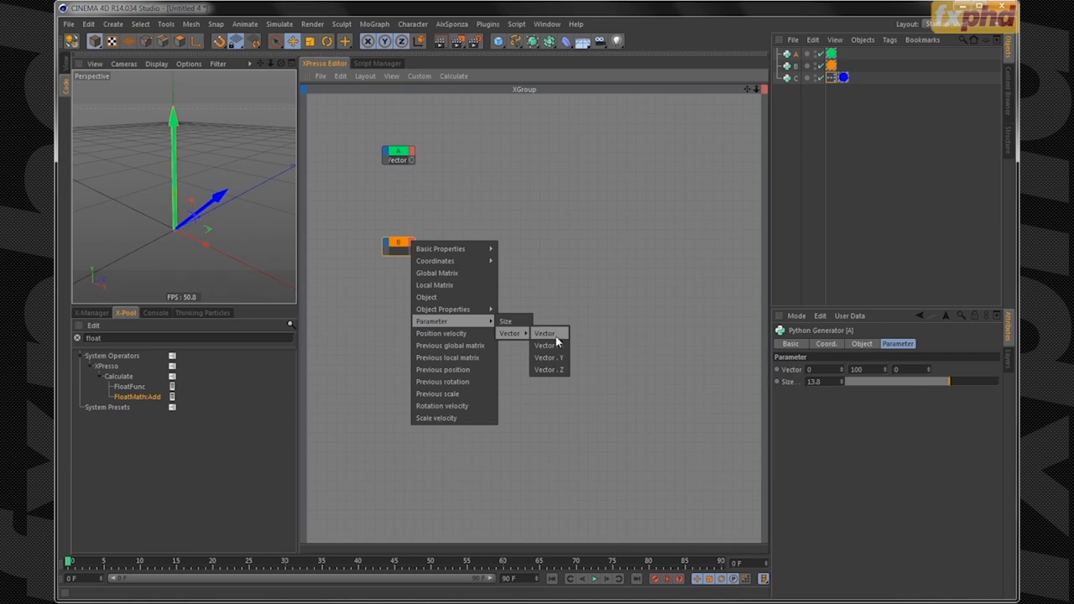
left_click(553, 340)
left_click_drag(413, 256, 432, 252)
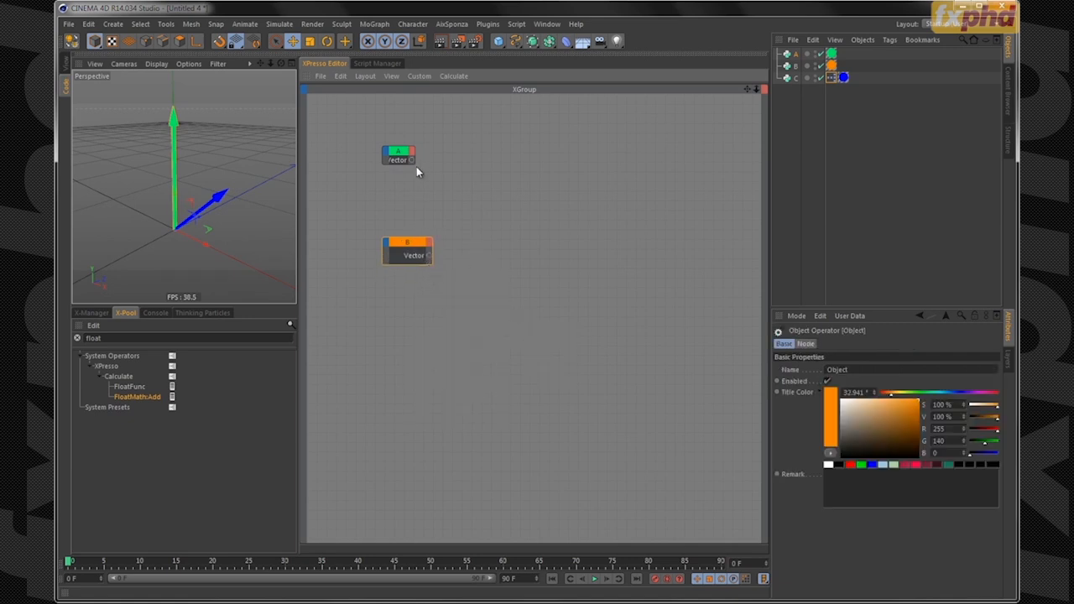
left_click_drag(415, 166, 431, 170)
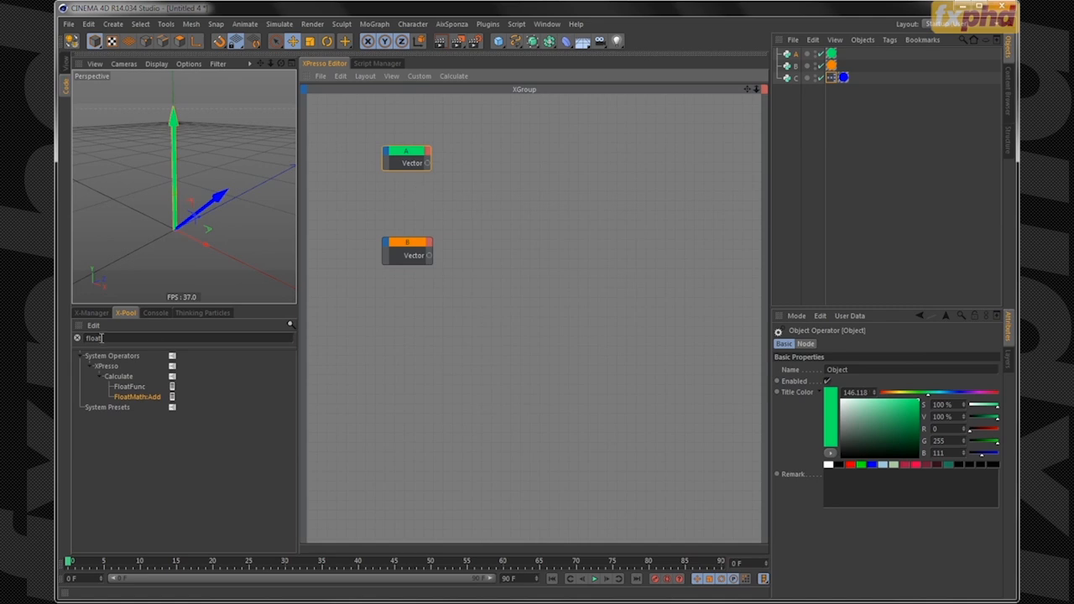
- Find the math operators in the node pool and add a Math:Add node between and to the right of nodes A and B
left_click(113, 338)
type("float")
key("ctrl+a")
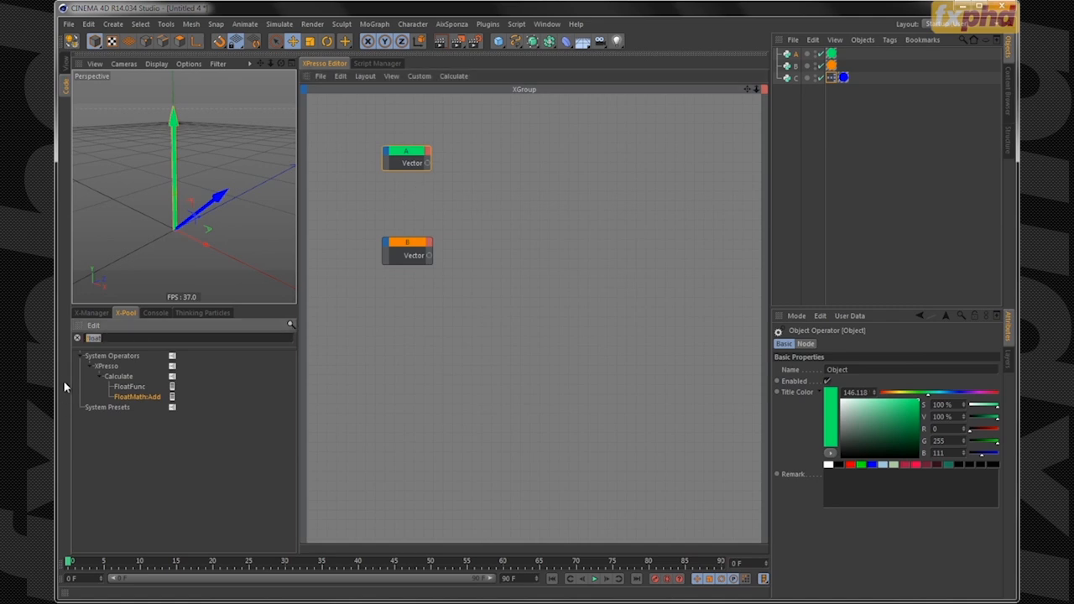
type("math")
left_click_drag(156, 385, 207, 383)
mouse_move(465, 192)
left_mouse_down()
mouse_move(478, 165)
mouse_move(479, 192)
left_mouse_up()
key("Delete")
left_click_drag(134, 401, 483, 197)
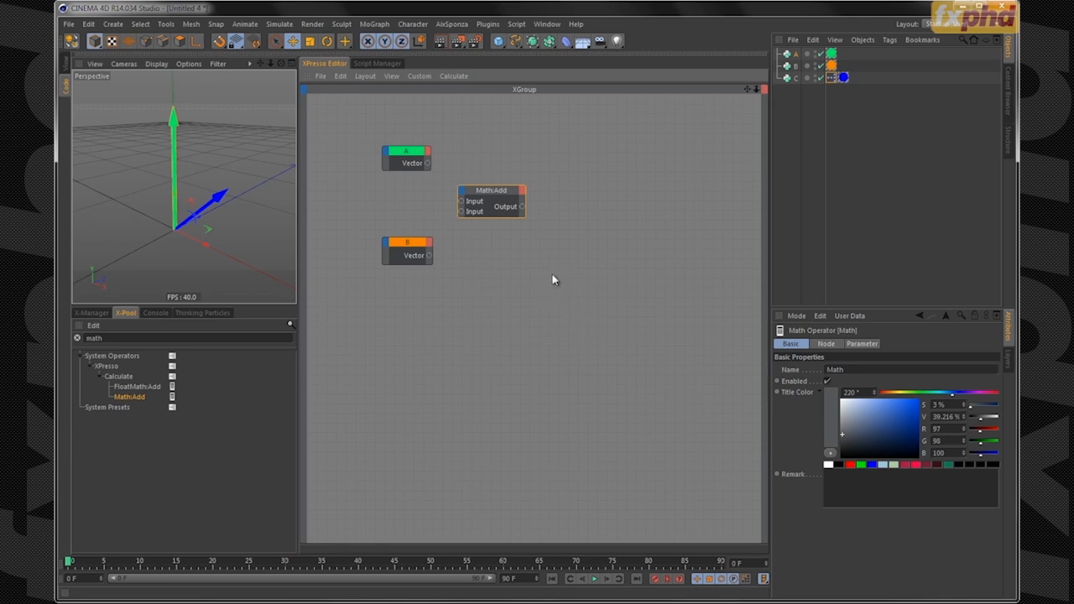
left_click_drag(496, 192, 504, 195)
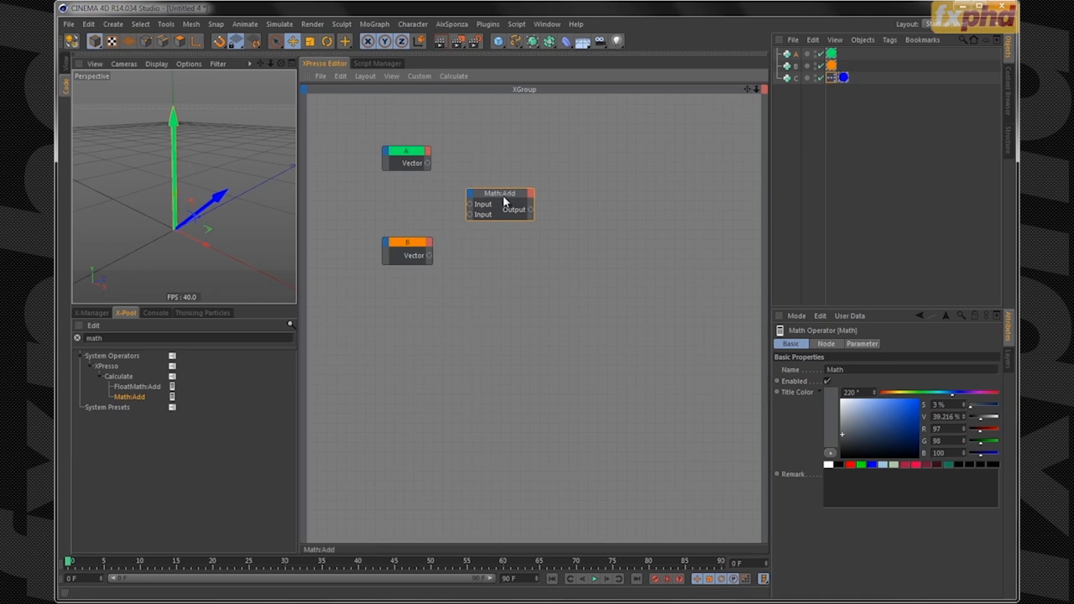
- Set the Math:Add node's data type to Vector
left_click(862, 344)
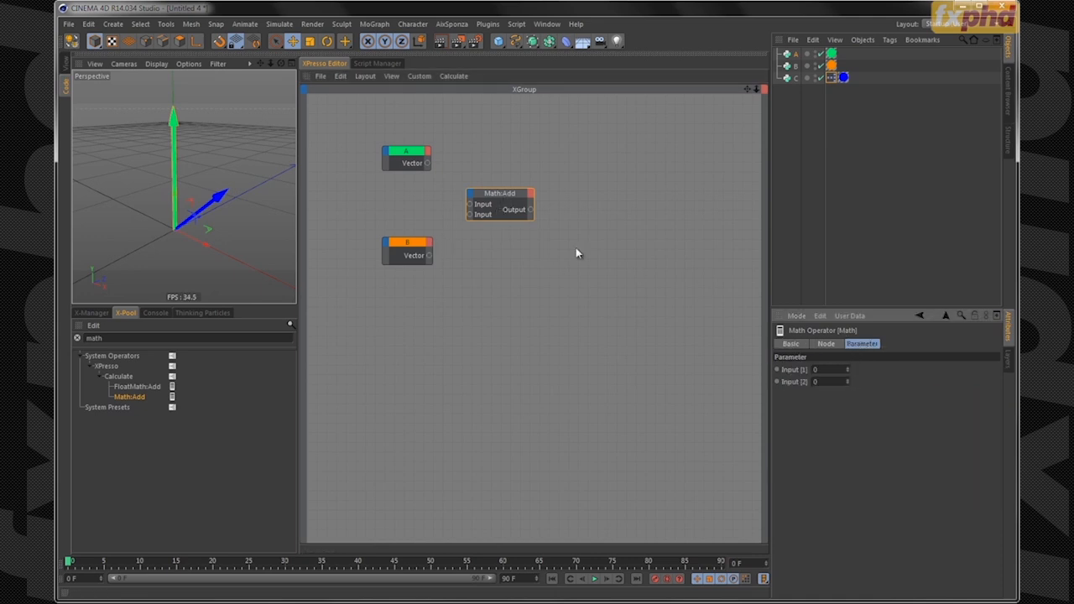
left_click_drag(503, 199, 507, 198)
left_click(824, 344)
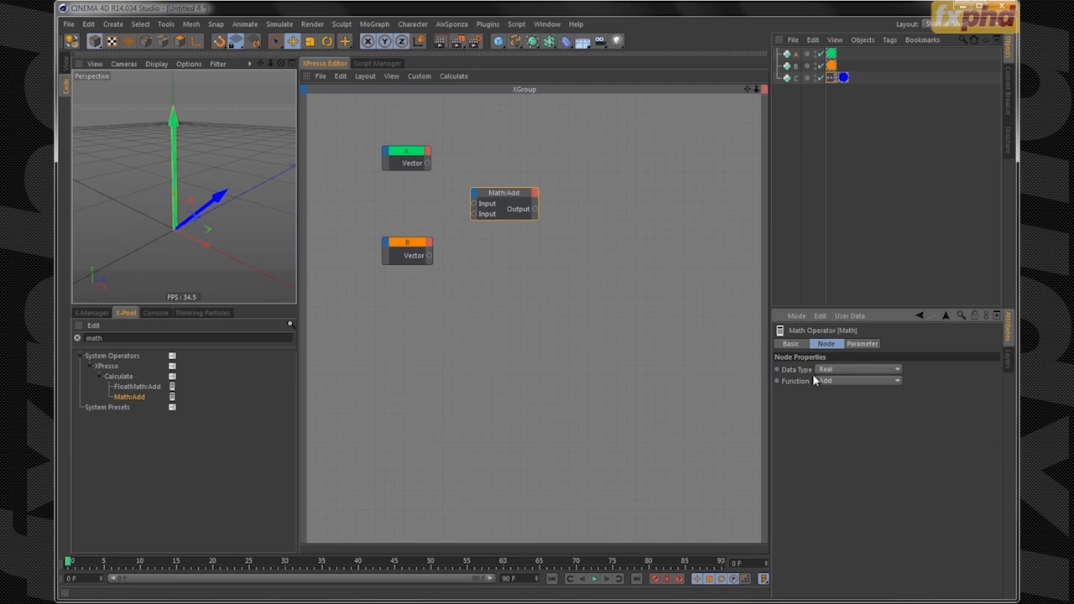
left_click(837, 367)
left_click(836, 362)
left_click(872, 366)
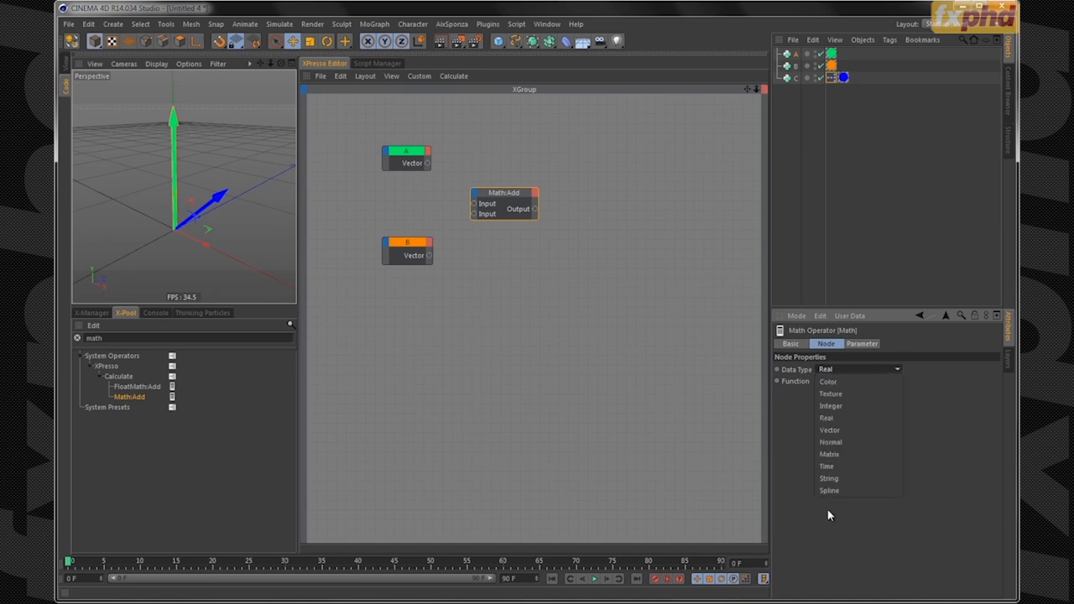
left_click(849, 367)
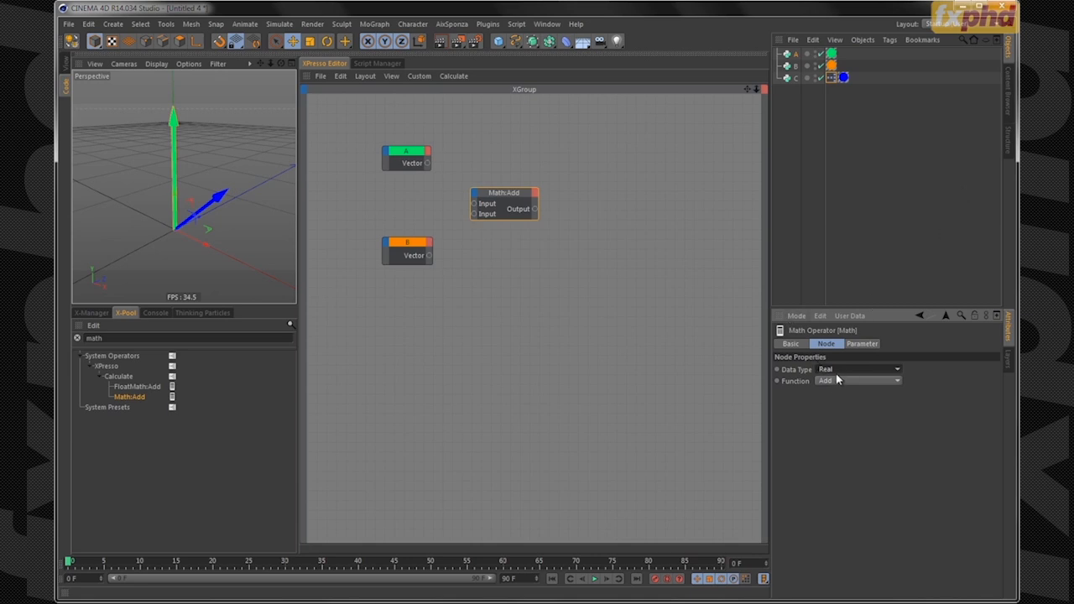
left_click(834, 370)
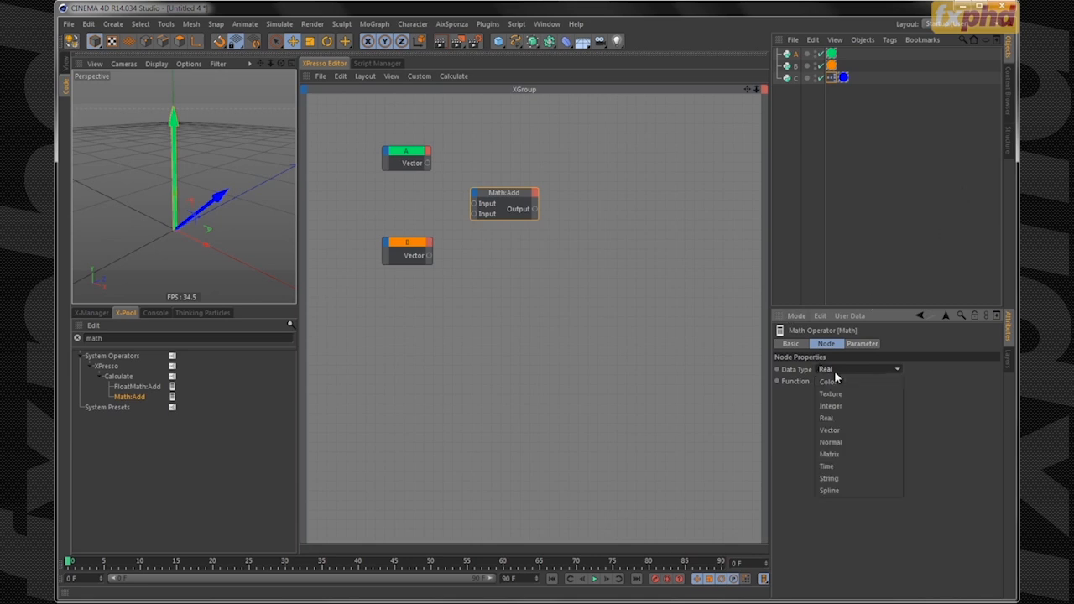
left_click(836, 431)
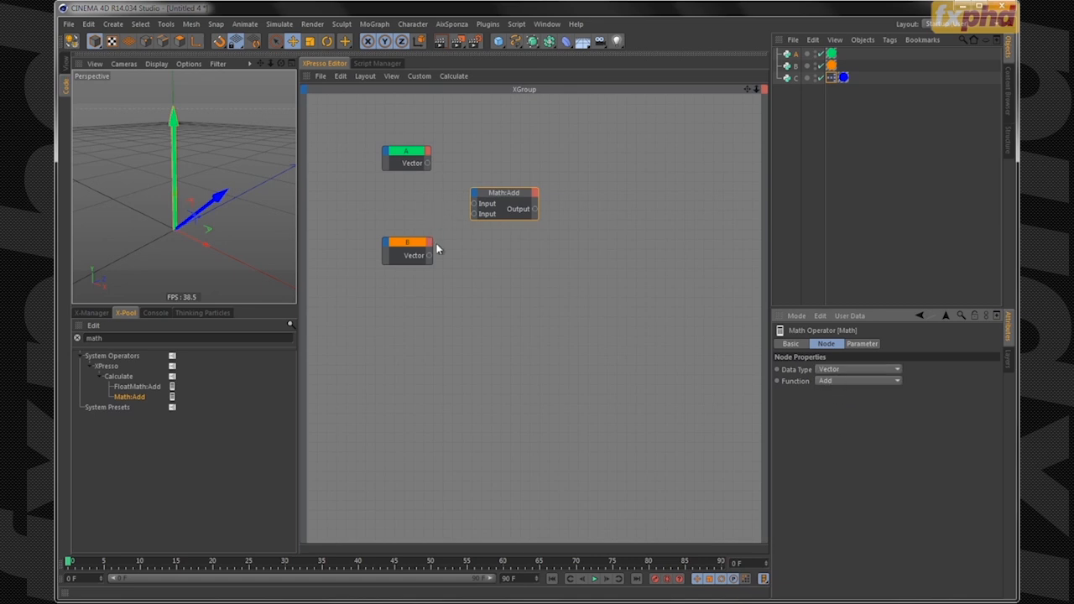
- Keep the math node's function at Add and connect the Vector outputs of A and B to its two inputs
left_click_drag(508, 199, 511, 200)
left_click(834, 382)
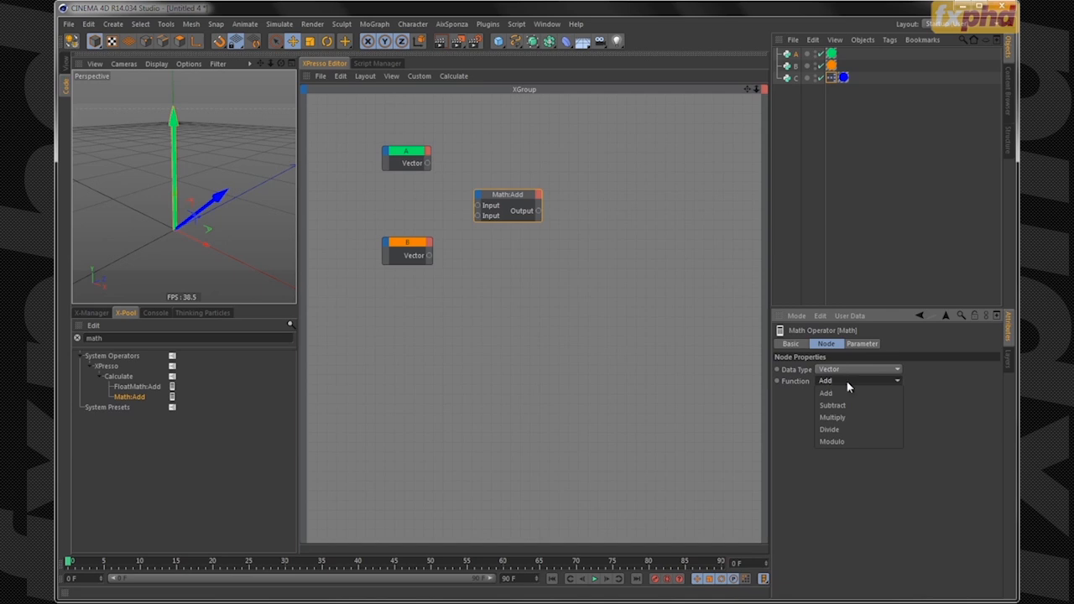
left_click(828, 471)
left_click_drag(426, 164, 477, 205)
left_click_drag(429, 255, 480, 219)
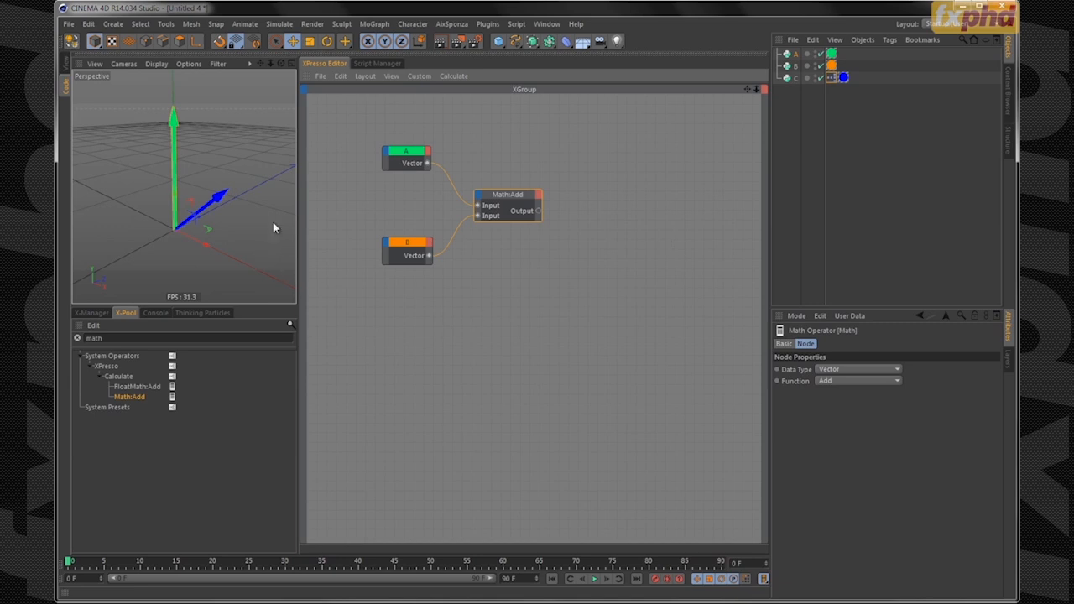
- Add generator C as a node beside Math:Add and set C's display colour to the blue sampled from its material tag
left_click_drag(213, 225, 235, 224, "alt")
left_click_drag(809, 78, 595, 206)
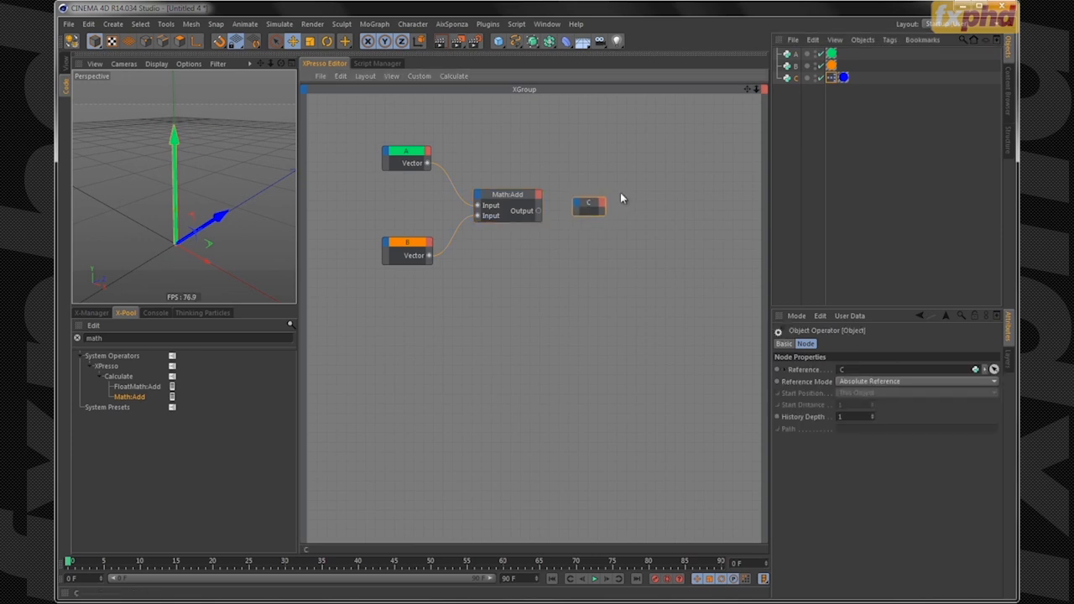
left_click(797, 77)
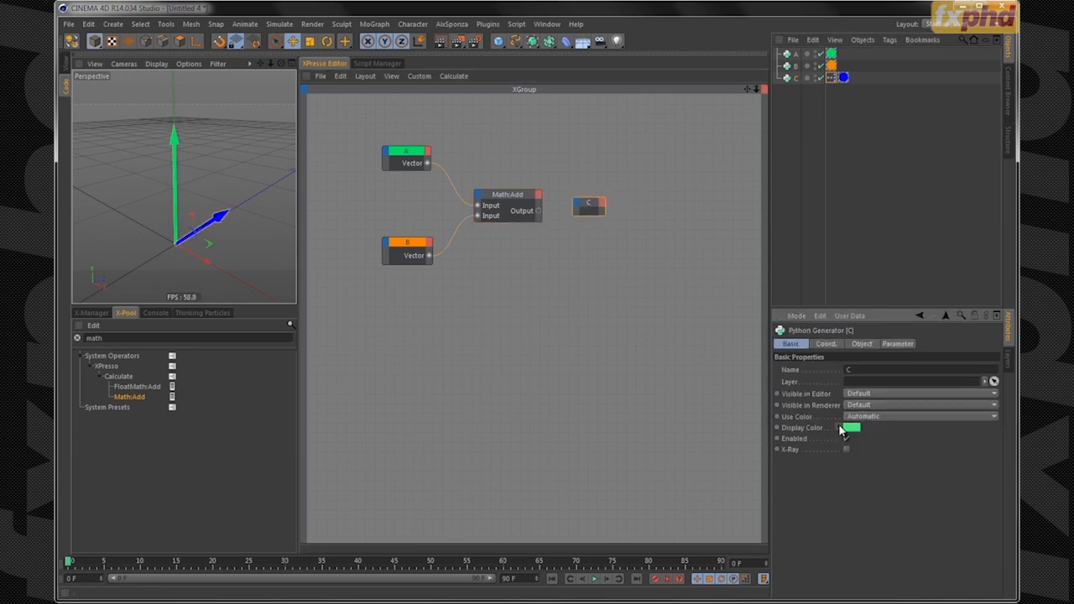
left_click(844, 429)
left_click(849, 436)
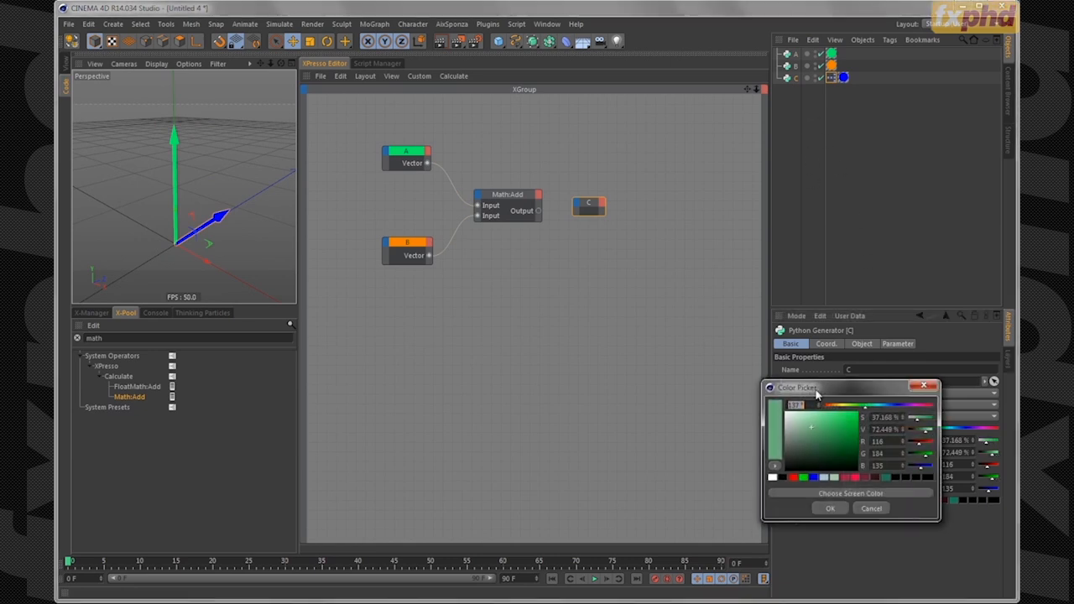
left_click(825, 496)
left_click(843, 77)
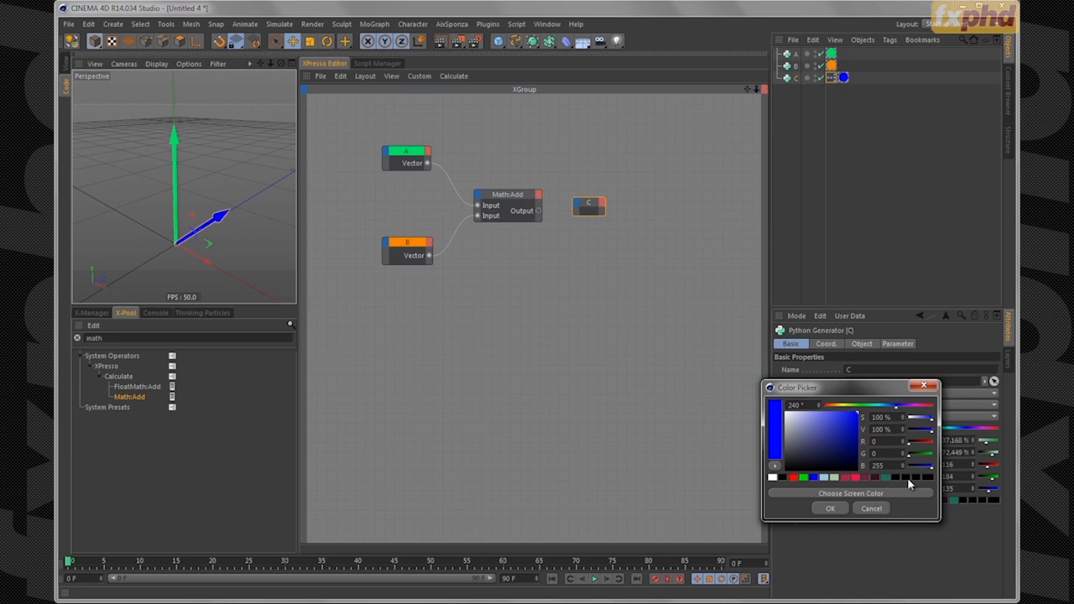
left_click(831, 509)
left_click(859, 104)
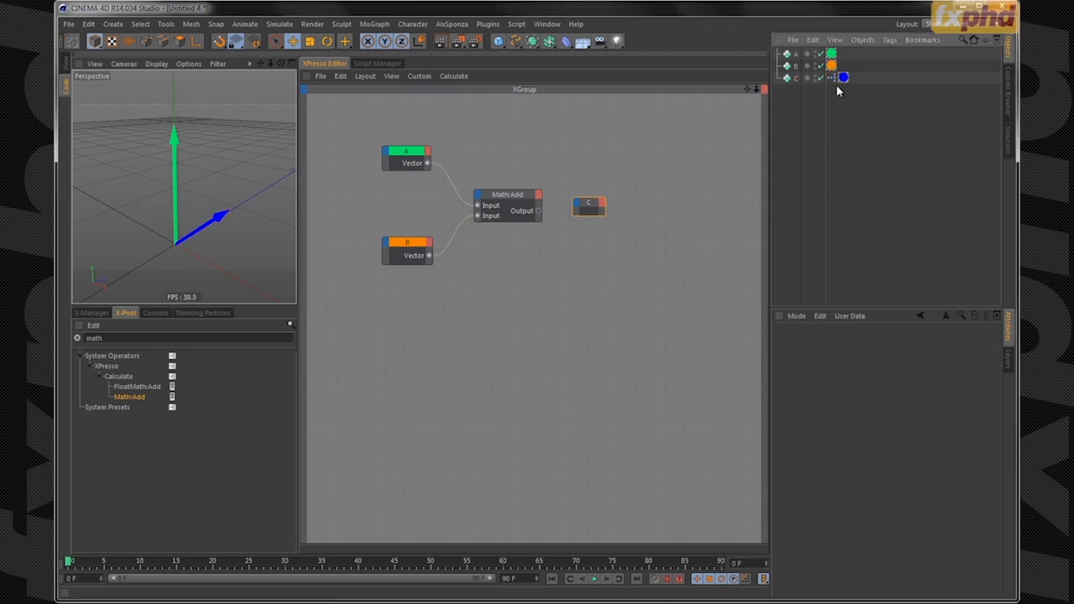
- Add a Vector input port to node C and connect the Math:Add output to it
left_click(575, 205)
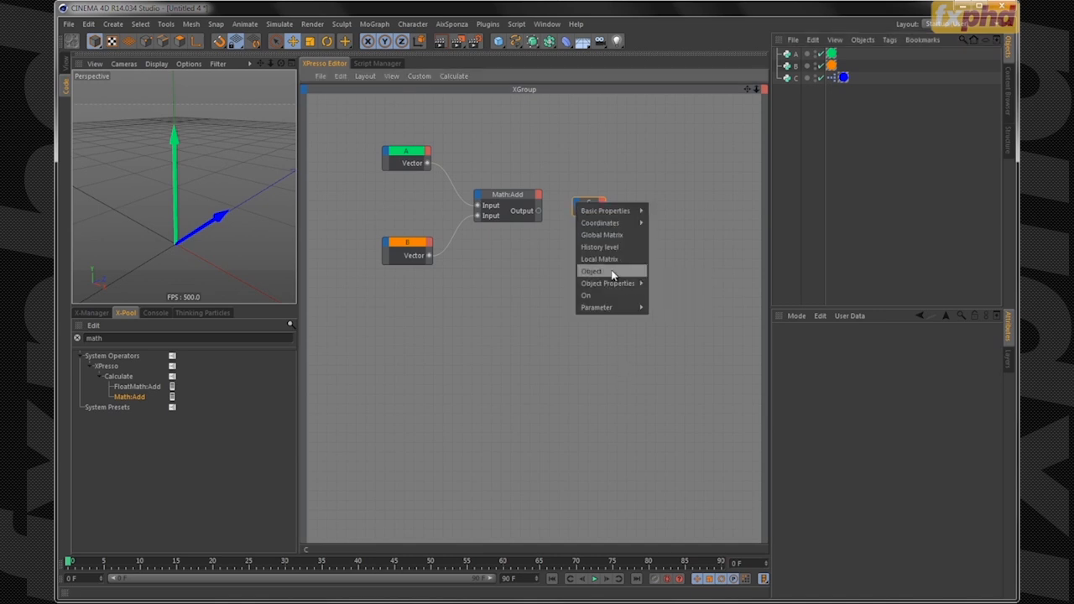
mouse_move(607, 307)
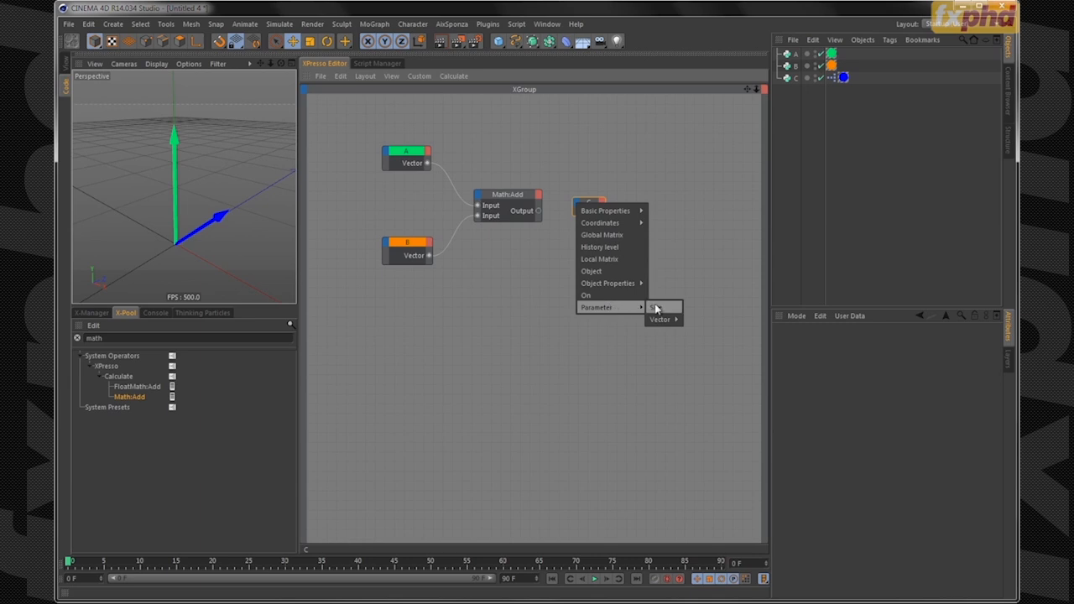
mouse_move(659, 320)
left_click(696, 320)
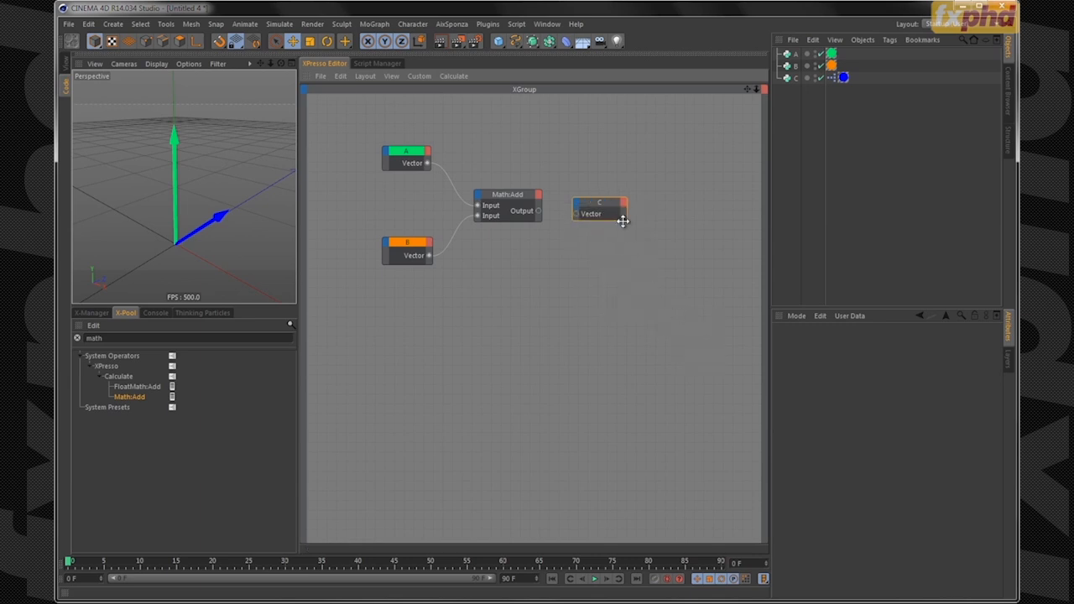
left_click(615, 217)
left_click_drag(538, 211, 587, 213)
- Examine the A, B and C arrows in the large perspective view and return to C's XPresso graph
right_click_drag(209, 206, 202, 189, "alt")
mouse_move(208, 176)
left_mouse_down("alt")
mouse_move(181, 187)
mouse_move(201, 206)
mouse_move(183, 169)
mouse_move(201, 189)
mouse_move(215, 172)
mouse_move(203, 193)
left_mouse_up("alt")
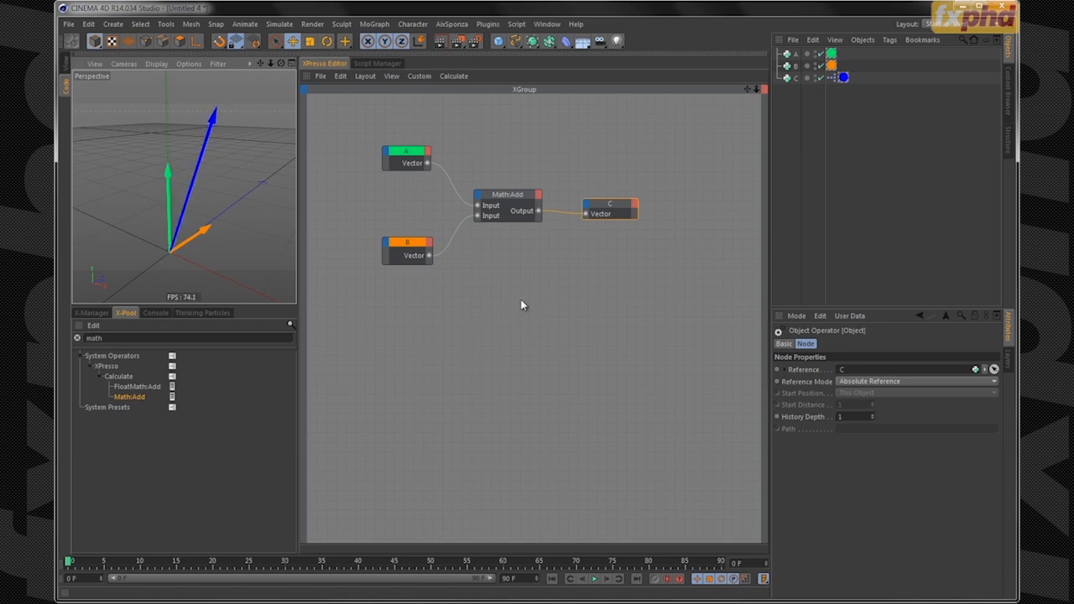
left_click(66, 65)
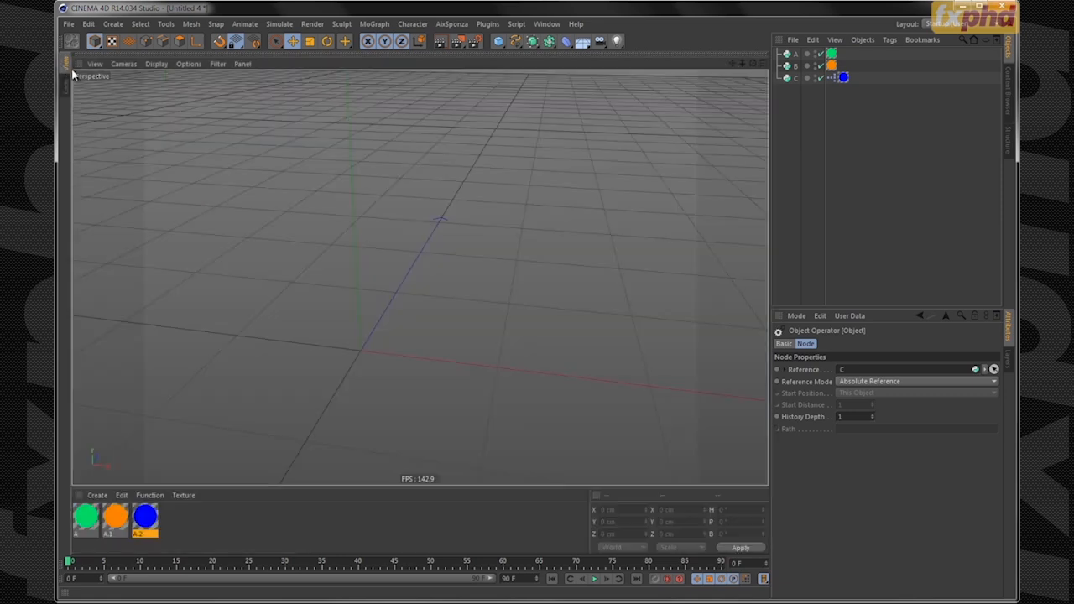
right_click_drag(429, 275, 427, 245, "alt")
middle_click_drag(427, 244, 425, 259, "alt")
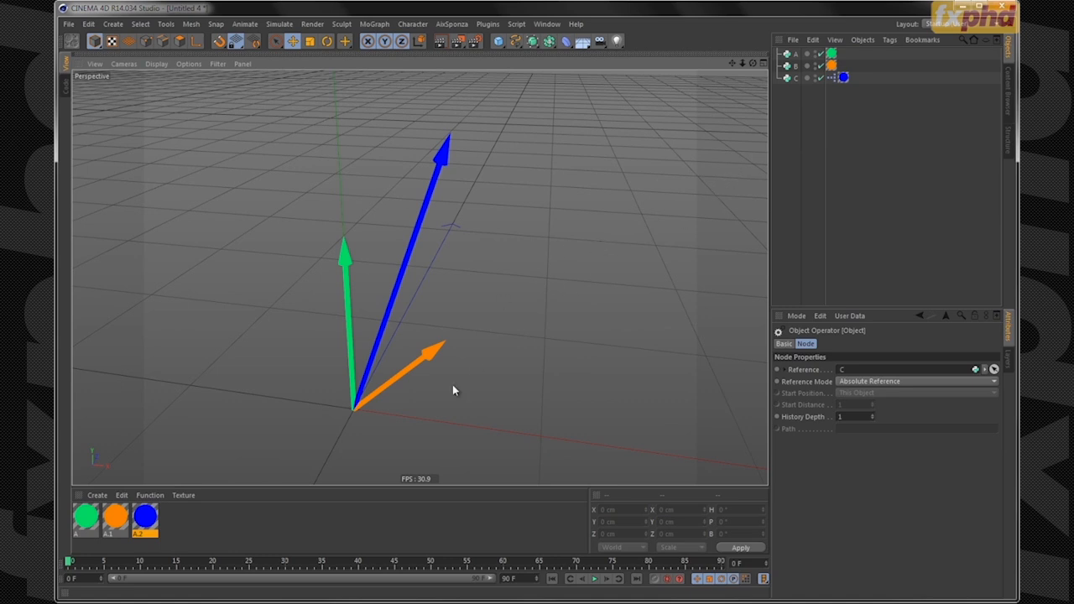
double_click(830, 78)
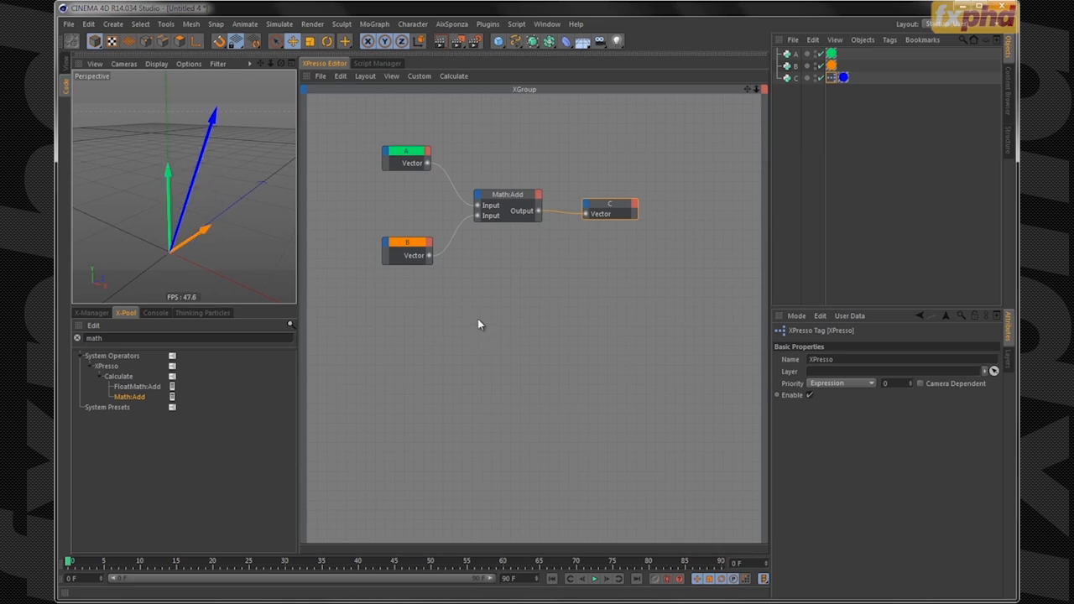
left_click_drag(405, 254, 402, 256)
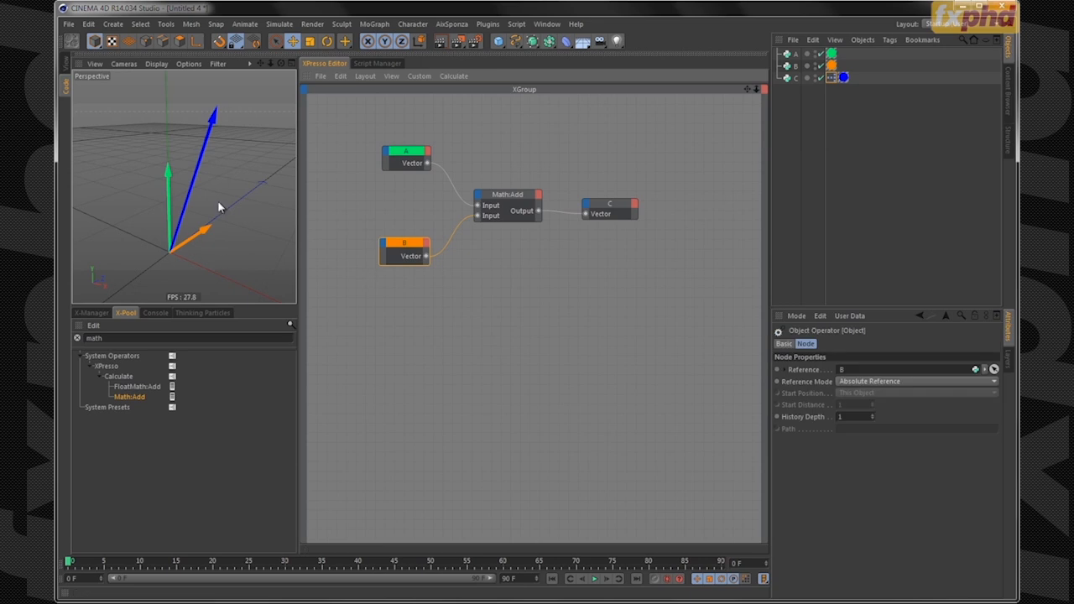
- Duplicate generator A, name the copy A.2, and add it as a node below node B
left_click(797, 54)
left_click_drag(801, 103, 802, 89, "ctrl")
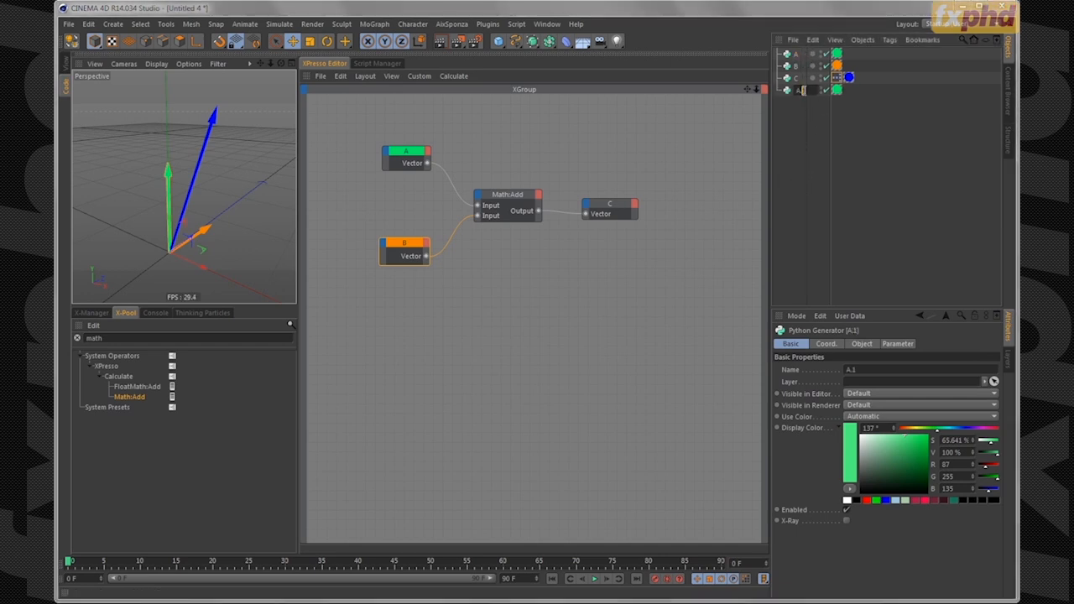
type("2")
key("Return")
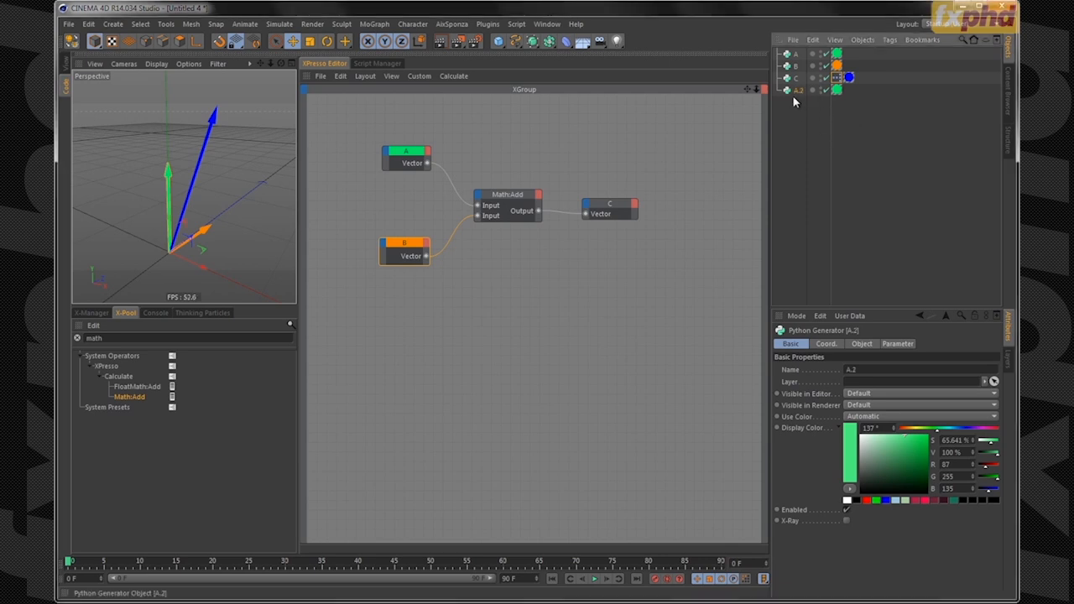
left_click_drag(799, 92, 409, 324)
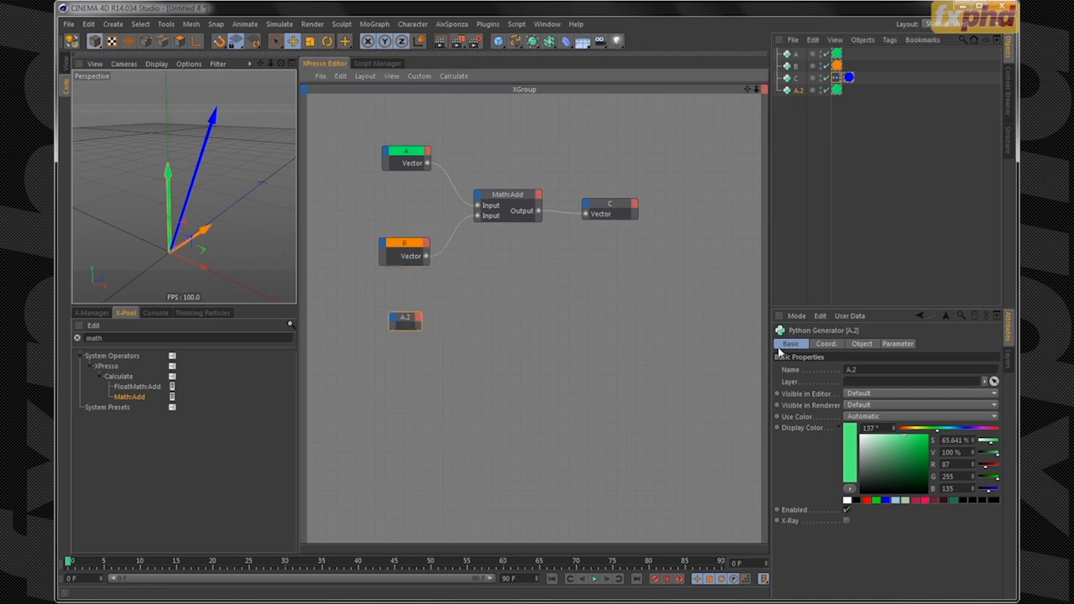
- Set the A.2 node's title colour to the green sampled from its material tag and enlarge the node below B
left_click(404, 319)
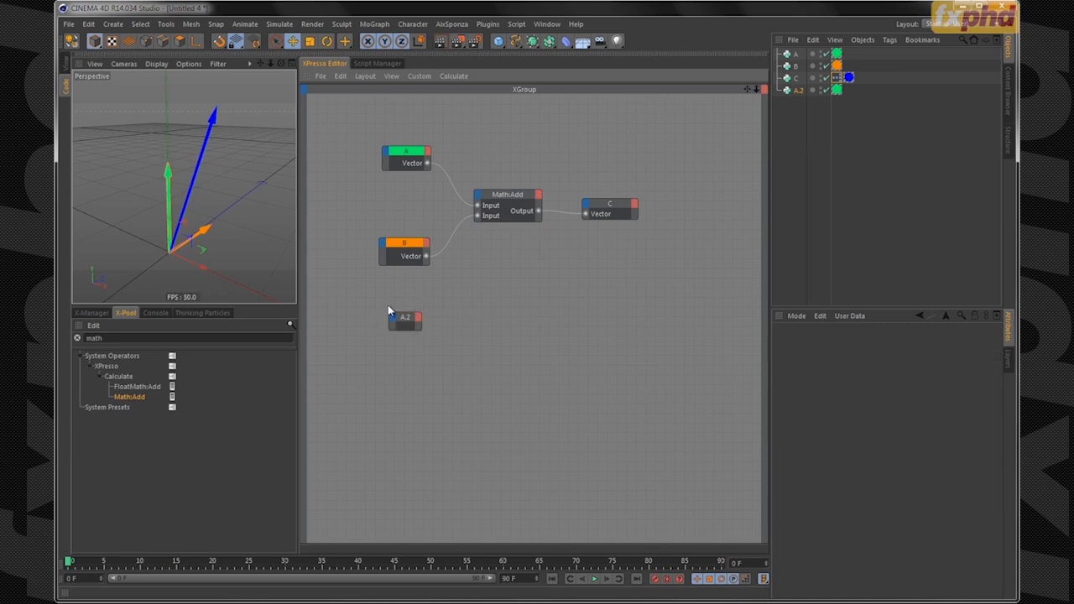
left_click(787, 344)
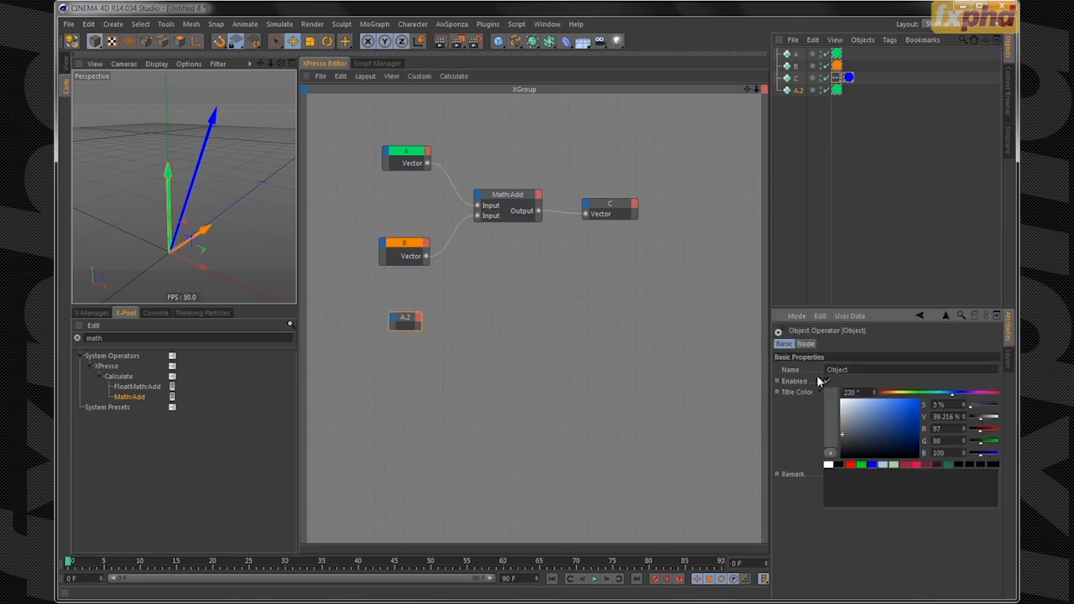
left_click(834, 428)
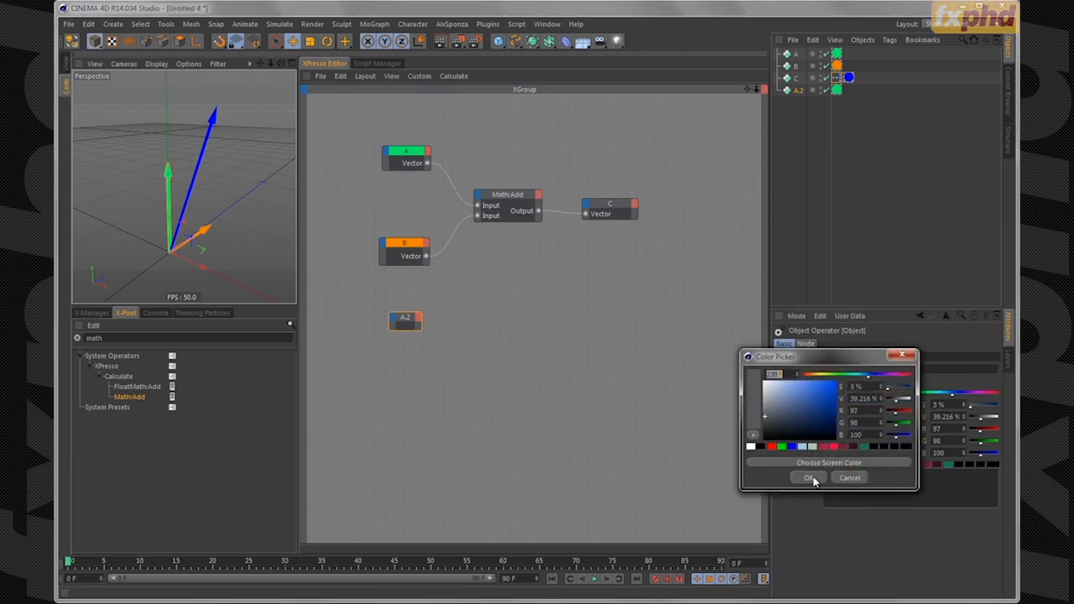
left_click(816, 464)
left_click(836, 90)
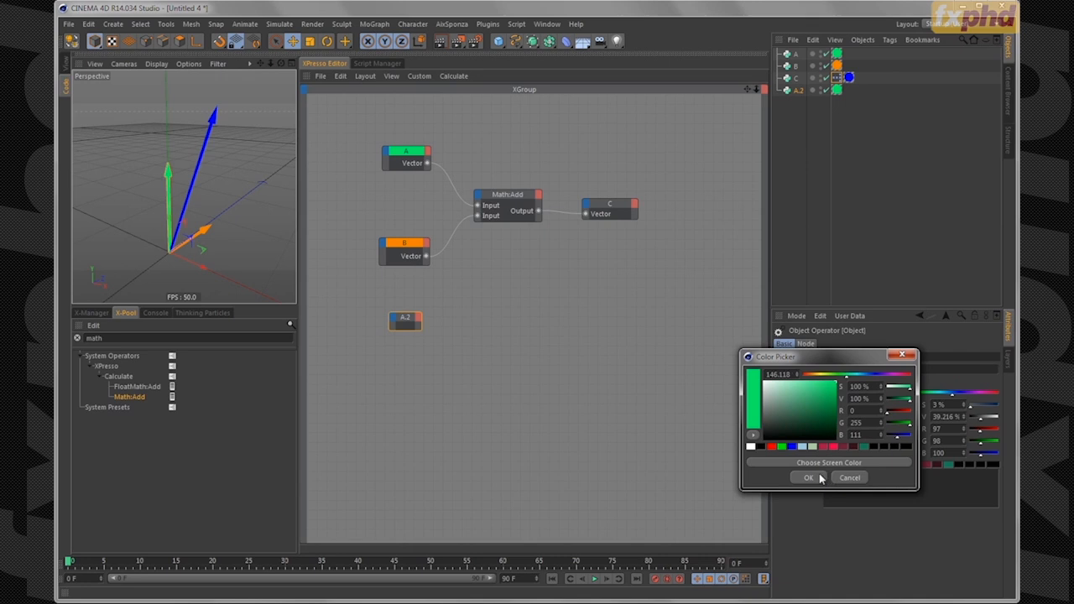
left_click(815, 477)
mouse_move(414, 321)
left_mouse_down()
mouse_move(401, 319)
mouse_move(417, 319)
left_mouse_up()
double_click(408, 324)
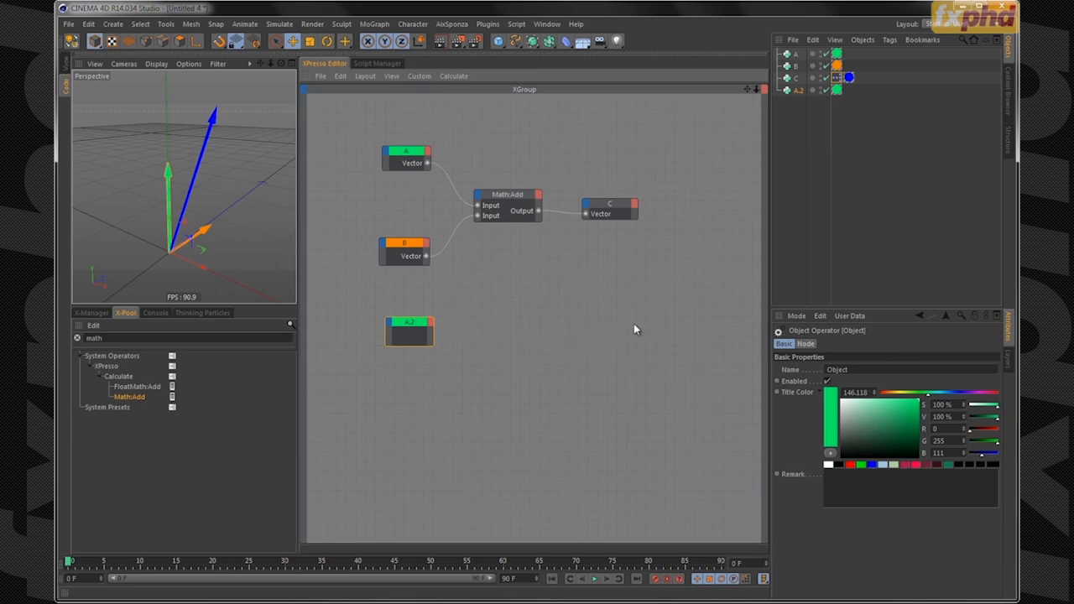
left_click_drag(421, 322, 419, 332)
- Set node C's title colour to the blue sampled from its material tag
left_click(619, 205)
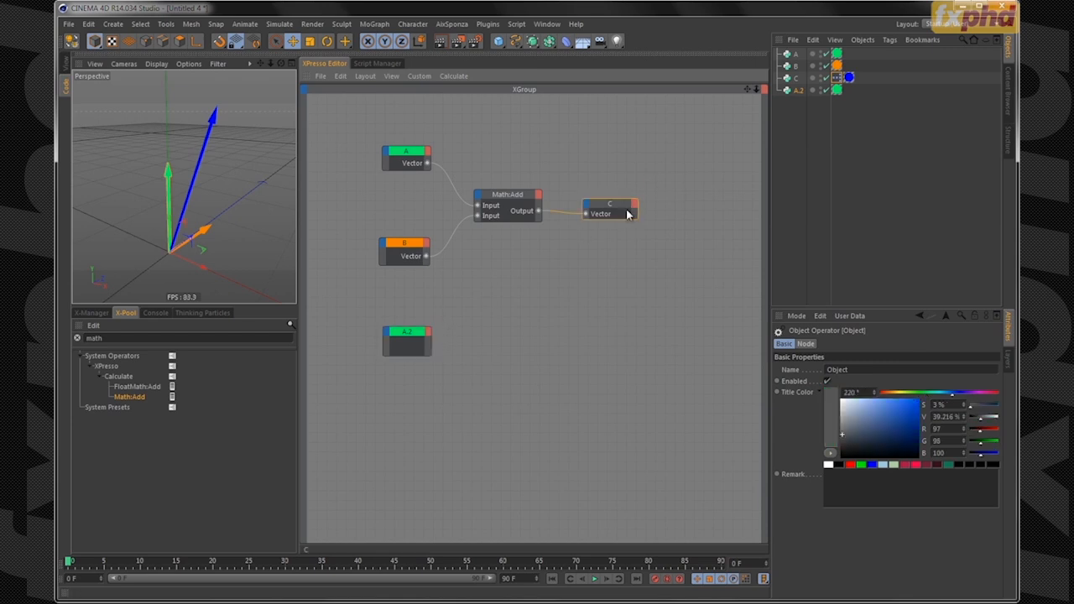
left_click(833, 420)
left_click(819, 457)
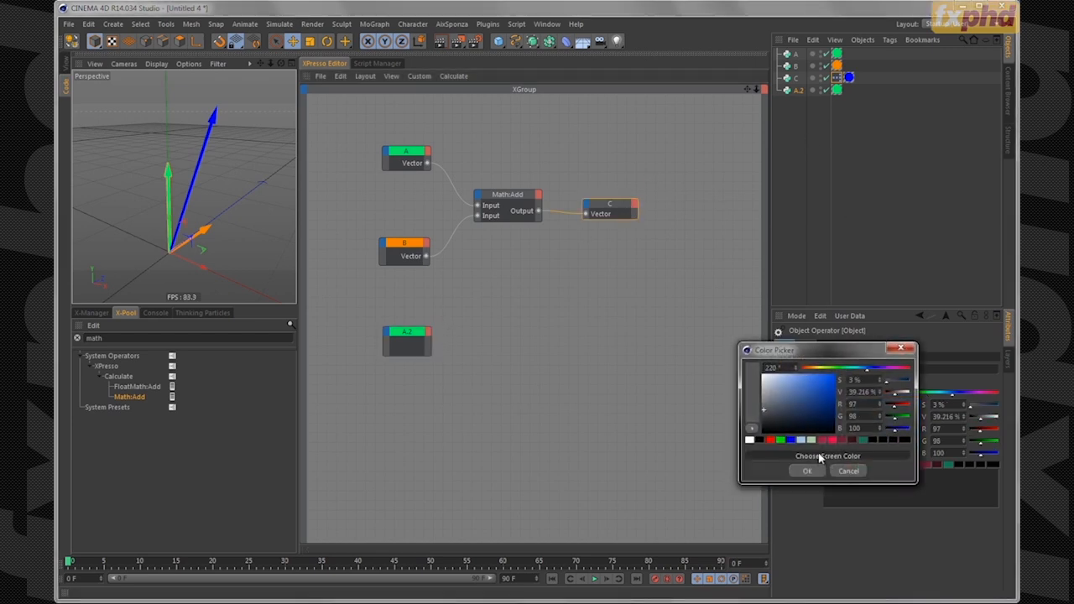
left_click(850, 81)
left_click(810, 472)
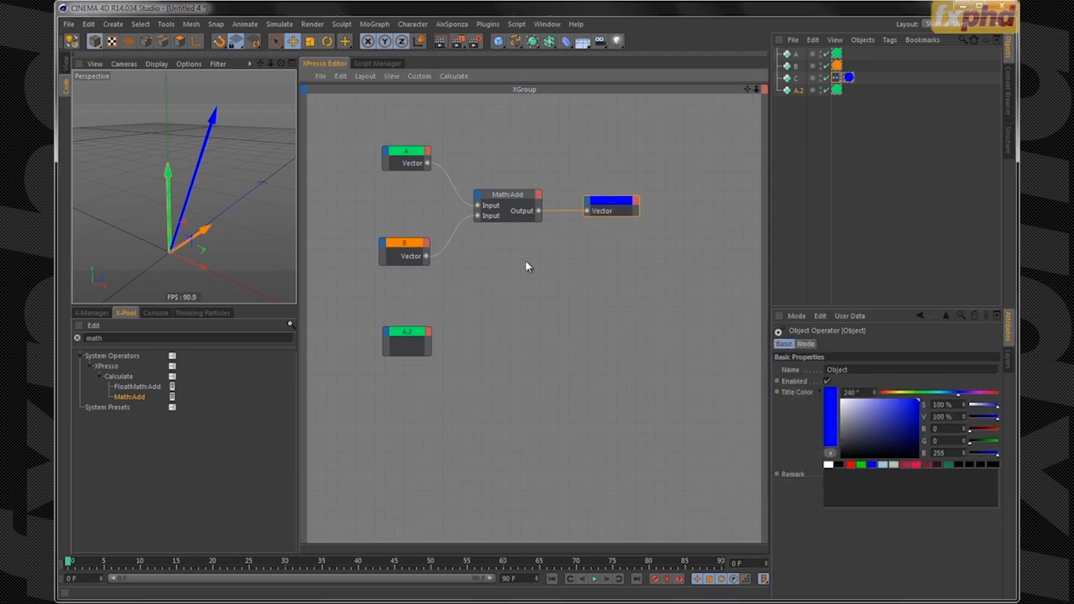
- Check A.2's vector parameter and shift the A.2 arrow about 4.5 cm along Z in the large perspective view
left_click_drag(412, 338, 401, 350)
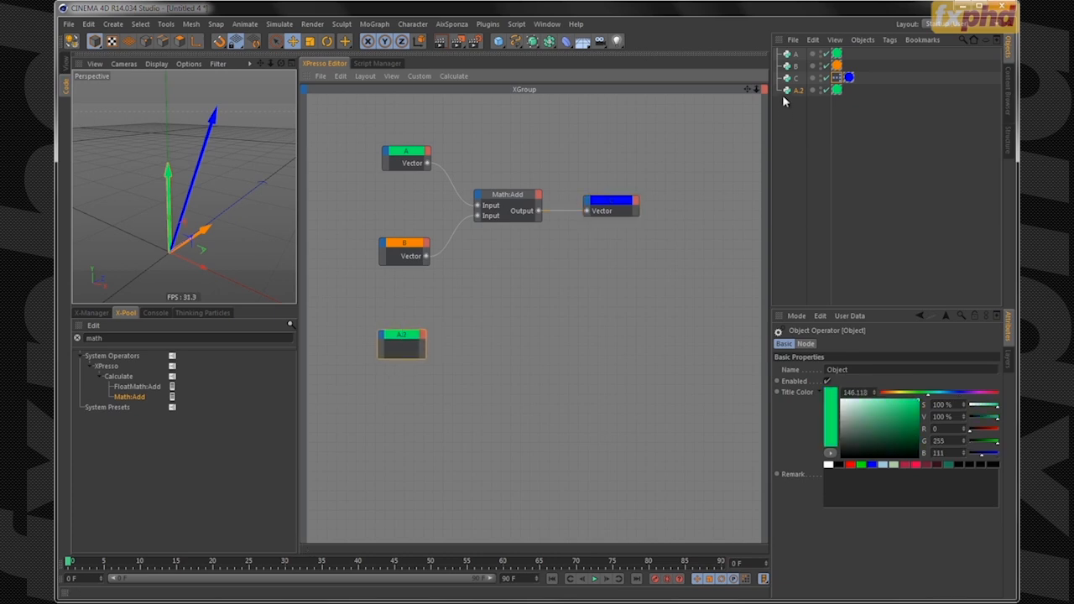
left_click(795, 53)
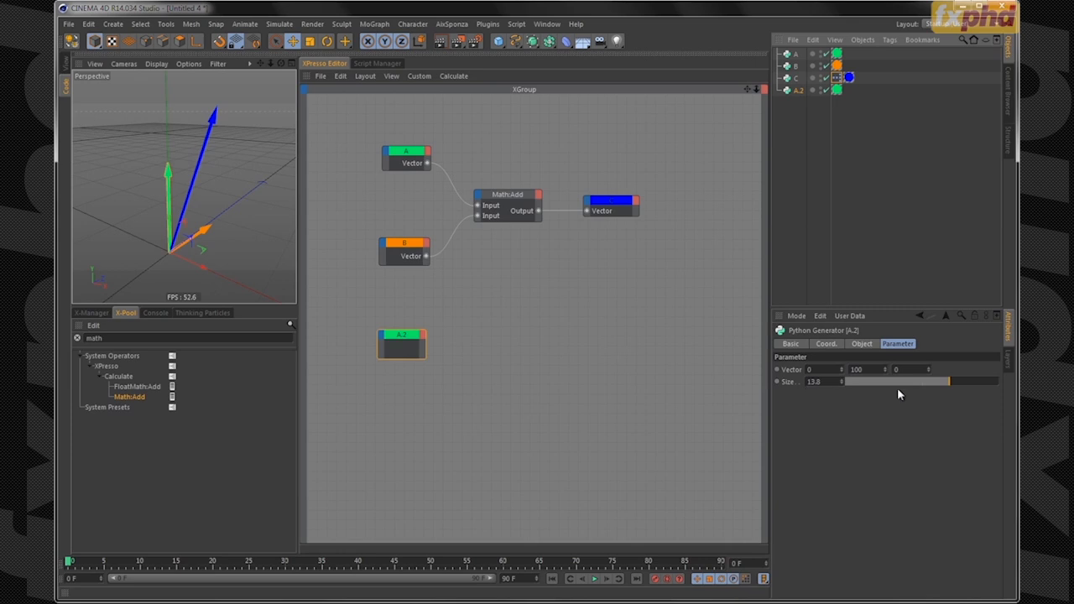
left_click_drag(401, 350, 407, 351)
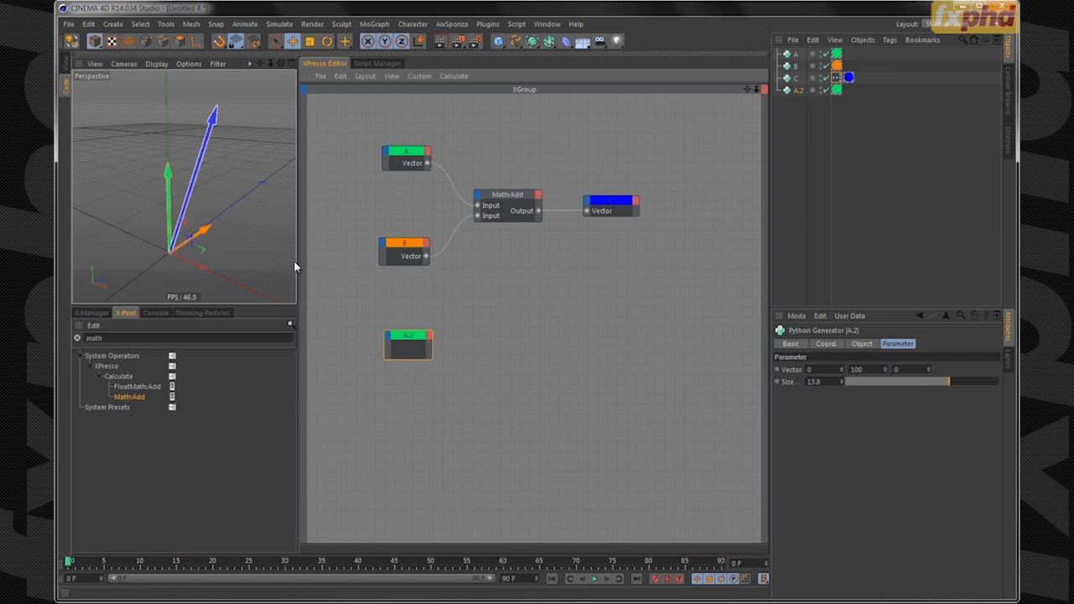
mouse_move(403, 338)
left_mouse_down()
mouse_move(424, 335)
mouse_move(411, 325)
left_mouse_up()
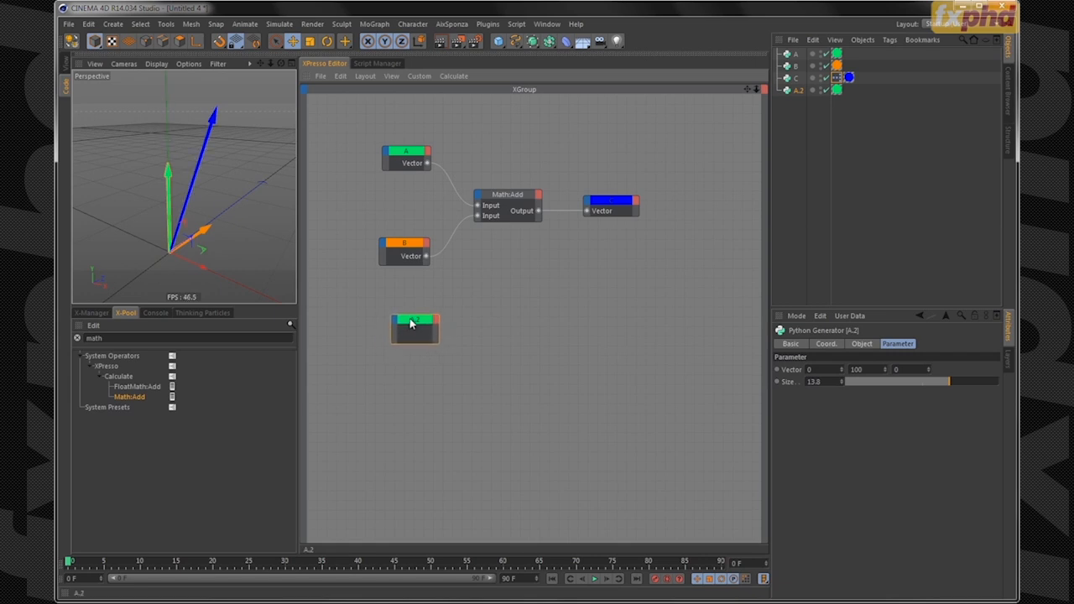
left_click(66, 62)
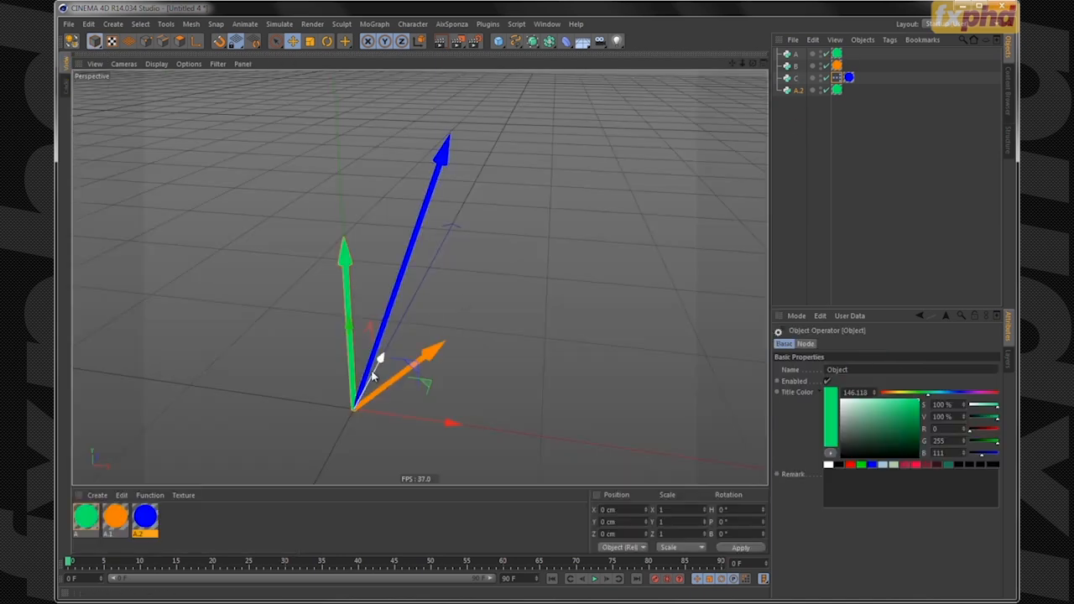
mouse_move(379, 361)
left_mouse_down()
mouse_move(412, 305)
mouse_move(394, 365)
left_mouse_up()
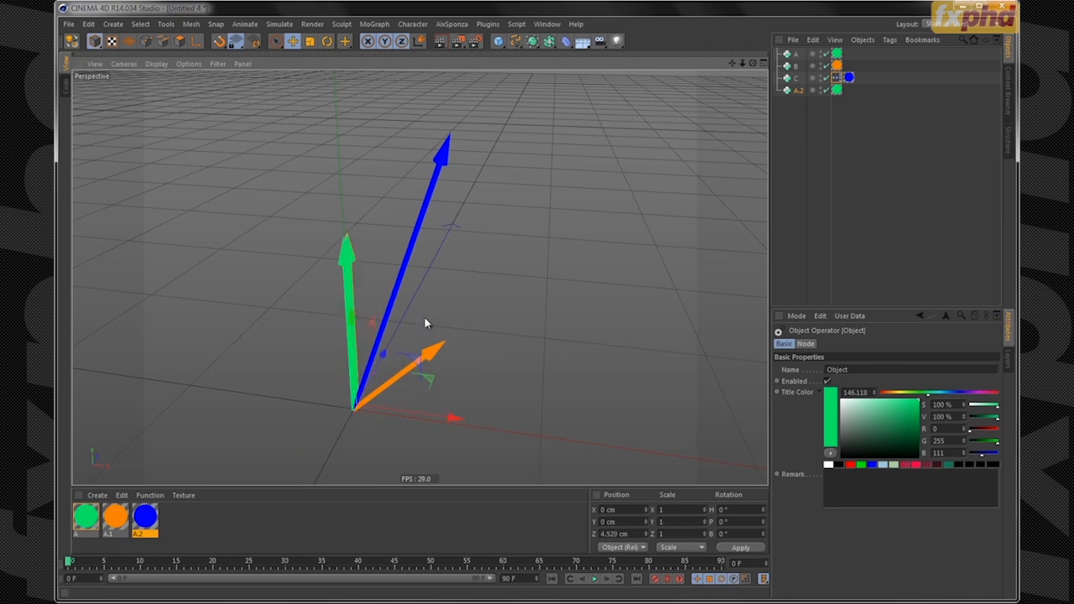
- Add a Global Position input port to node A.2 in C's XPresso graph and connect B's Vector output to it
double_click(837, 78)
left_click_drag(417, 325, 496, 306)
left_click(471, 298)
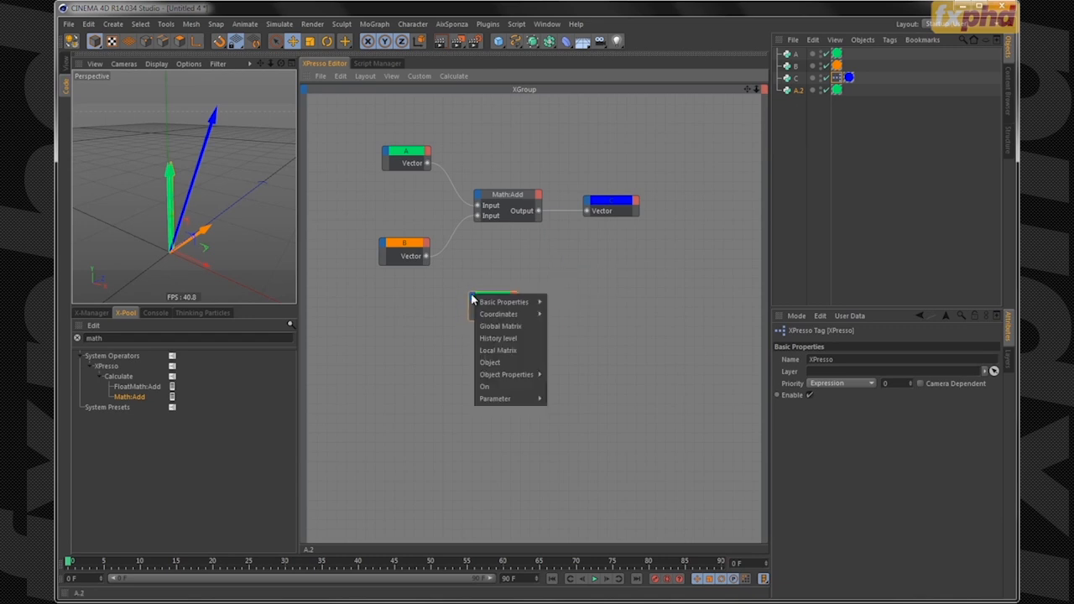
mouse_move(515, 313)
mouse_move(583, 333)
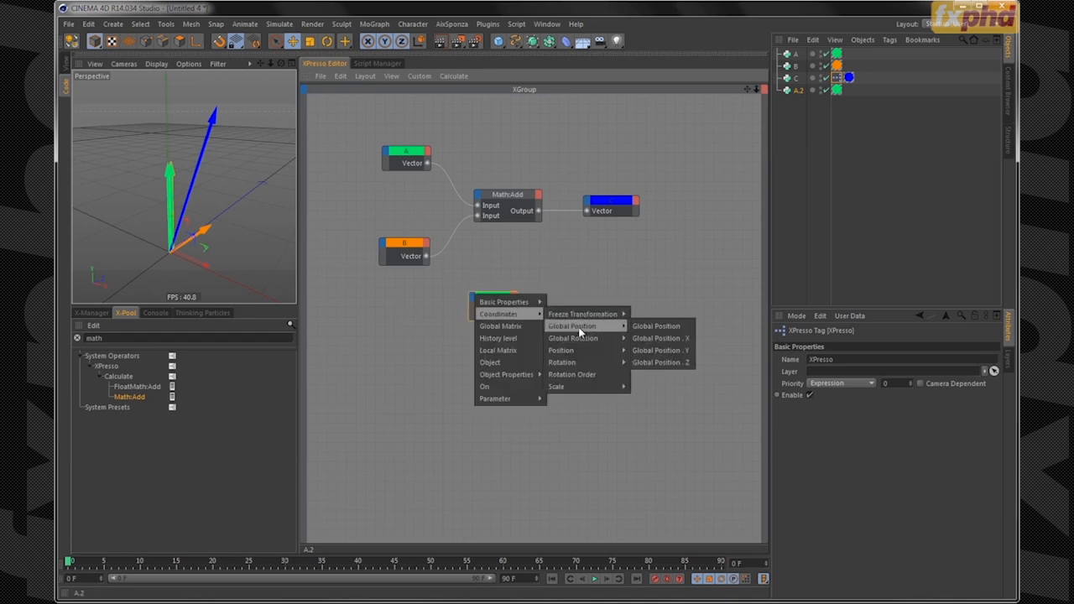
left_click(683, 325)
left_click(504, 307)
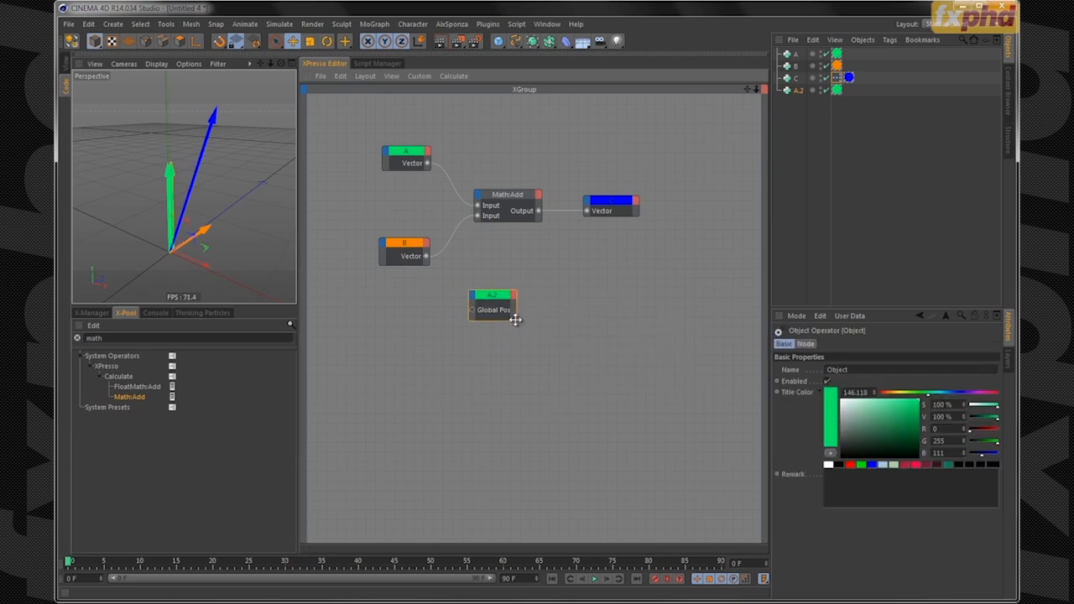
left_click_drag(515, 302, 512, 310)
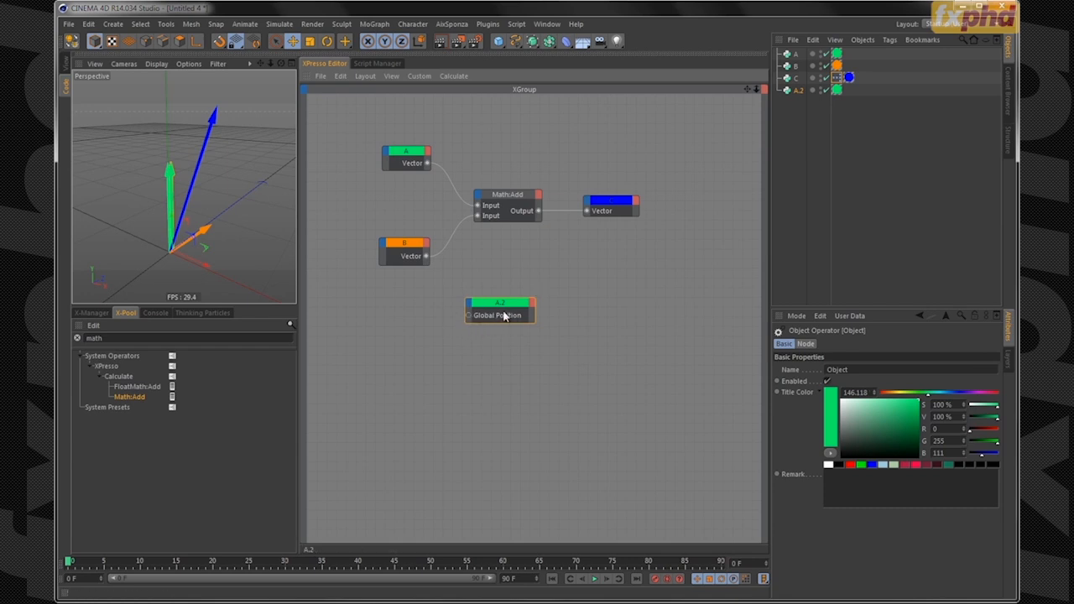
left_click_drag(427, 163, 469, 319)
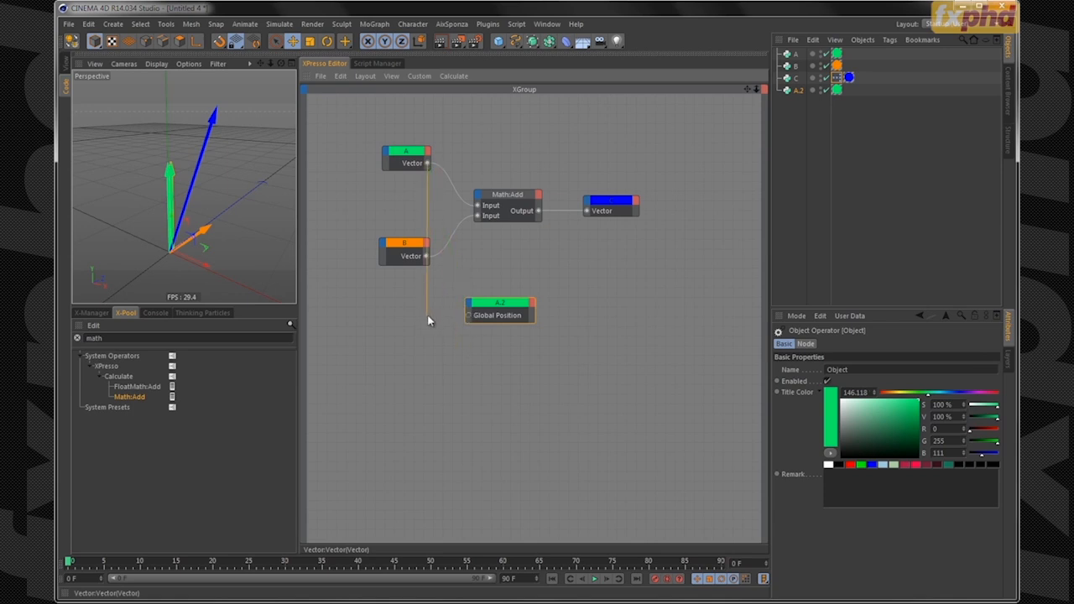
left_click_drag(427, 255, 466, 317)
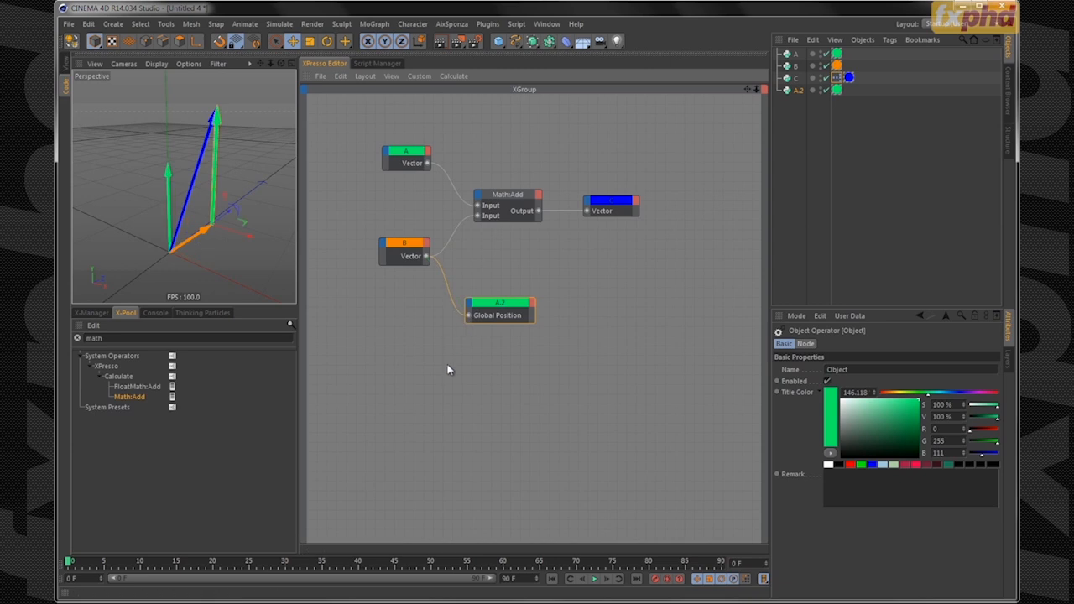
- Examine the placement of the A.2 arrow relative to B and C from several angles in the perspective view
left_click_drag(246, 211, 201, 255, "alt")
left_click_drag(507, 310, 502, 317)
left_click_drag(202, 256, 178, 287, "alt")
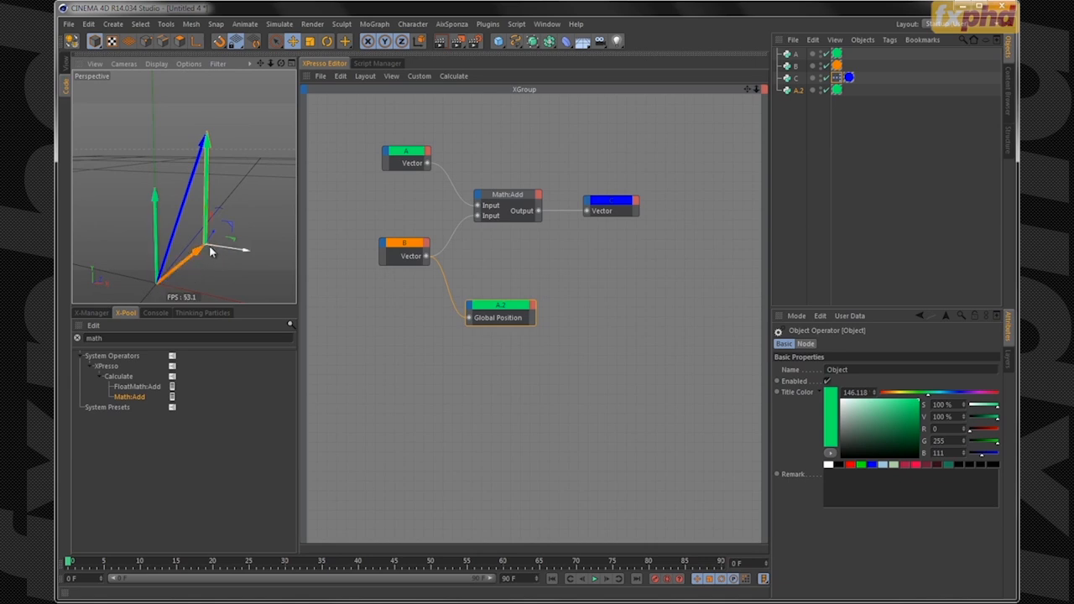
left_click_drag(501, 314, 509, 311)
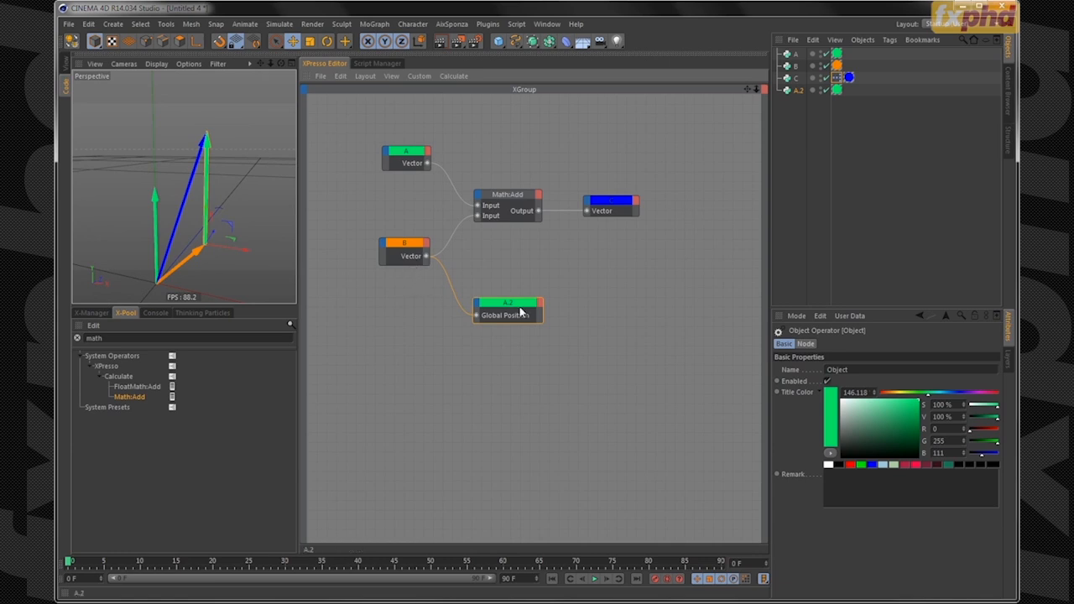
left_click_drag(508, 309, 505, 311)
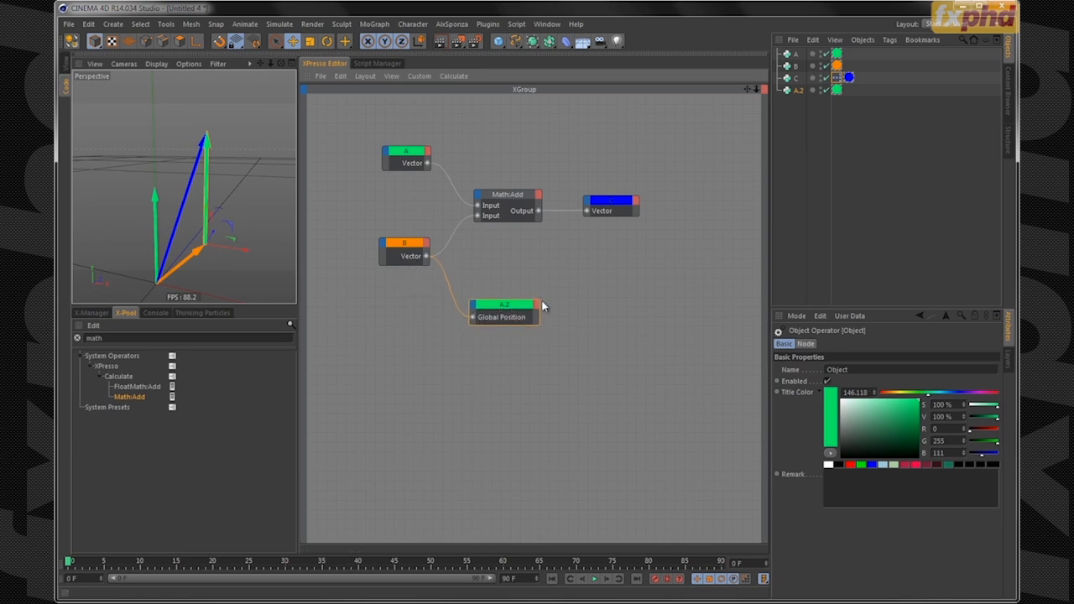
left_click_drag(202, 240, 212, 194, "alt")
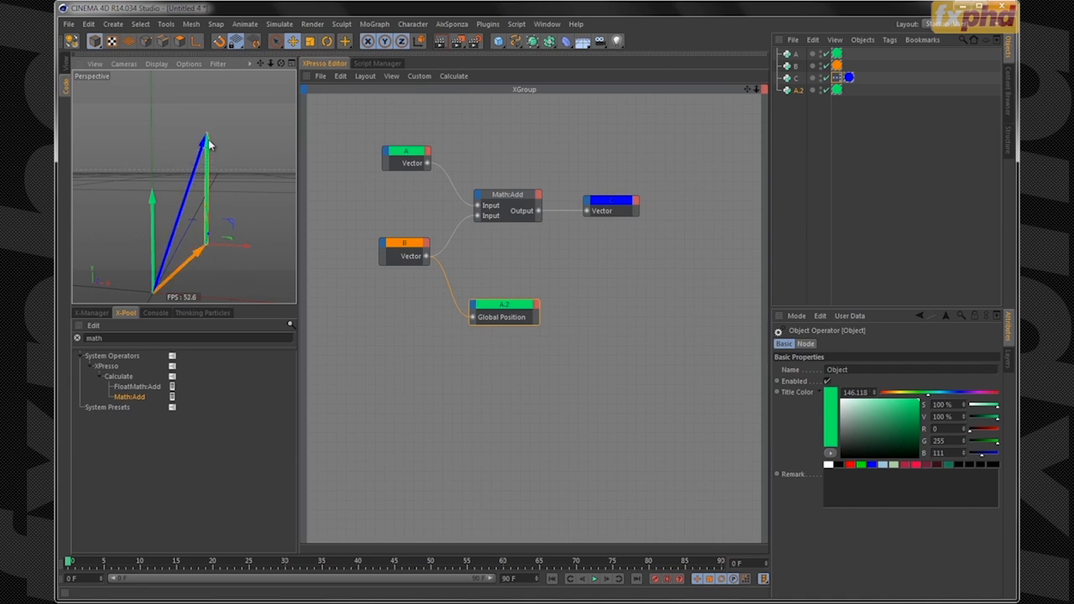
left_click_drag(203, 206, 212, 141, "alt")
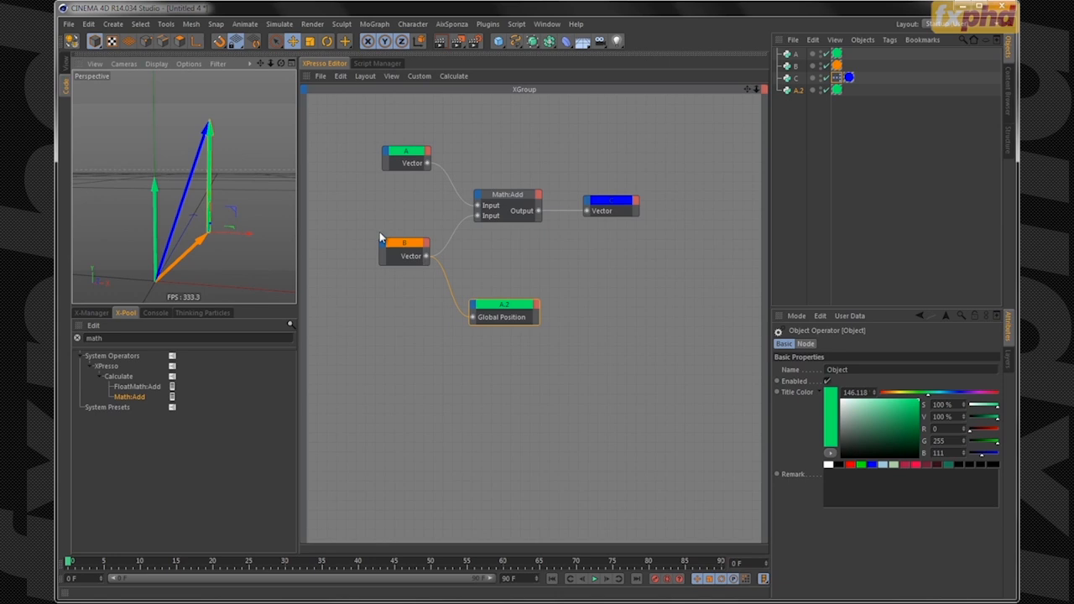
- Duplicate generator B, name the copy B.2, and add it as a node below node A.2
left_click_drag(796, 66, 799, 112, "ctrl")
double_click(800, 103)
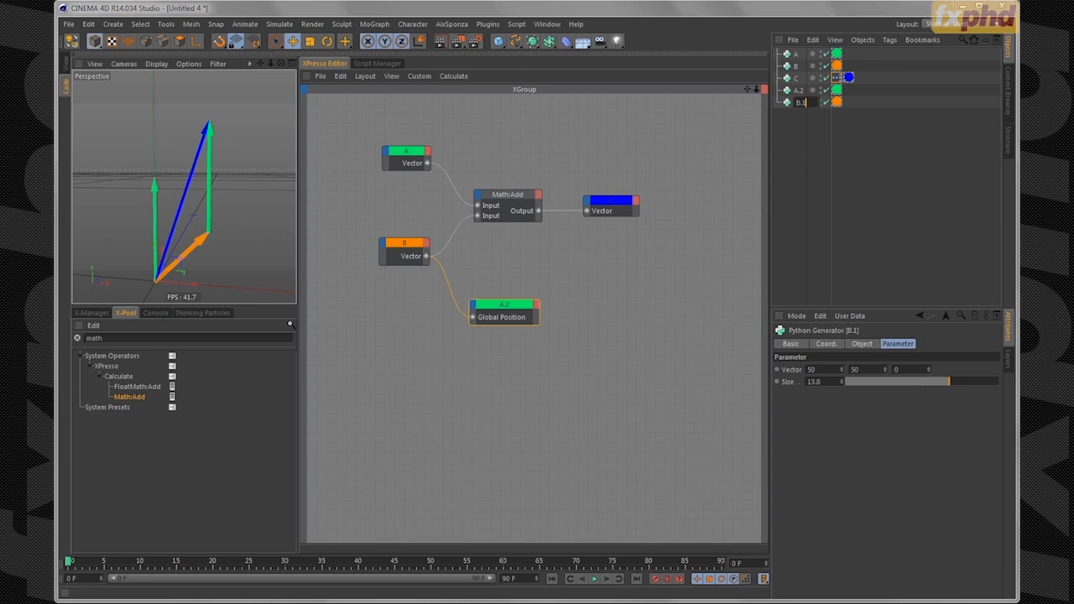
type(".2")
key("Return")
left_click(784, 105)
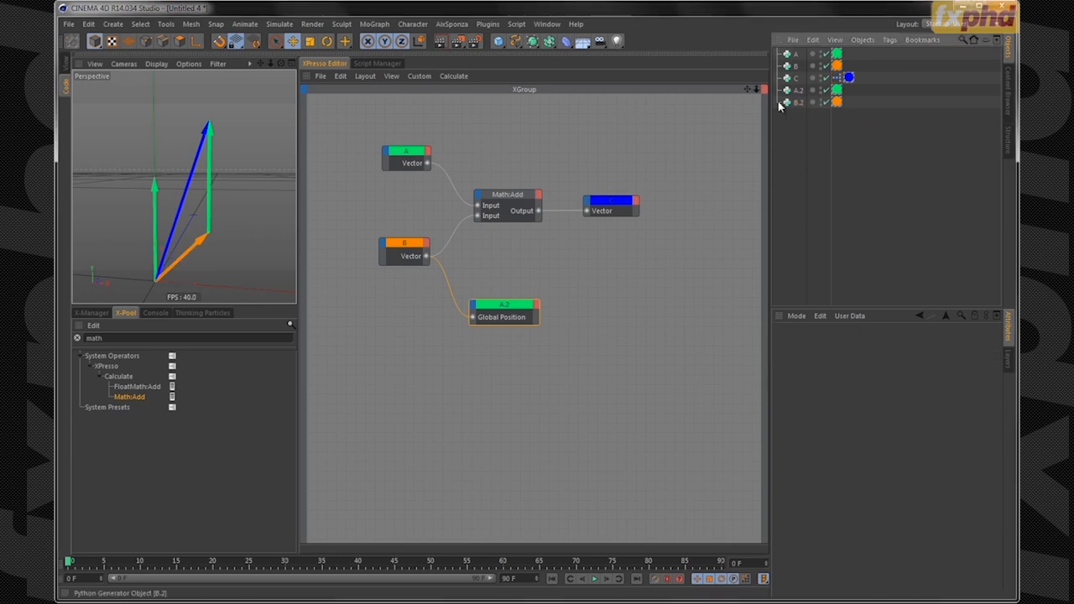
left_click_drag(801, 102, 497, 348)
- Set the B.2 node's title colour to the orange sampled from the B material tag and fit the node beneath A.2
left_click(495, 351)
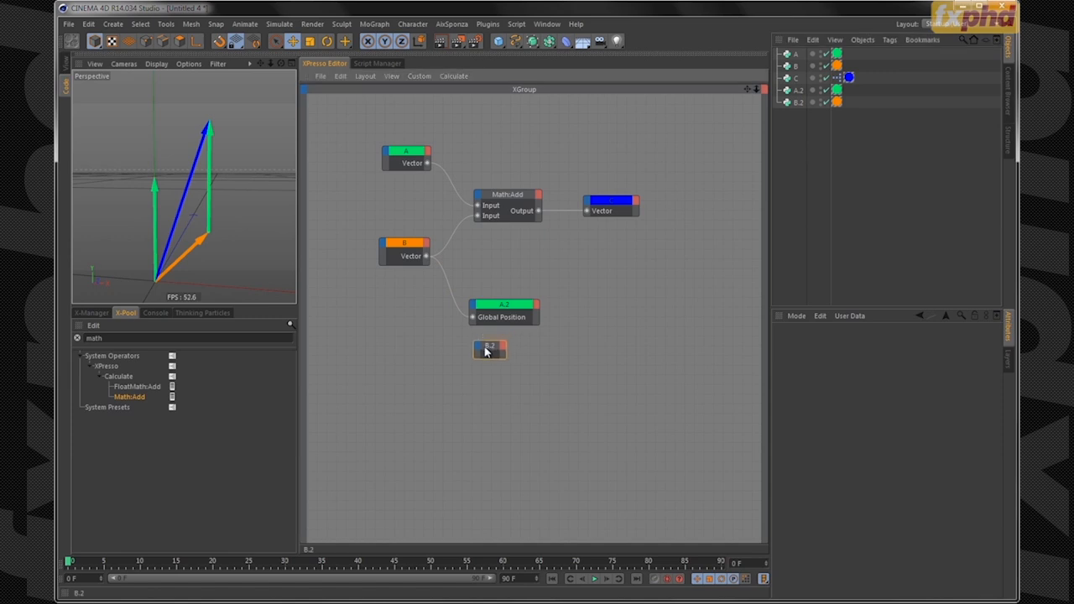
left_click(835, 428)
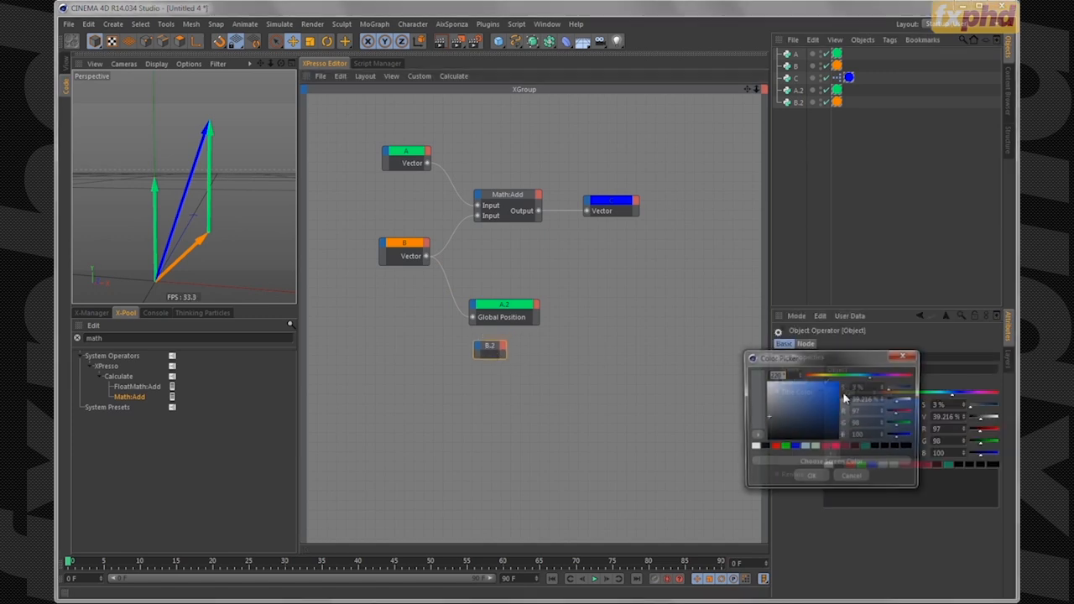
left_click(832, 463)
left_click(837, 60)
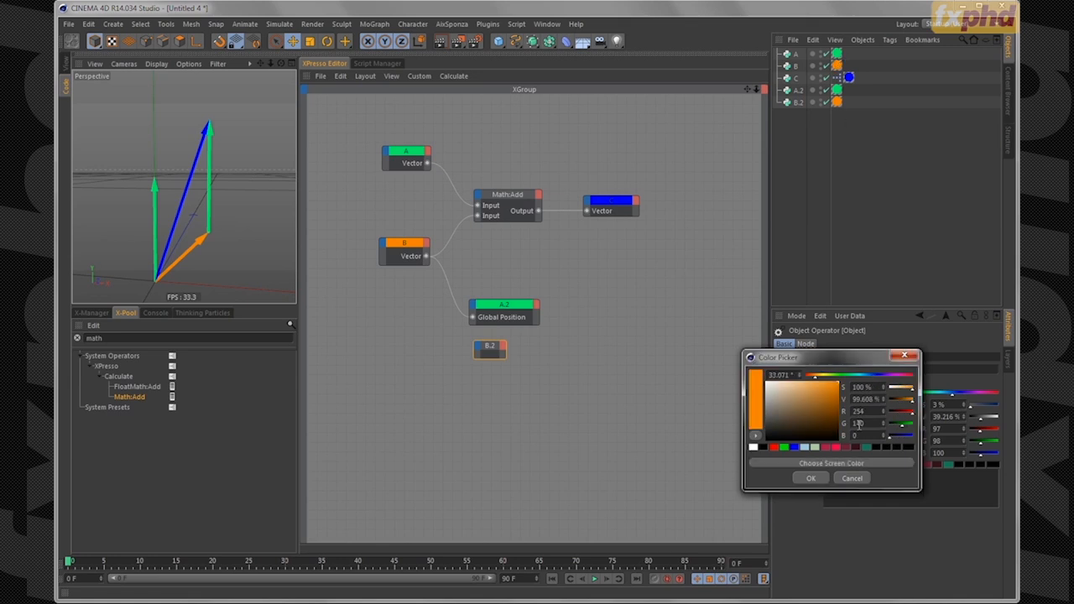
left_click(819, 479)
mouse_move(506, 359)
left_mouse_down()
mouse_move(540, 361)
mouse_move(516, 341)
left_mouse_up()
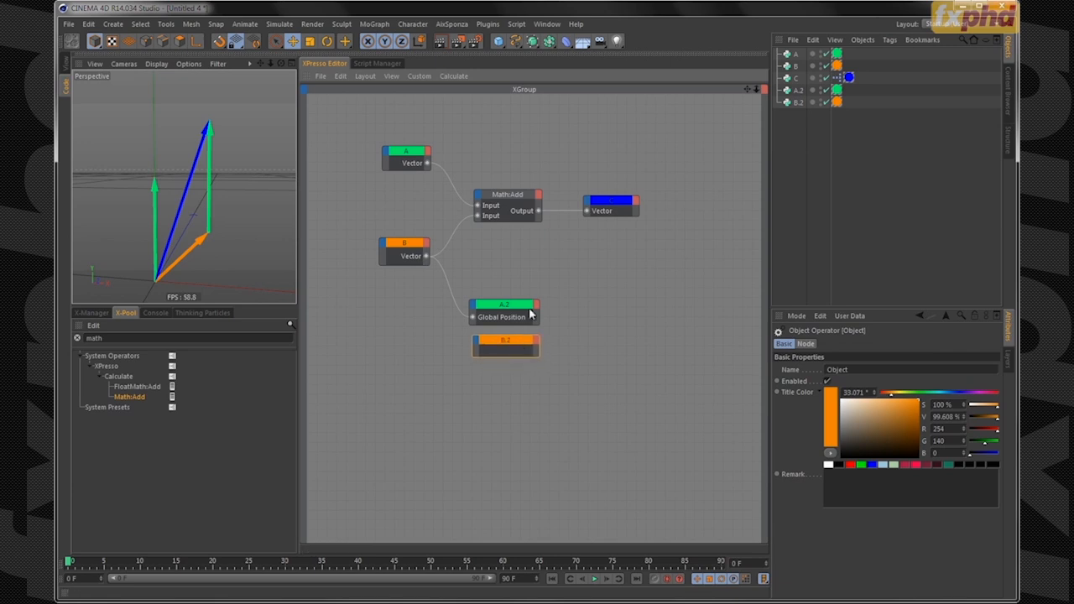
- Add a Global Position input port to node B.2 and connect A's Vector output to it
left_click(476, 347)
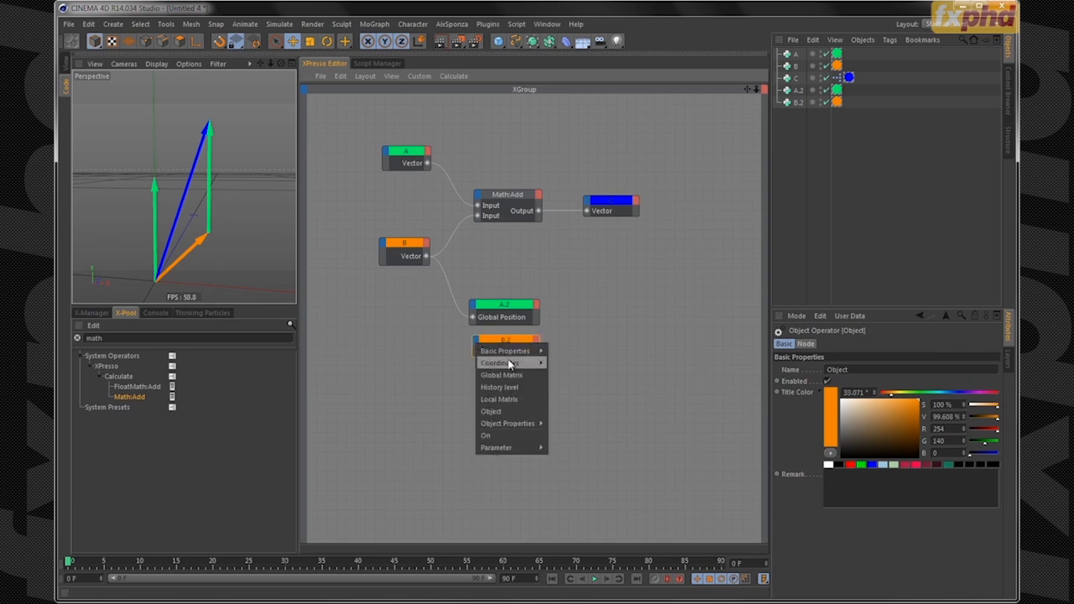
mouse_move(512, 363)
mouse_move(576, 375)
left_click(658, 376)
left_click_drag(428, 163, 476, 351)
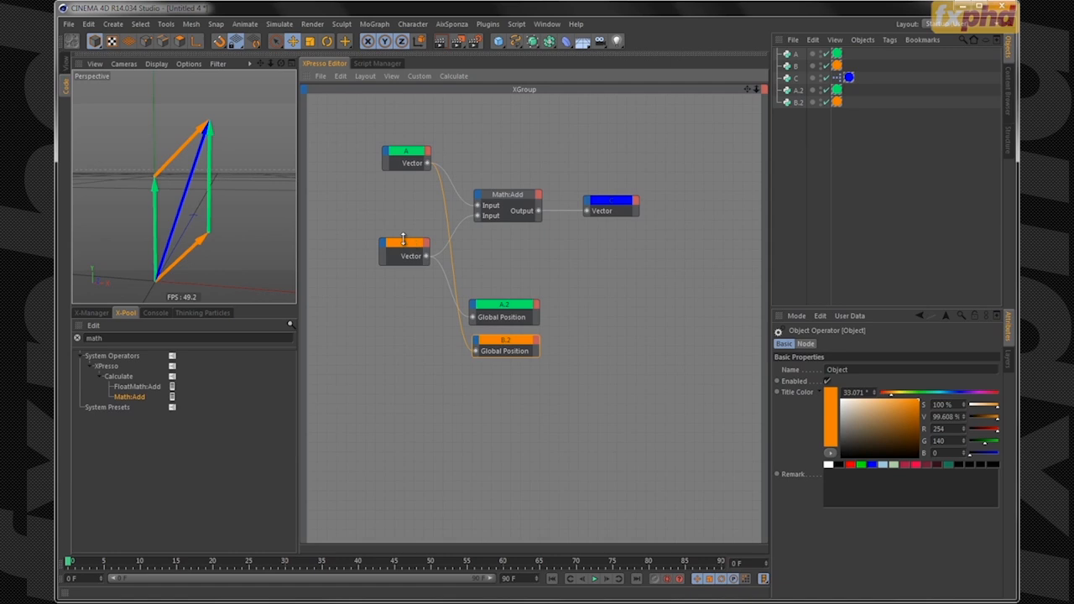
- Select the orange arrows B and B.2 together and set the Y component of their Vector parameter to 300
left_click(66, 65)
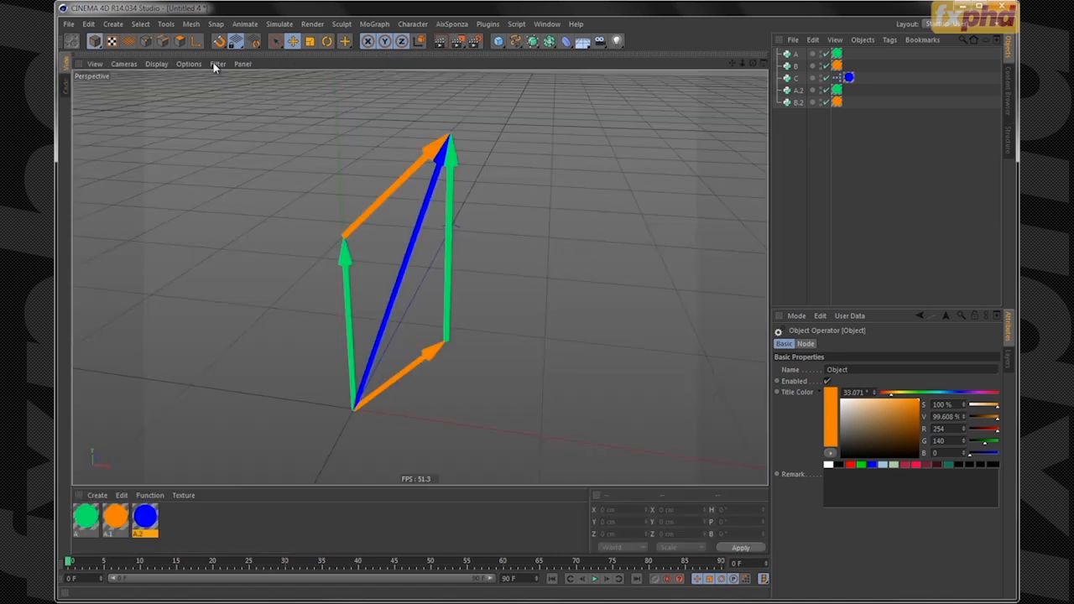
left_click(795, 102)
left_click(797, 66, "ctrl")
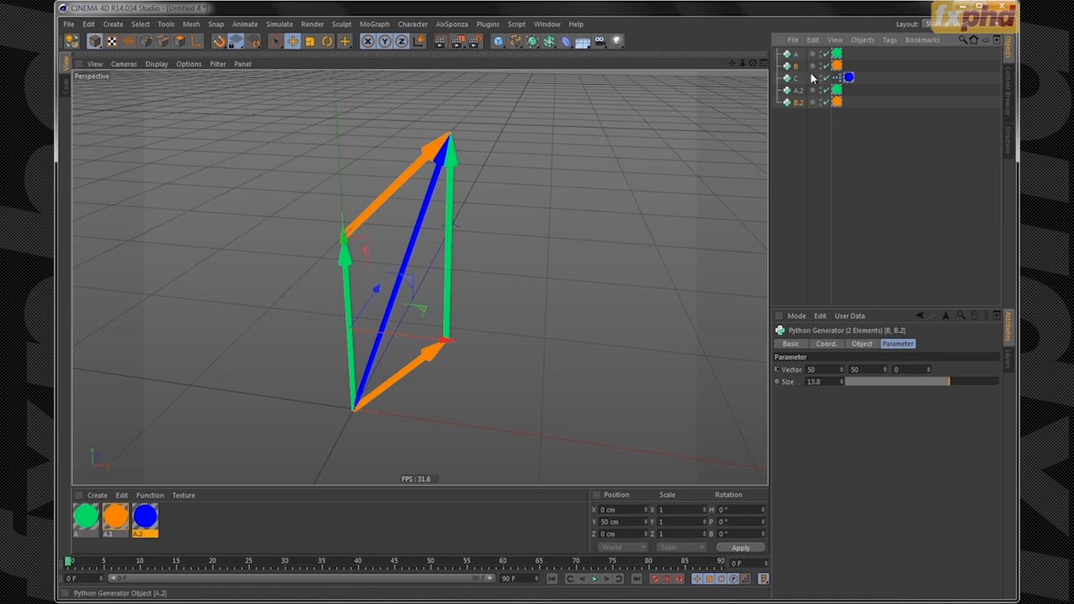
double_click(867, 369)
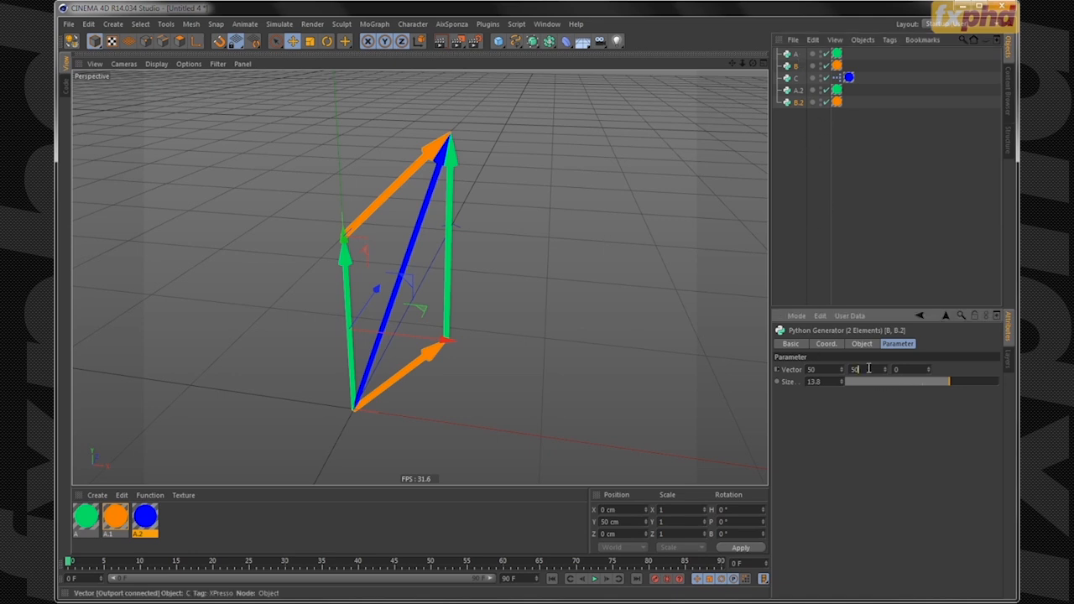
type("300")
key("Return")
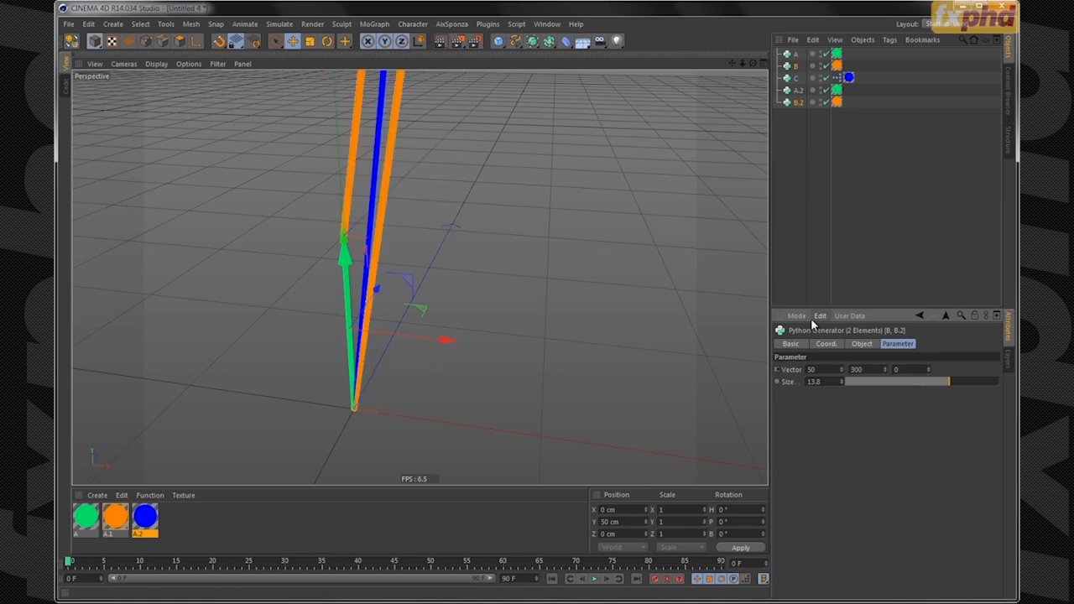
- Set the Vector Y component of B and B.2 to 1 and frame the arrow parallelogram
left_click_drag(441, 327, 433, 350, "alt")
left_click_drag(470, 233, 419, 276, "alt")
left_click_drag(868, 370, 775, 328)
type("1")
key("Return")
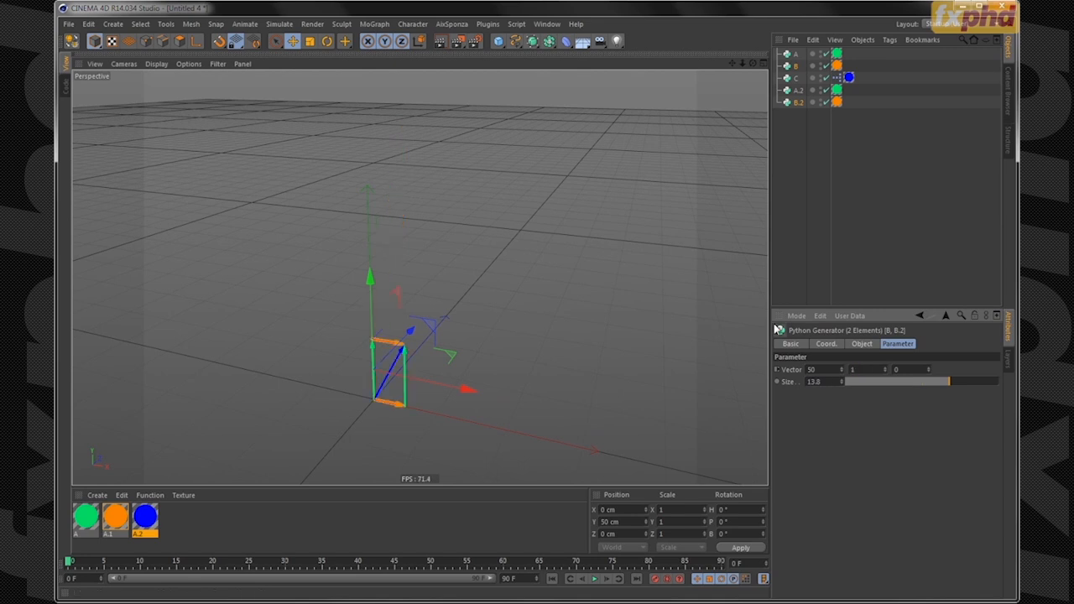
left_click_drag(448, 349, 441, 293, "alt")
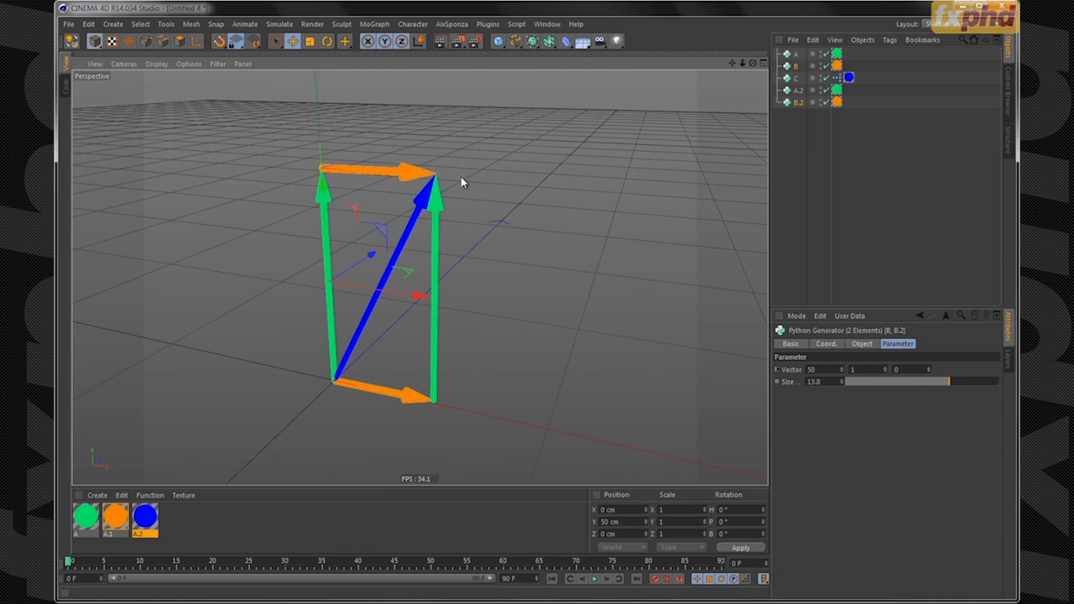
- Switch to the open VectorViz03.c4d document and clear its object selection
left_click(549, 26)
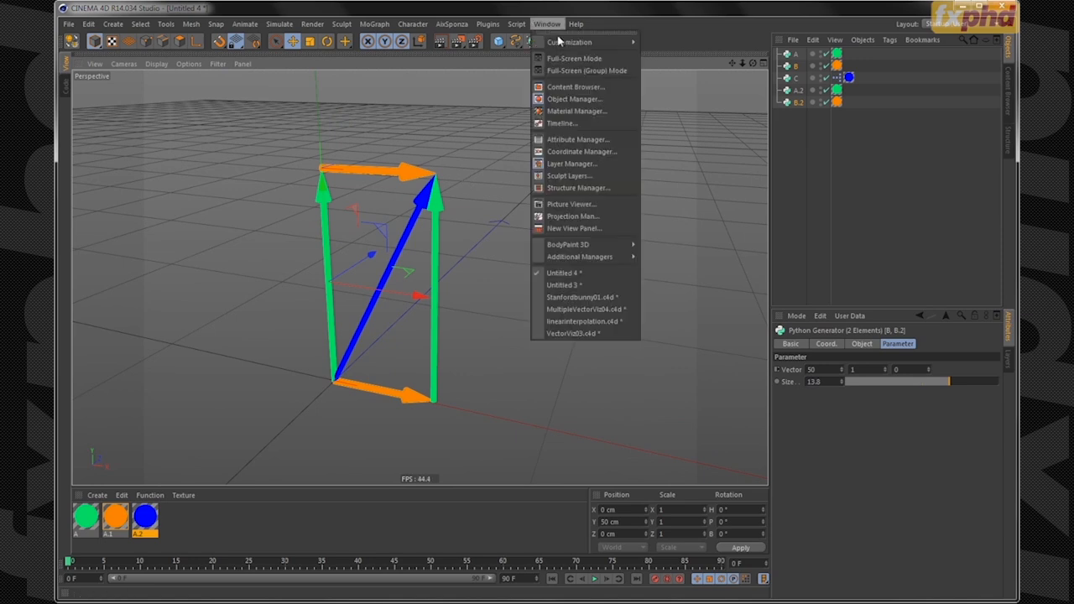
left_click(579, 333)
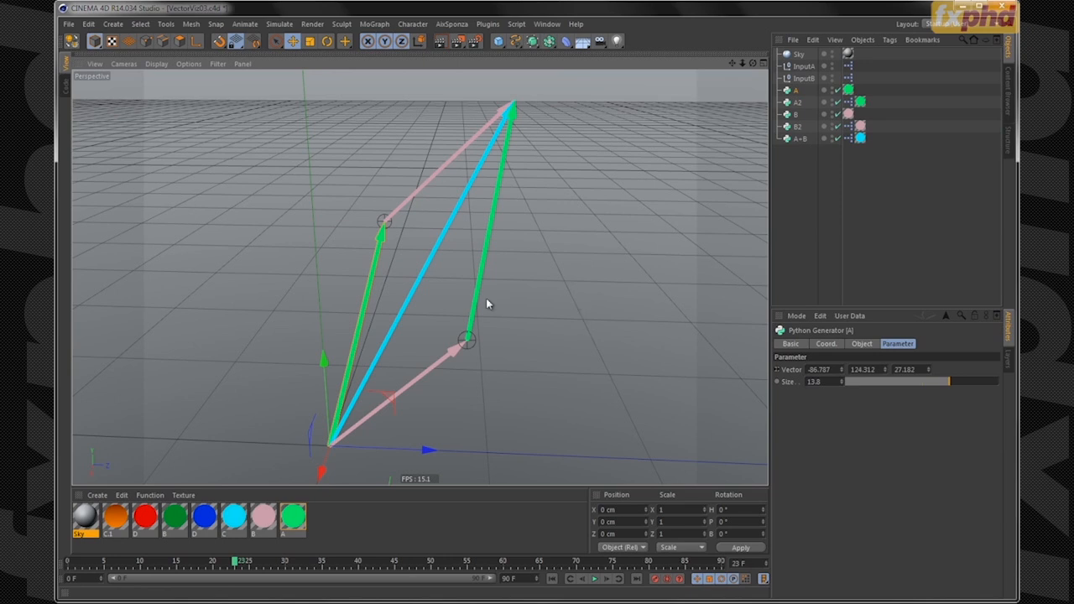
left_click(810, 222)
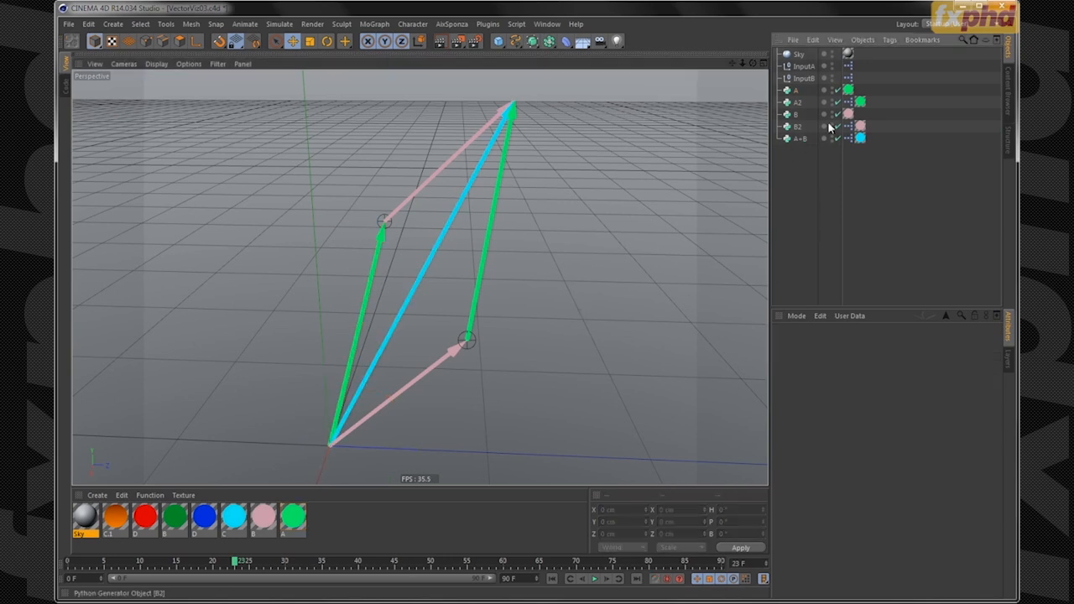
- Examine InputB's XPresso graph, where its Global Position feeds B's Vector, and check generator B's parameters
left_click(803, 78)
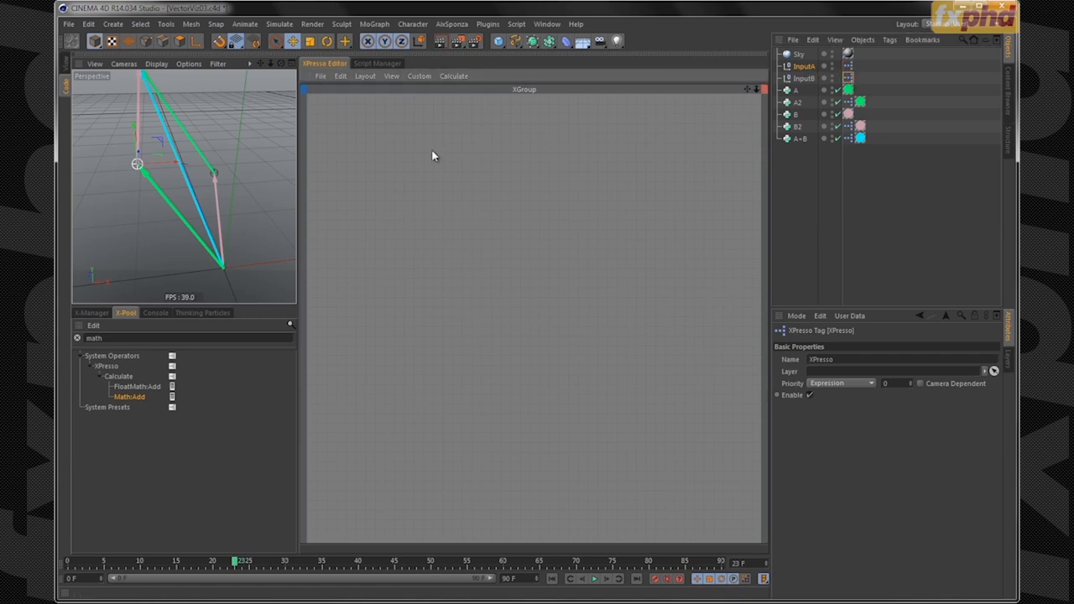
left_click(391, 76)
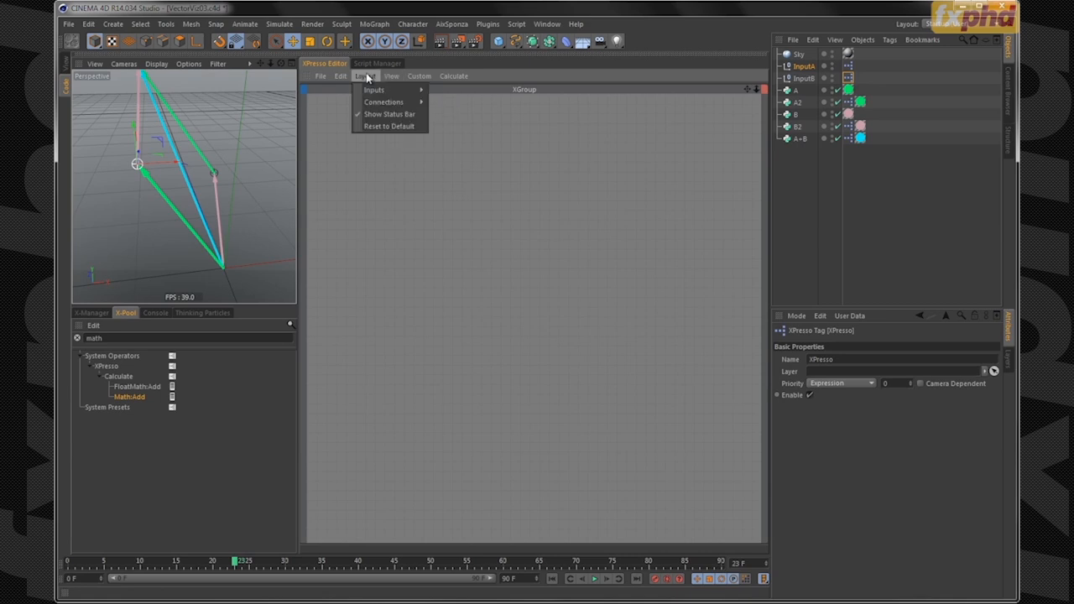
left_click(401, 103)
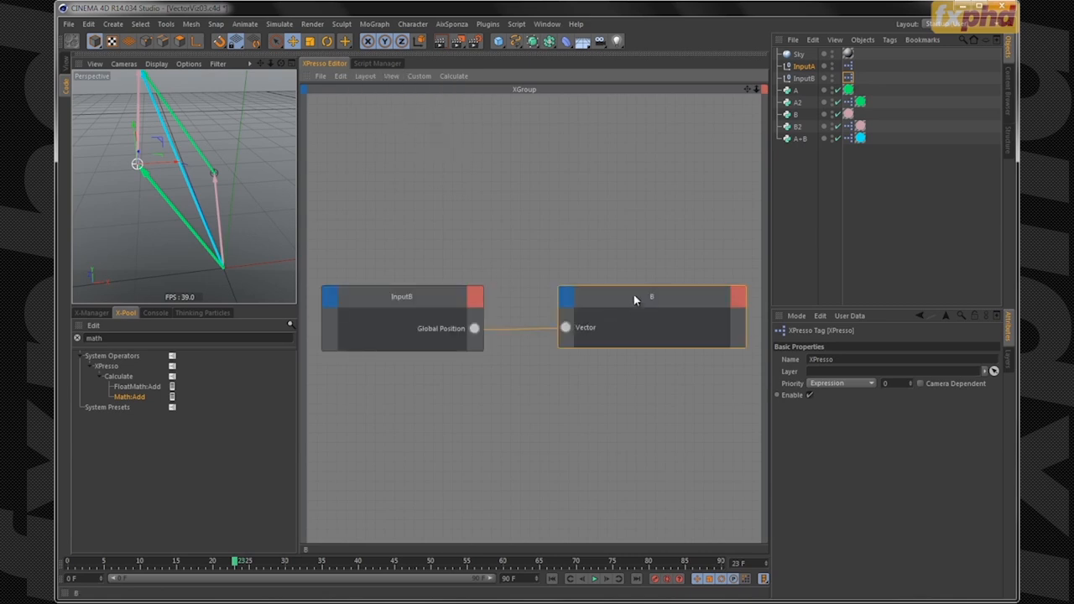
left_click(572, 262)
right_click_drag(576, 258, 286, 560, "alt")
middle_click_drag(563, 280, 540, 204, "alt")
right_click_drag(514, 218, 433, 239, "alt")
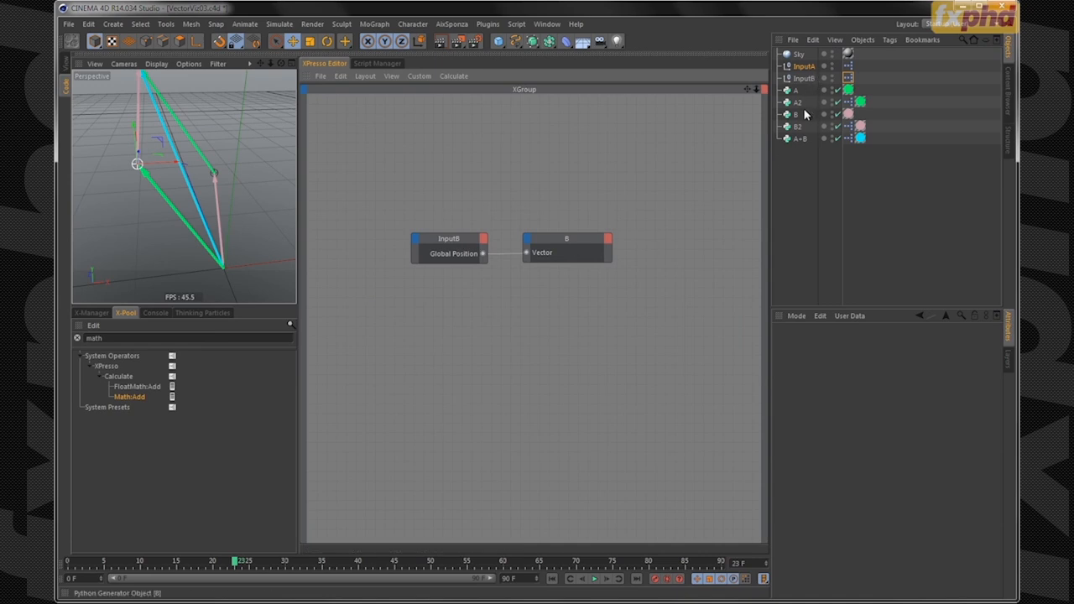
left_click(802, 66)
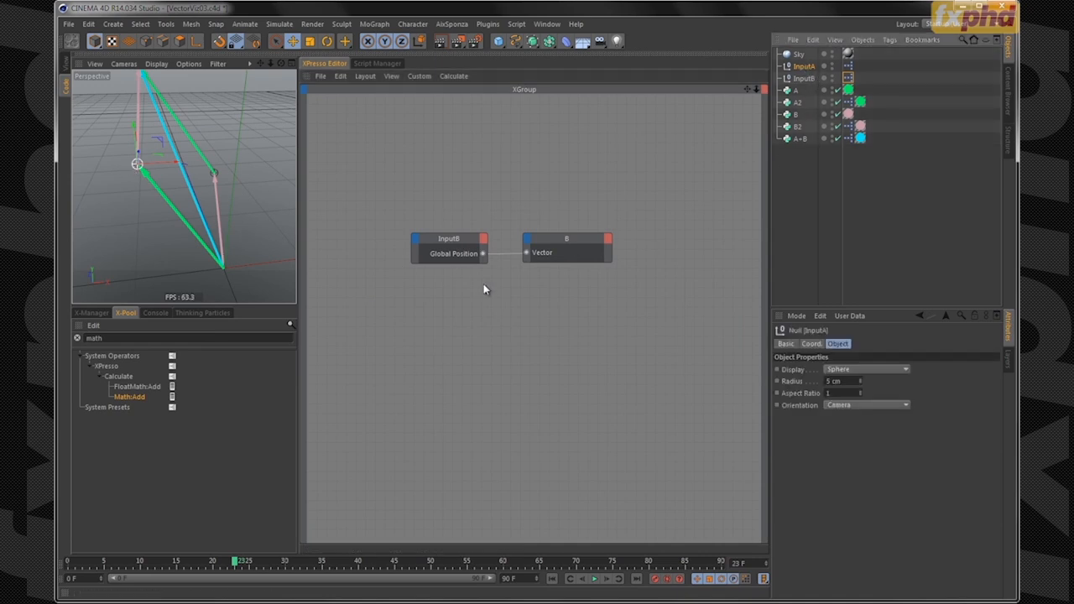
mouse_move(566, 248)
left_mouse_down()
mouse_move(595, 250)
mouse_move(567, 250)
left_mouse_up()
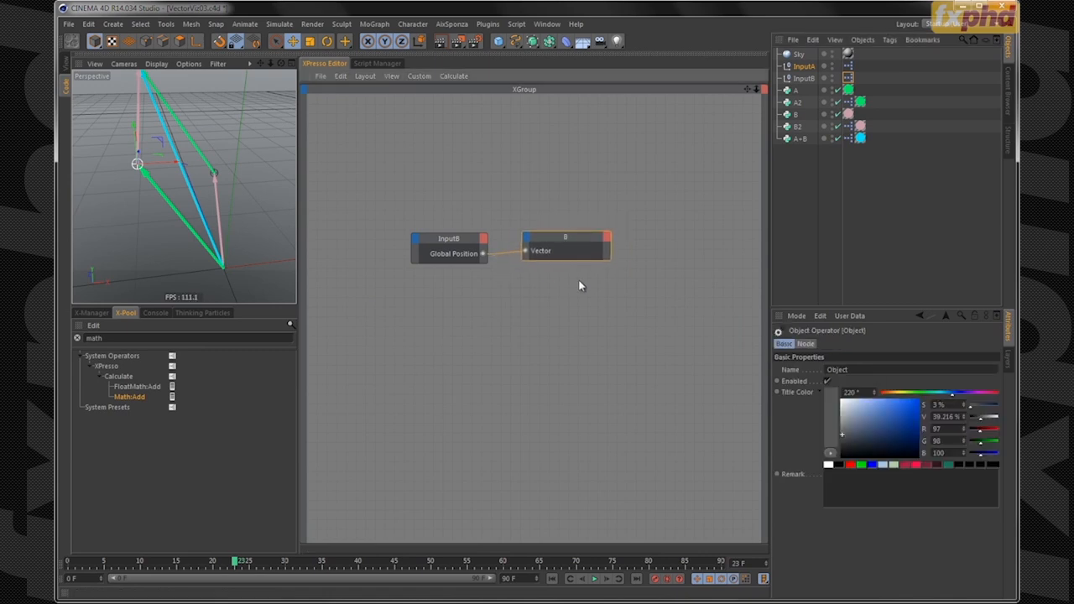
left_click(796, 114)
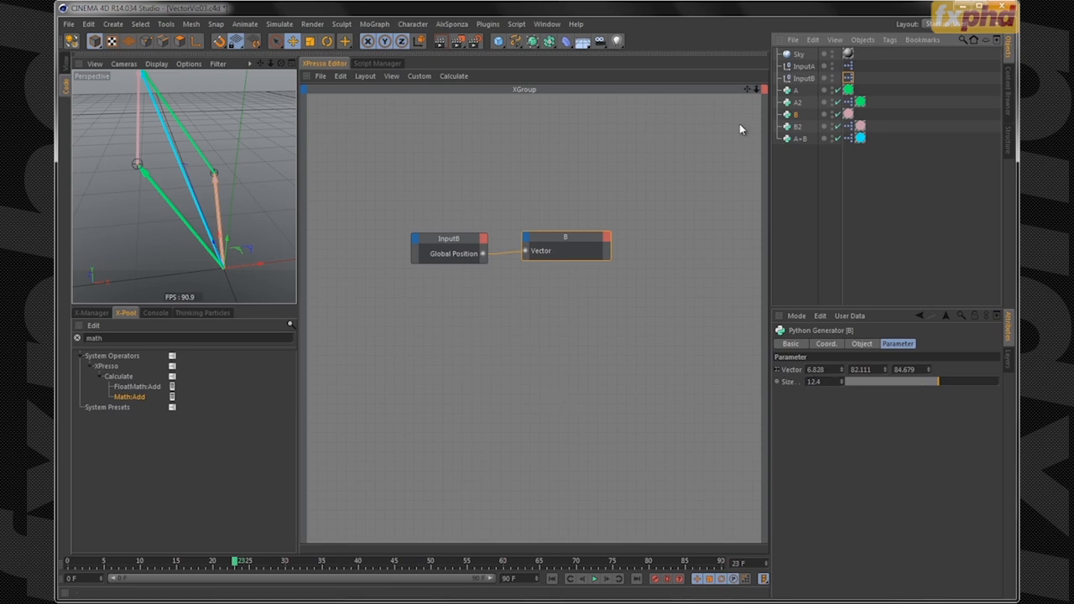
- Move the InputA null to about X 47 cm and Z -71 cm in the perspective view
left_click(65, 64)
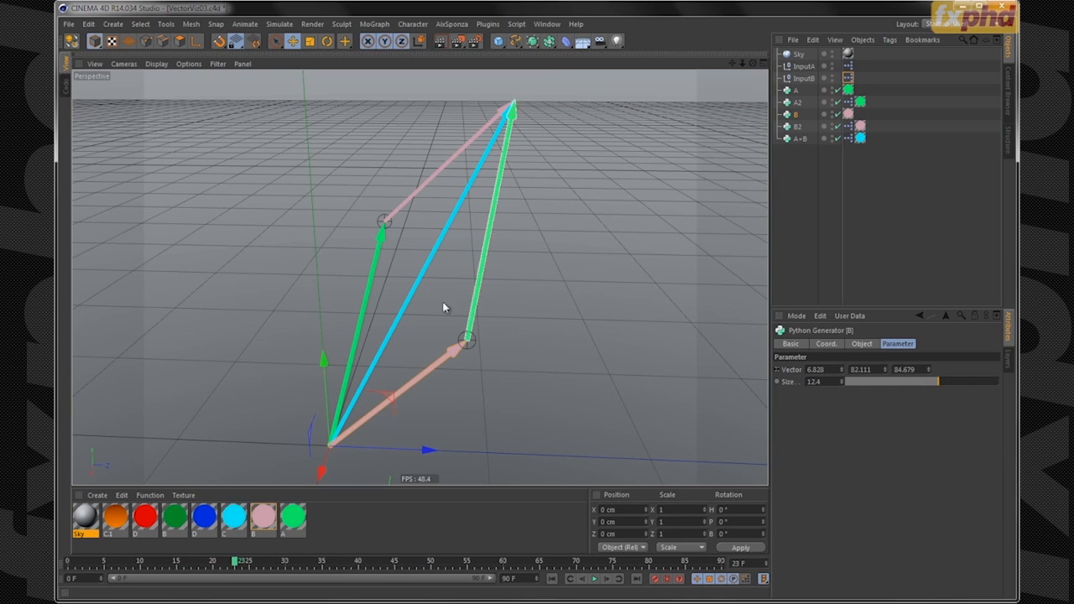
left_click(379, 219)
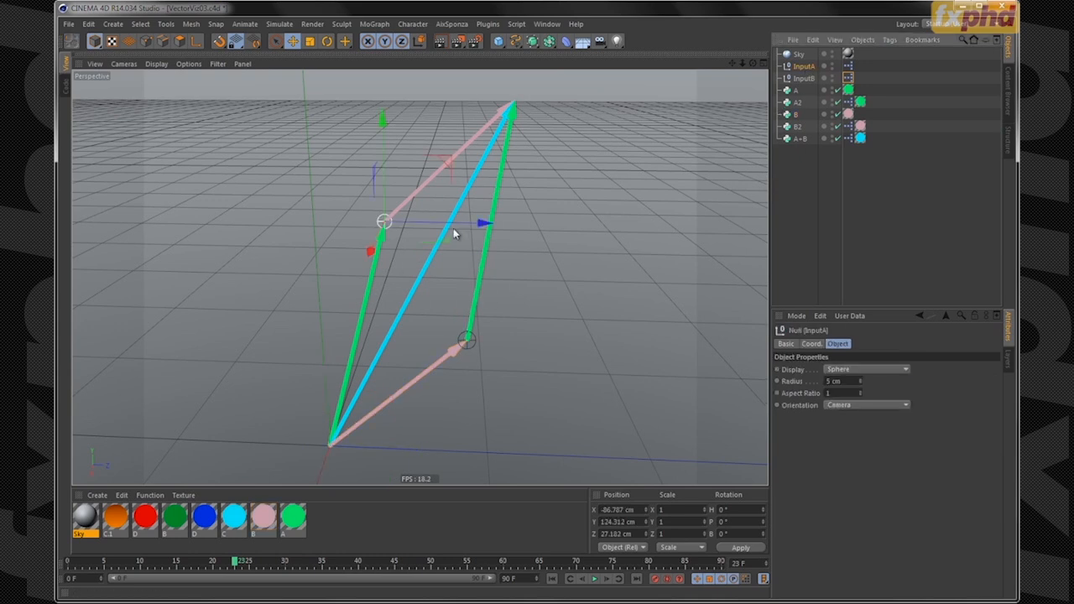
left_click_drag(484, 224, 390, 293)
scroll(390, 294, "down", 3)
left_click_drag(388, 339, 349, 349, "alt")
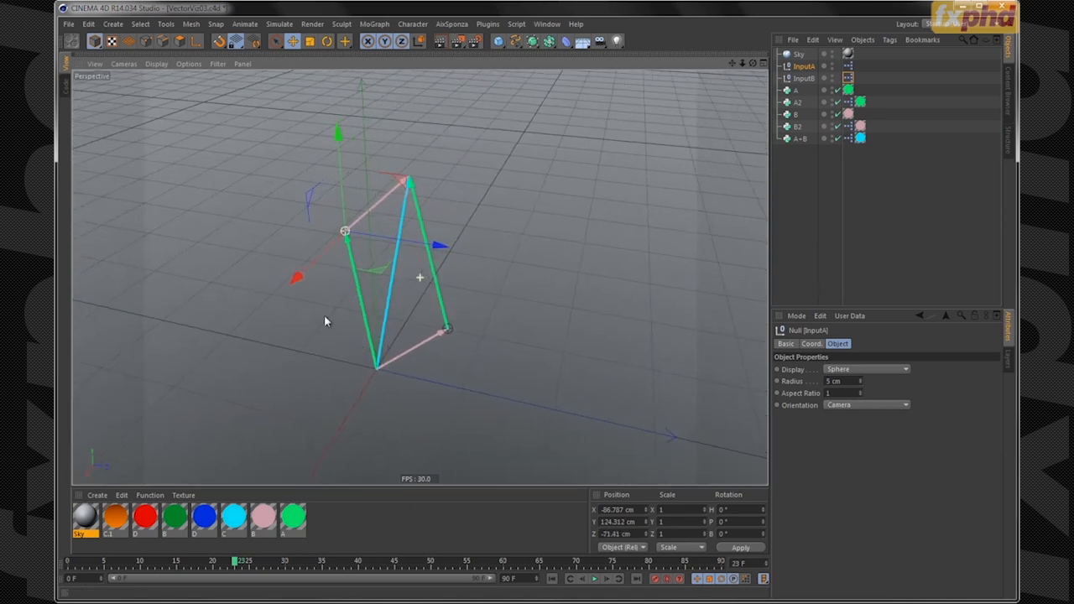
left_click_drag(295, 282, 230, 353)
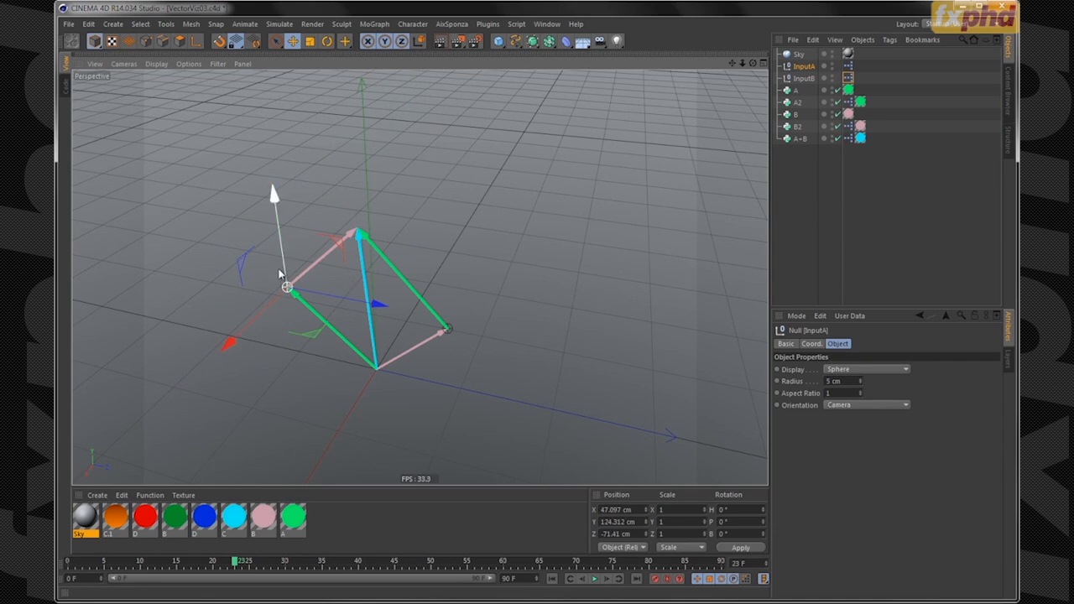
- Check the Vector parameter of arrow A and shift the InputA null slightly back along its X axis
left_click(794, 90)
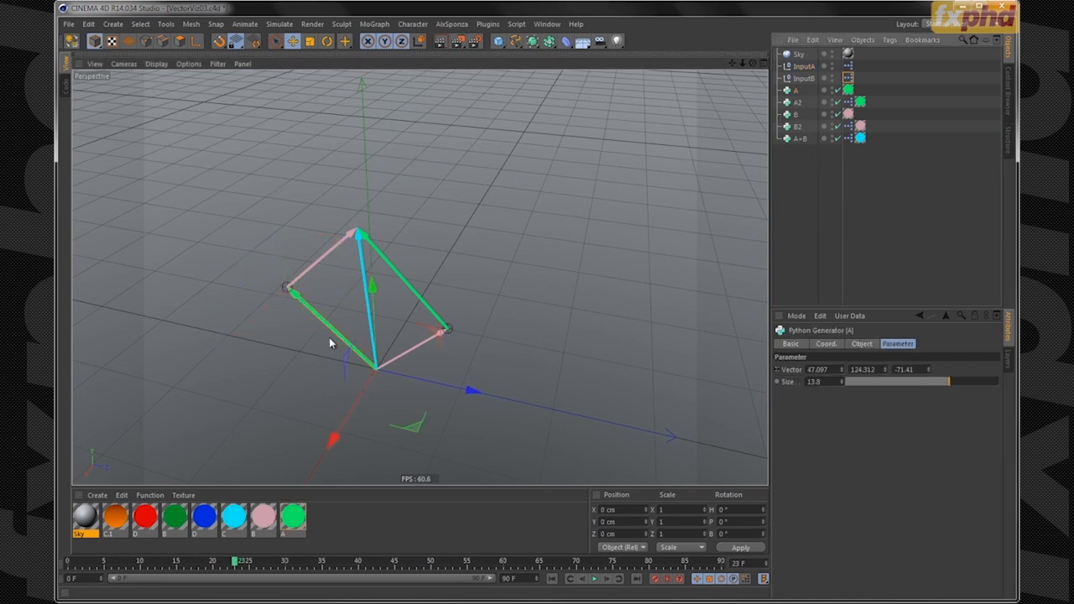
left_click(287, 288)
mouse_move(233, 332)
left_mouse_down()
mouse_move(311, 265)
mouse_move(237, 335)
left_mouse_up()
- Inspect the Math:Add node's properties in the A+B XPresso graph, plus the Vector parameter of the A+B arrow
double_click(849, 138)
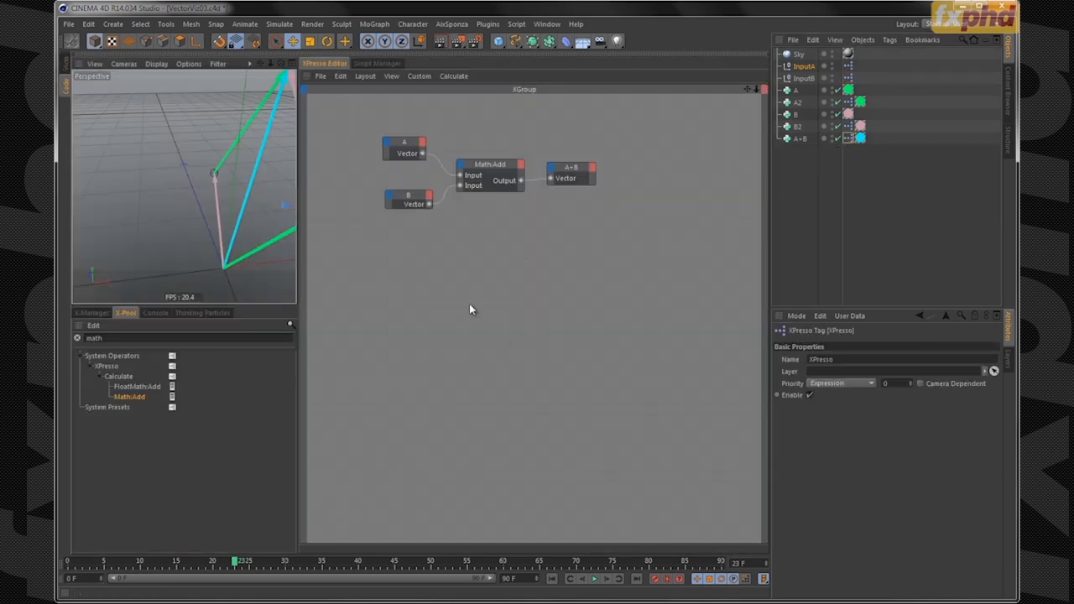
left_click(486, 178)
left_click(805, 344)
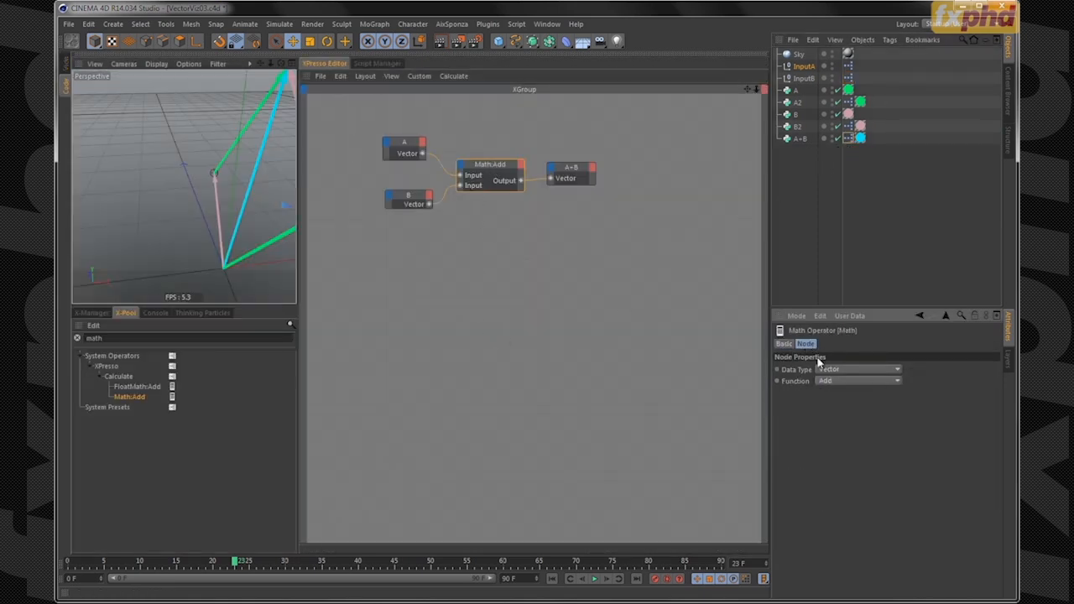
left_click(64, 51)
left_click(804, 139)
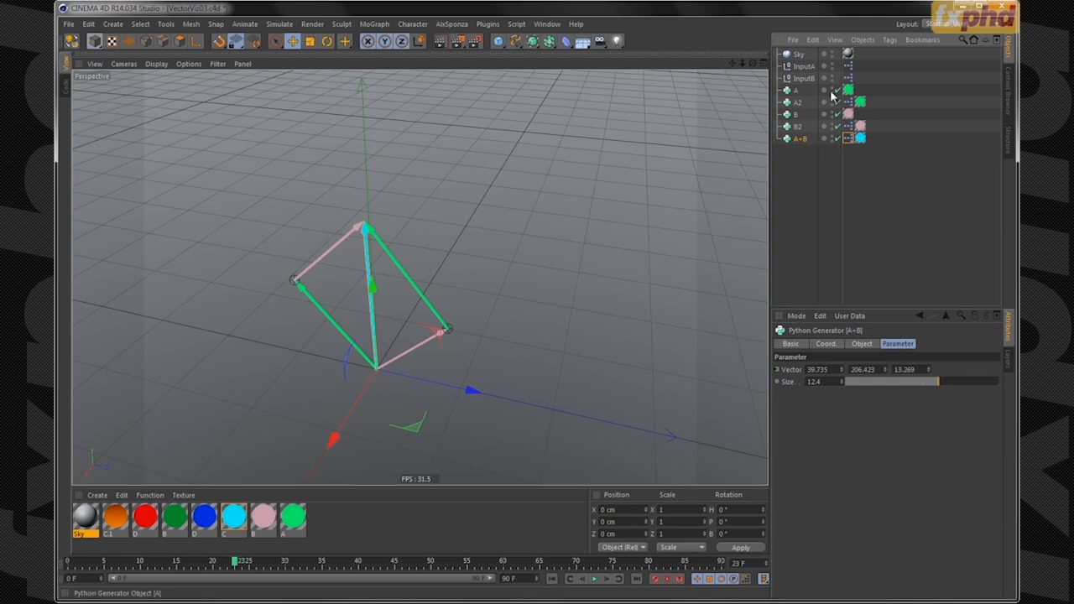
- Move InputA farther along negative Z and InputB farther along positive Z to widen the arrow parallelogram
left_click(803, 67)
left_click_drag(384, 295, 344, 287)
left_click(803, 78)
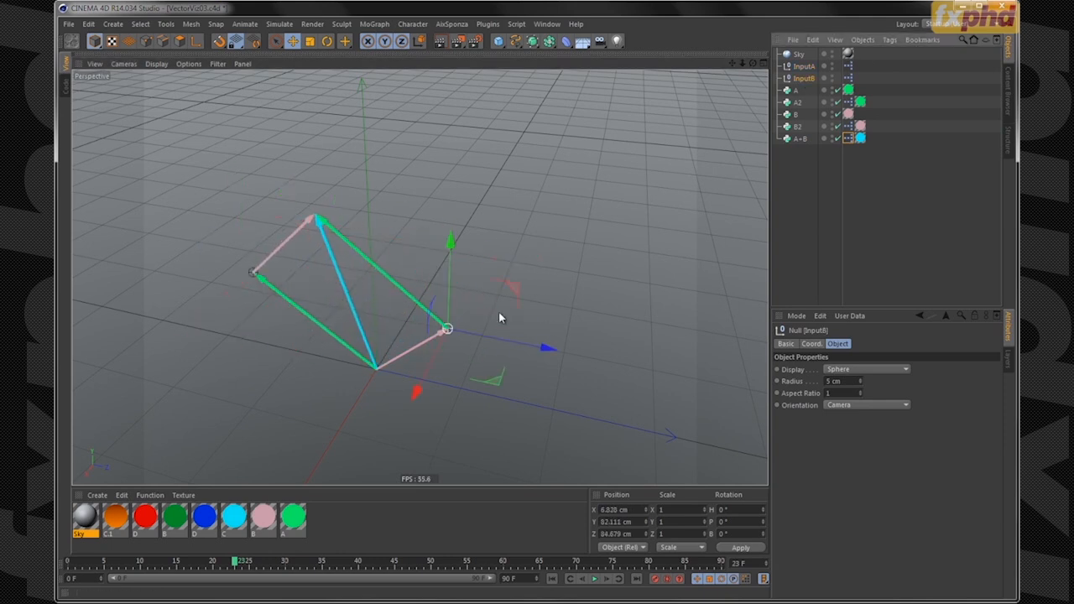
left_click_drag(547, 353, 646, 367)
left_click_drag(384, 335, 432, 312, "alt")
left_click_drag(625, 338, 675, 346)
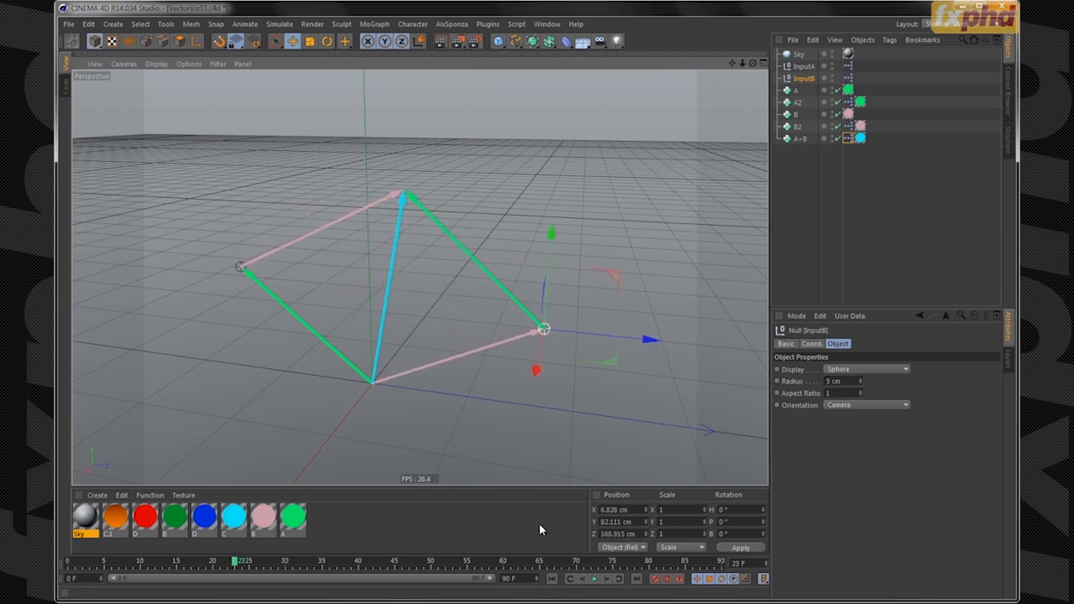
- Switch to the Photoshop canvas and handwrite the blue heading VECTOR SUBTRACTION below the row of solids
mouse_move(499, 601)
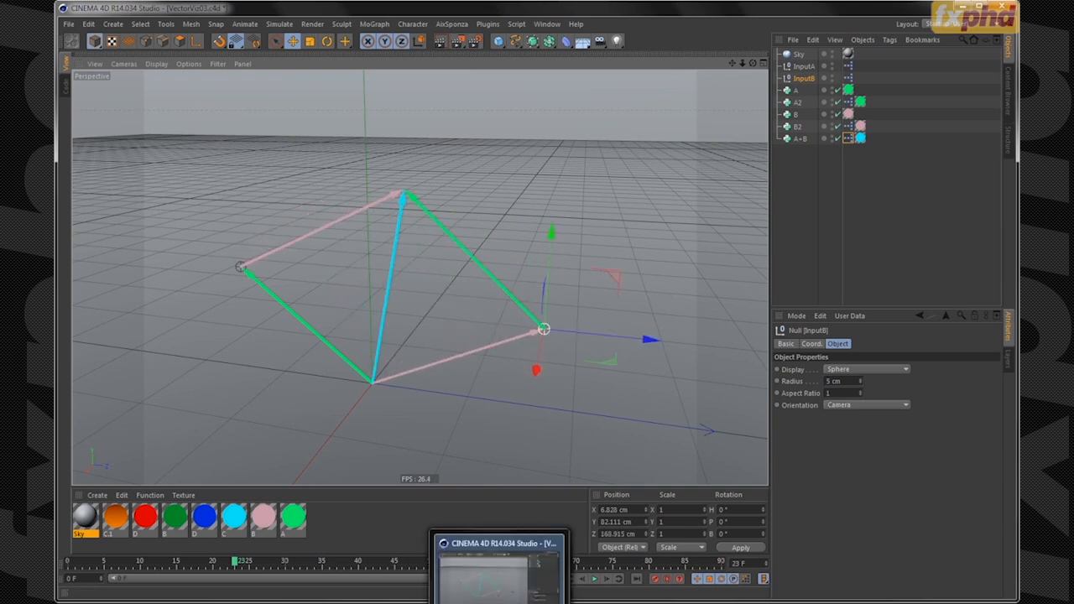
left_click(713, 385)
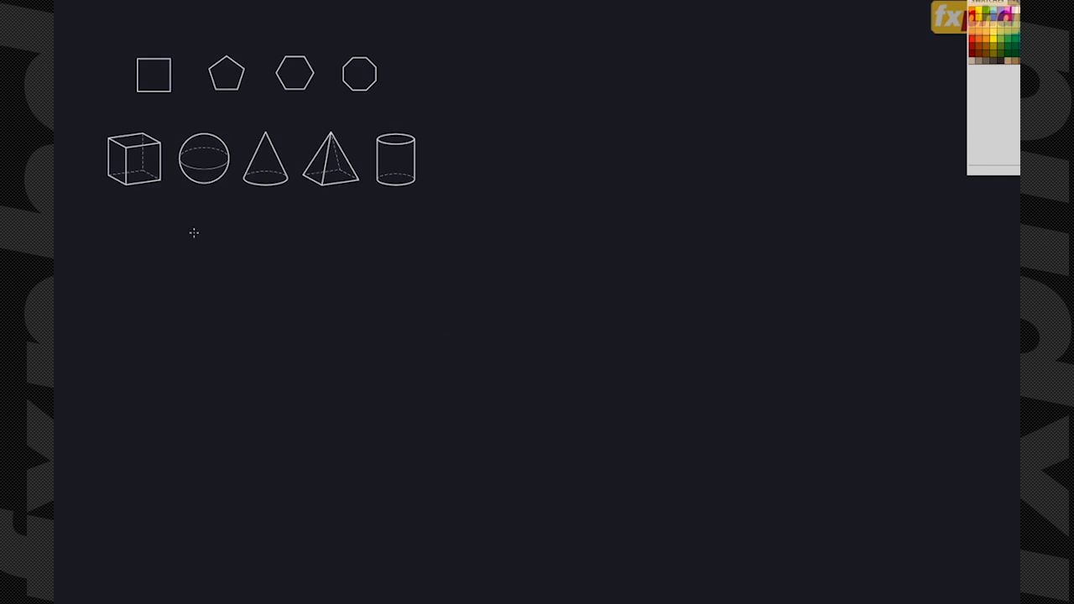
mouse_move(447, 199)
left_mouse_down()
mouse_move(453, 224)
mouse_move(459, 196)
left_mouse_up()
mouse_move(462, 203)
left_mouse_down()
mouse_move(461, 224)
mouse_move(476, 223)
mouse_move(474, 201)
left_mouse_up()
mouse_move(463, 214)
left_mouse_down()
mouse_move(495, 223)
mouse_move(517, 205)
left_mouse_up()
left_click_drag(509, 205, 510, 226)
left_click_drag(527, 205, 537, 227)
mouse_move(537, 205)
left_mouse_down()
mouse_move(552, 225)
mouse_move(640, 203)
mouse_move(713, 219)
mouse_move(732, 210)
mouse_move(710, 211)
left_mouse_up()
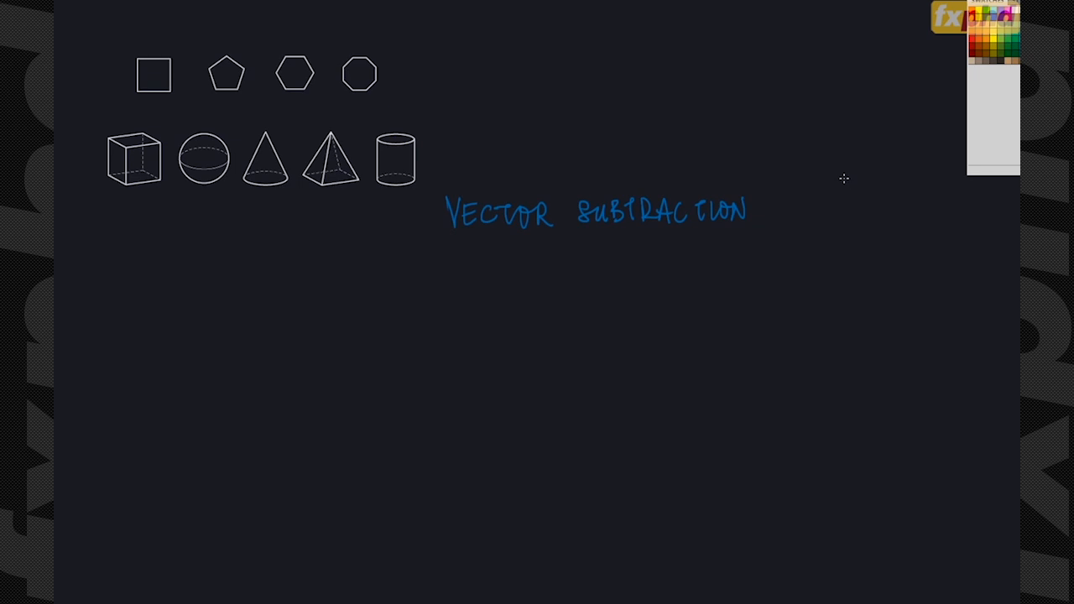
- Handwrite the equation a − b = c with vector arrows, and the example (3,2) − (4,1) = with an opening bracket beneath
mouse_move(181, 303)
left_mouse_down()
mouse_move(173, 300)
mouse_move(193, 292)
mouse_move(245, 305)
mouse_move(254, 274)
mouse_move(289, 295)
left_mouse_up()
mouse_move(320, 285)
left_mouse_down()
mouse_move(321, 298)
mouse_move(322, 271)
left_mouse_up()
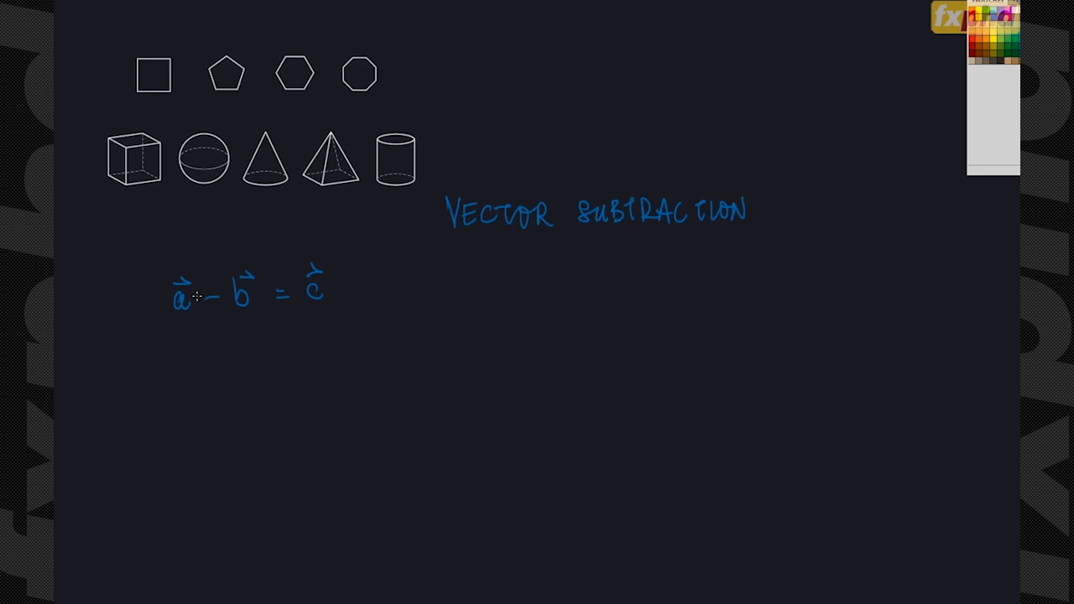
mouse_move(128, 348)
left_mouse_down()
mouse_move(125, 375)
mouse_move(176, 365)
mouse_move(182, 374)
mouse_move(223, 358)
mouse_move(241, 371)
mouse_move(266, 365)
left_mouse_up()
mouse_move(279, 358)
left_mouse_down()
mouse_move(277, 369)
mouse_move(311, 373)
mouse_move(349, 351)
left_mouse_up()
left_click_drag(340, 358, 388, 371)
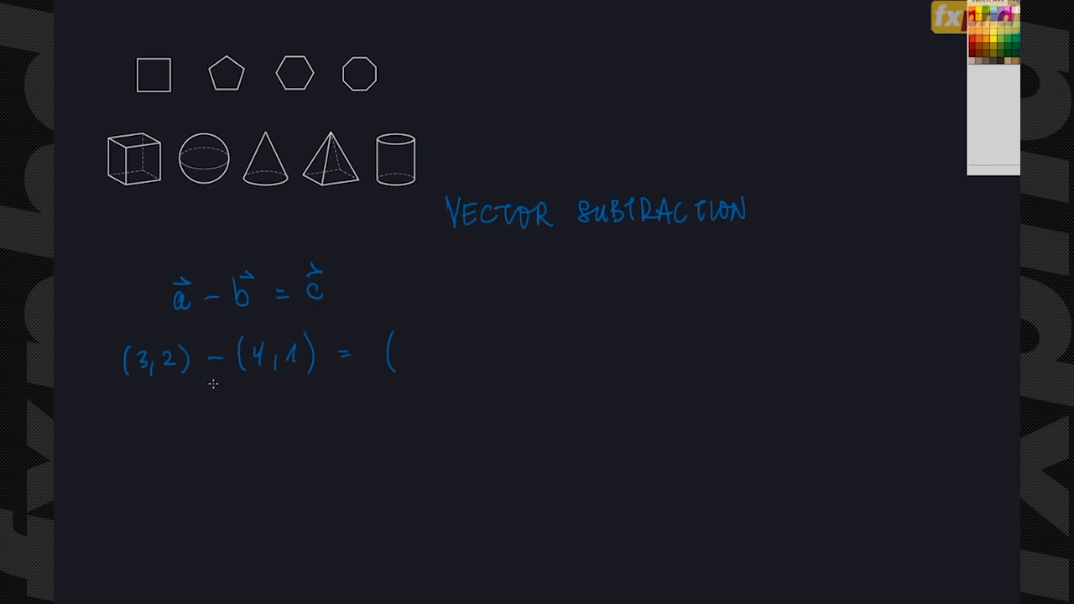
- Write the result (-1, 1) after the equals sign and draw a curved arrow from vector c to it
mouse_move(401, 356)
left_mouse_down()
mouse_move(444, 369)
mouse_move(462, 362)
left_mouse_up()
left_click_drag(478, 324, 479, 370)
left_click_drag(344, 307, 422, 330)
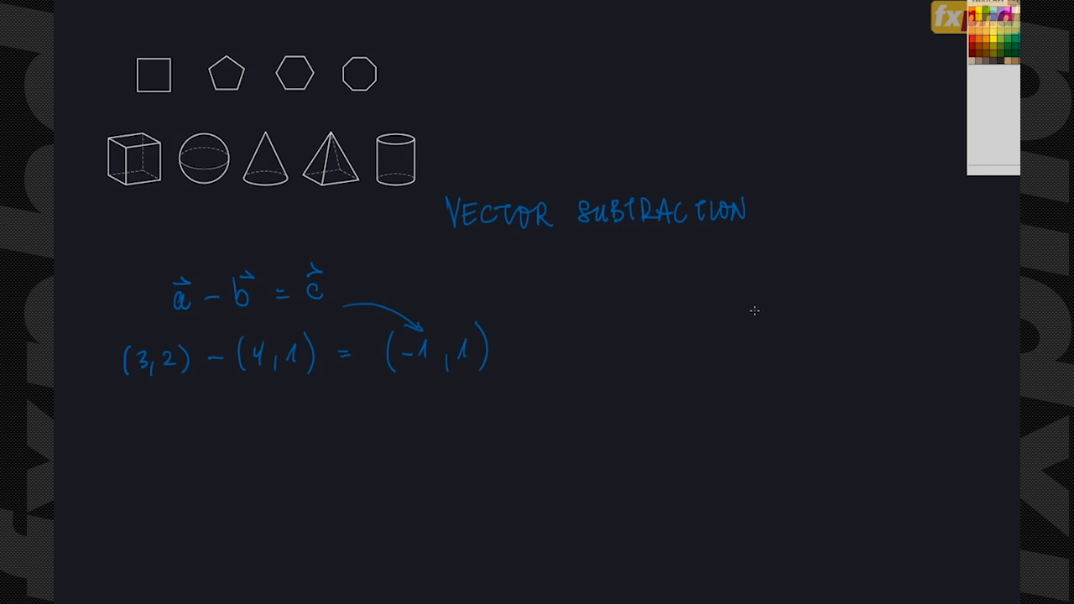
- Clear the handwritten heading and equations from the canvas, leaving the white shapes
key("shift+F5")
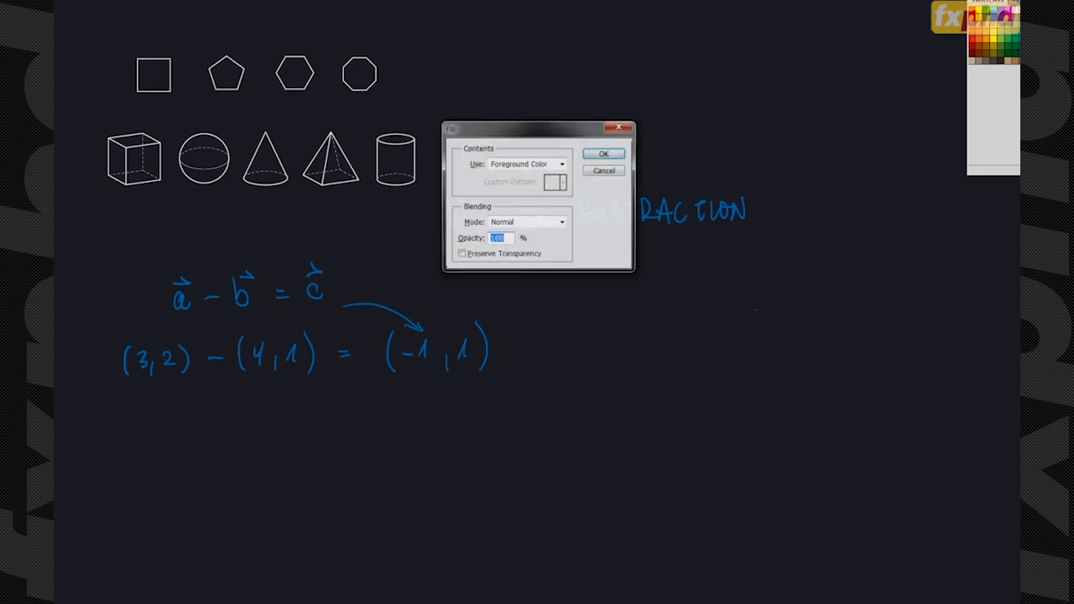
left_click(605, 172)
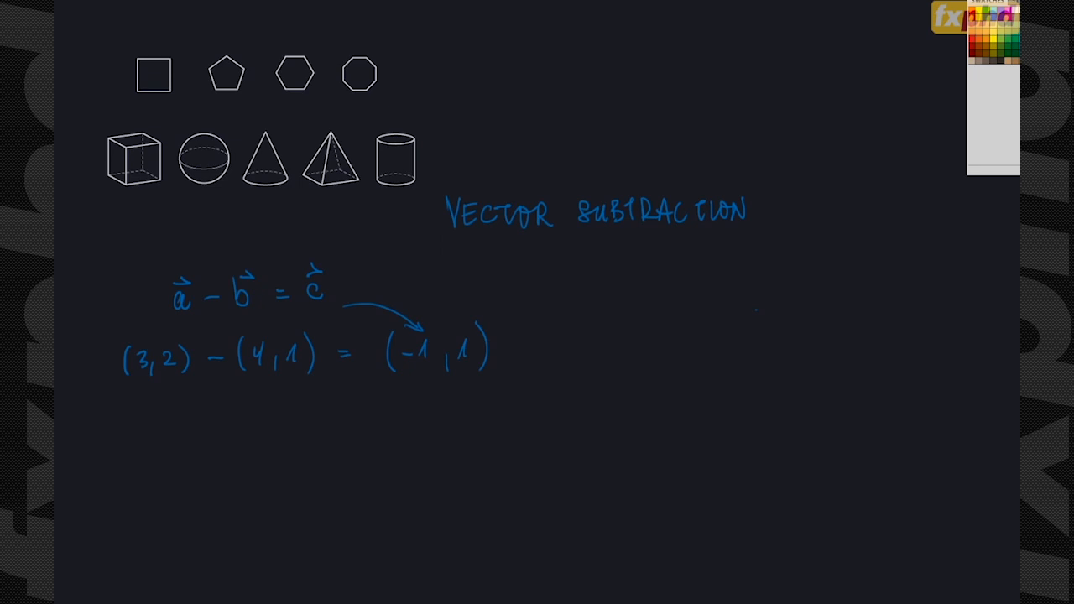
key("ctrl+BackSpace")
- Draw a straight vertical axis and a straight horizontal axis crossing near its lower end, with arrowheads at their positive ends
left_click_drag(204, 225, 215, 556, "shift")
mouse_move(278, 516)
left_mouse_down("shift")
mouse_move(618, 505)
mouse_move(657, 537)
left_mouse_up("shift")
left_click_drag(205, 222, 198, 233)
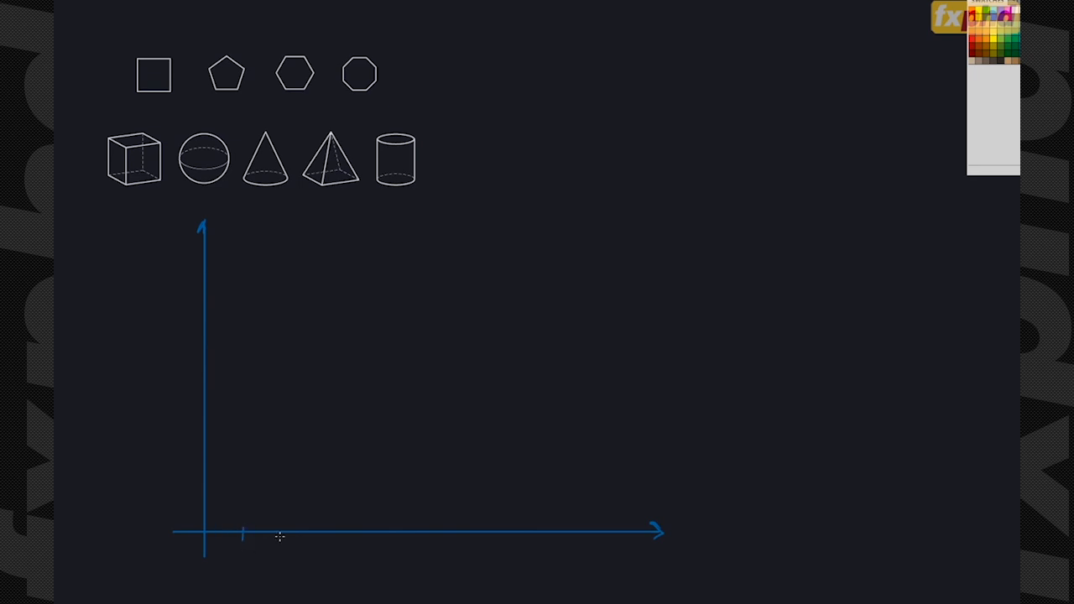
- Mark three units on the horizontal axis and one on the vertical, and draw blue vector a from the origin to (3,1)
mouse_move(286, 528)
left_mouse_down()
mouse_move(286, 536)
mouse_move(339, 539)
left_mouse_up()
left_click_drag(198, 488, 211, 488)
mouse_move(205, 529)
left_mouse_down()
mouse_move(338, 476)
mouse_move(300, 515)
mouse_move(308, 498)
left_mouse_up()
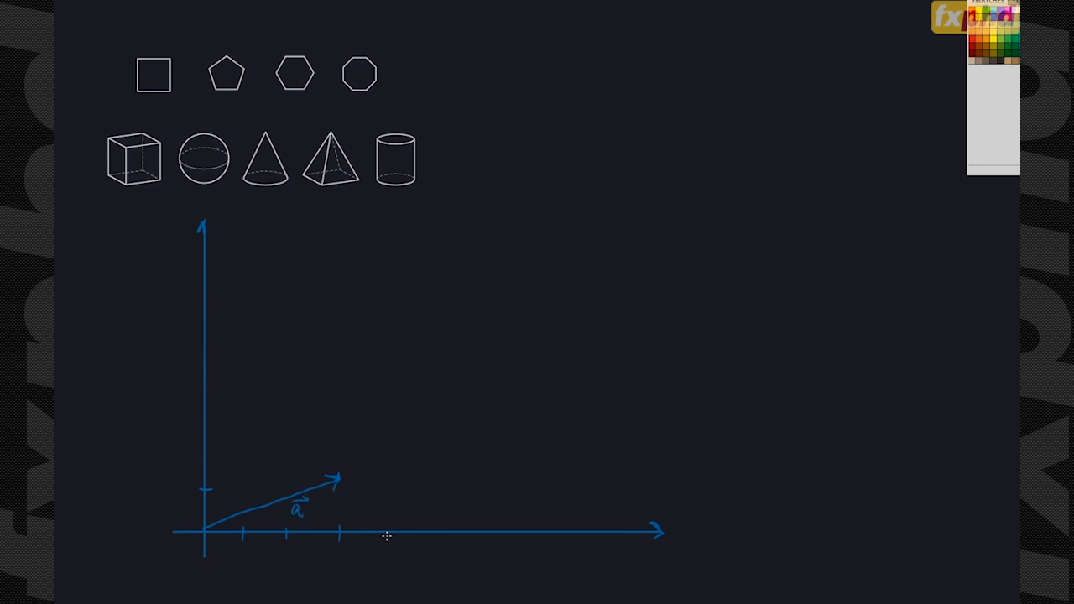
- Extend the axis marks in magenta to four across and three up, and draw labelled vector b from the origin to (4,3)
left_click_drag(200, 395, 215, 395)
left_click(394, 383)
mouse_move(239, 504)
left_mouse_down()
mouse_move(395, 383)
mouse_move(392, 393)
left_mouse_up()
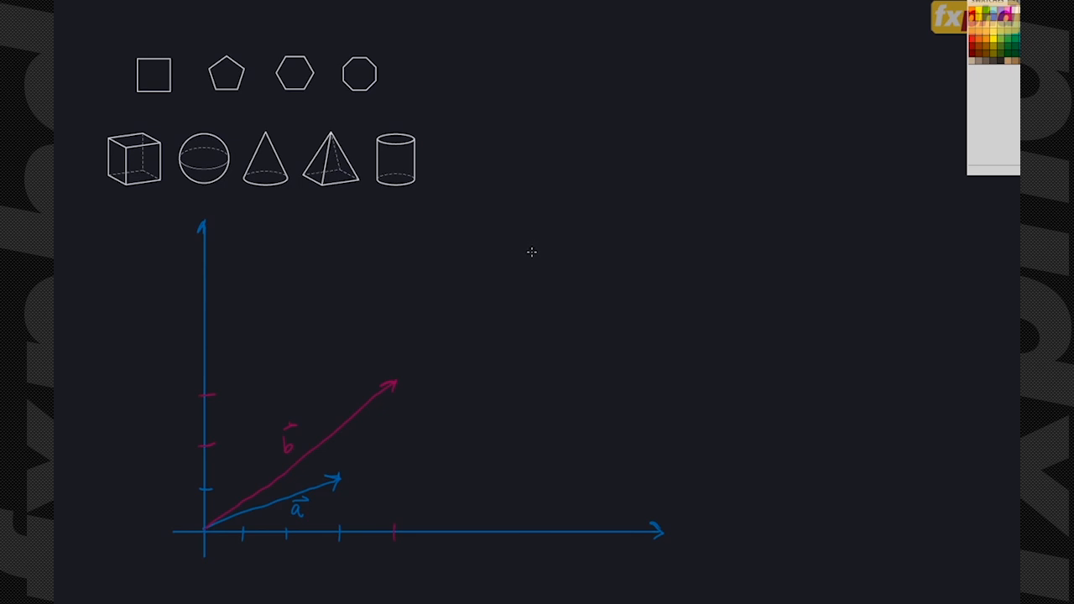
- Handwrite 7 − 2 = 5 beside the diagram and draw a green vector from the tip of a to the tip of b
mouse_move(506, 212)
left_mouse_down()
mouse_move(512, 232)
mouse_move(539, 220)
mouse_move(571, 228)
mouse_move(593, 212)
left_mouse_up()
mouse_move(581, 220)
left_mouse_down()
mouse_move(610, 228)
mouse_move(625, 205)
left_mouse_up()
left_click_drag(336, 480, 390, 384)
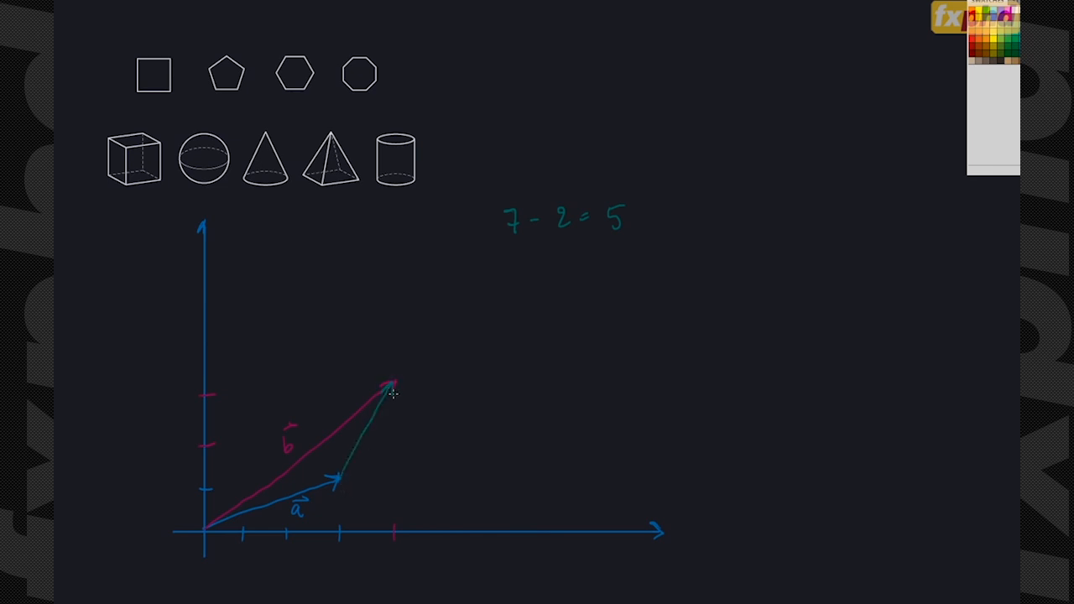
left_click(338, 478)
- Label the tips of a and b as (3,1) and (4,3), and write (4,3) − (3,1) = under the first equation
left_click_drag(348, 491, 394, 474)
mouse_move(406, 369)
left_mouse_down()
mouse_move(436, 385)
mouse_move(450, 378)
left_mouse_up()
mouse_move(516, 272)
left_mouse_down()
mouse_move(528, 292)
mouse_move(507, 292)
left_mouse_up()
mouse_move(557, 260)
left_mouse_down()
mouse_move(557, 289)
mouse_move(599, 273)
mouse_move(609, 287)
left_mouse_up()
mouse_move(619, 262)
left_mouse_down()
mouse_move(619, 282)
mouse_move(637, 289)
left_mouse_up()
mouse_move(645, 262)
left_mouse_down()
mouse_move(658, 287)
mouse_move(682, 267)
left_mouse_up()
left_click_drag(672, 273, 682, 273)
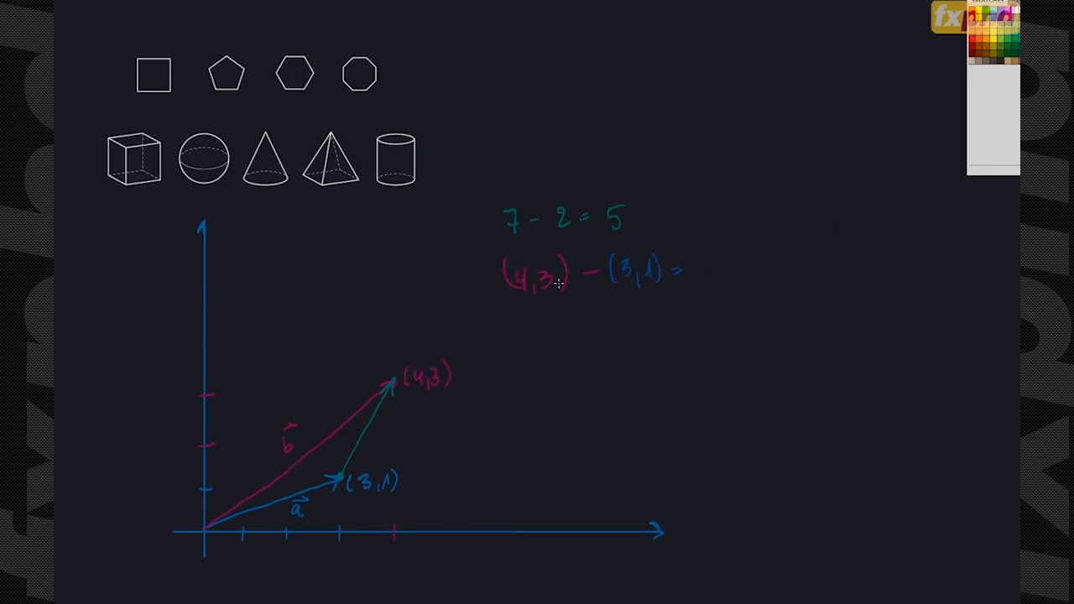
- Complete the equation with the result (1,2) and draw that vector in green from the origin
left_click_drag(702, 263, 718, 280)
mouse_move(727, 261)
left_mouse_down()
mouse_move(730, 271)
mouse_move(700, 281)
left_mouse_up()
left_click_drag(744, 242, 748, 276)
left_click_drag(206, 526, 252, 443)
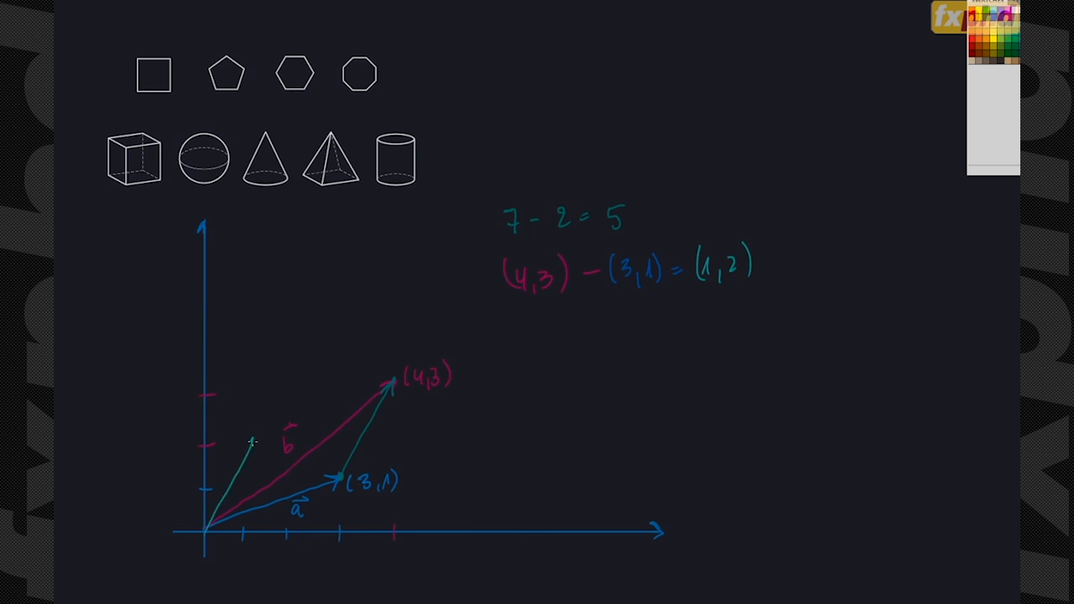
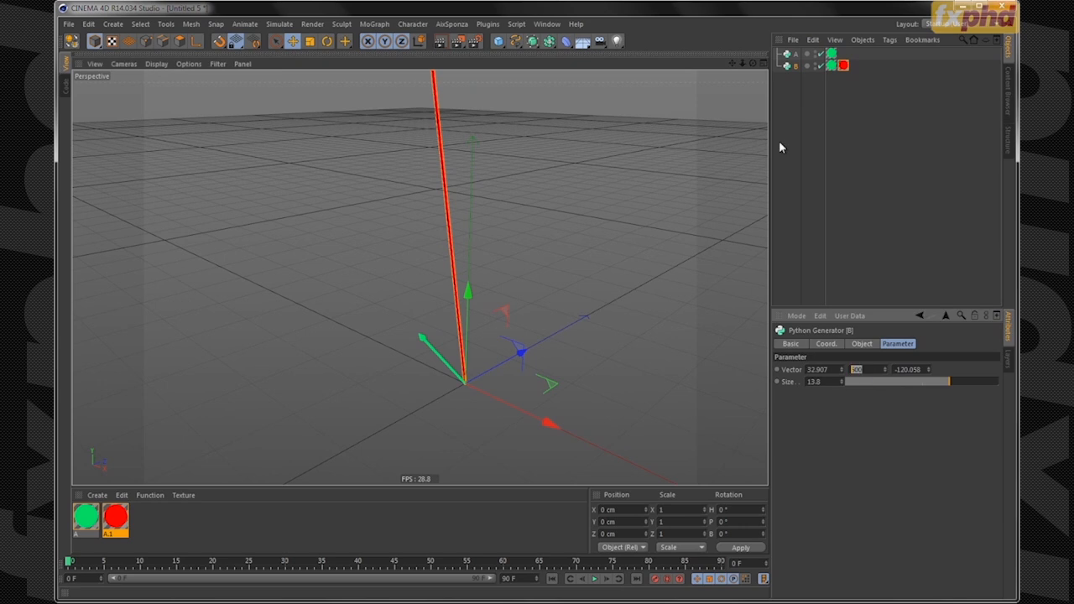
- Switch to CINEMA 4D and set the Y component of arrow B's vector to 200
key("Return")
left_click_drag(444, 307, 439, 221, "alt")
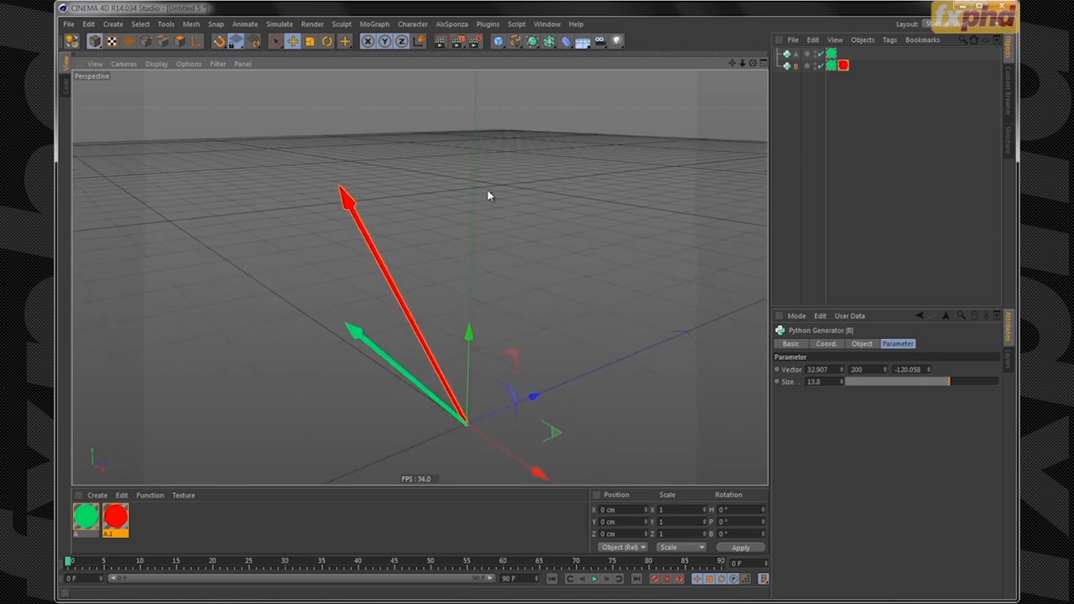
- Duplicate arrow B, name the copy C, and remove the leftover green material tags from both
left_click(790, 97)
key("ctrl+v")
left_click(830, 77)
key("Delete")
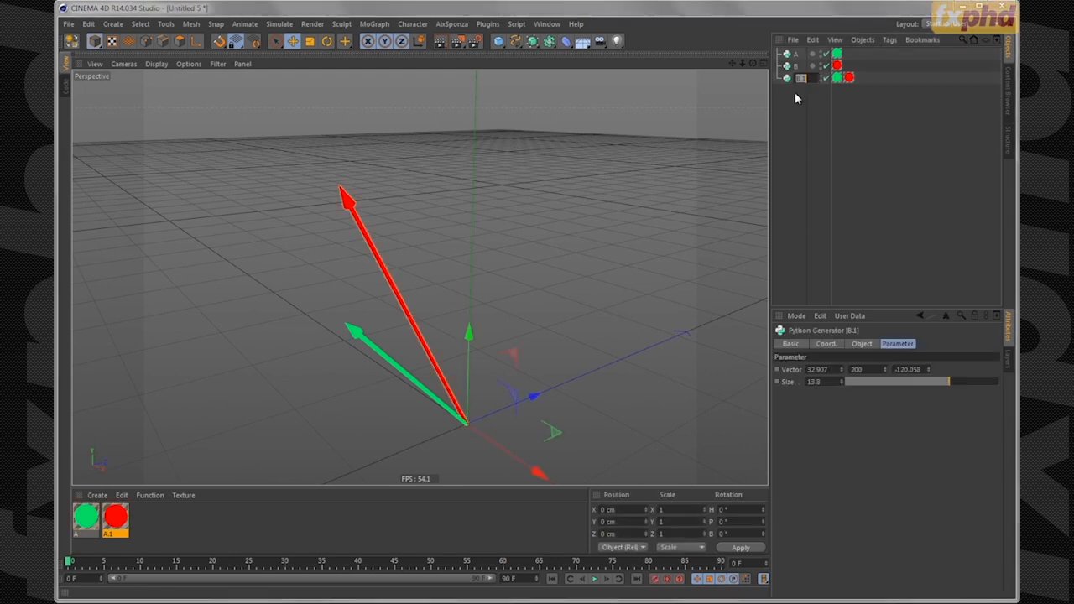
type("C")
key("Return")
left_click(831, 77)
key("Delete")
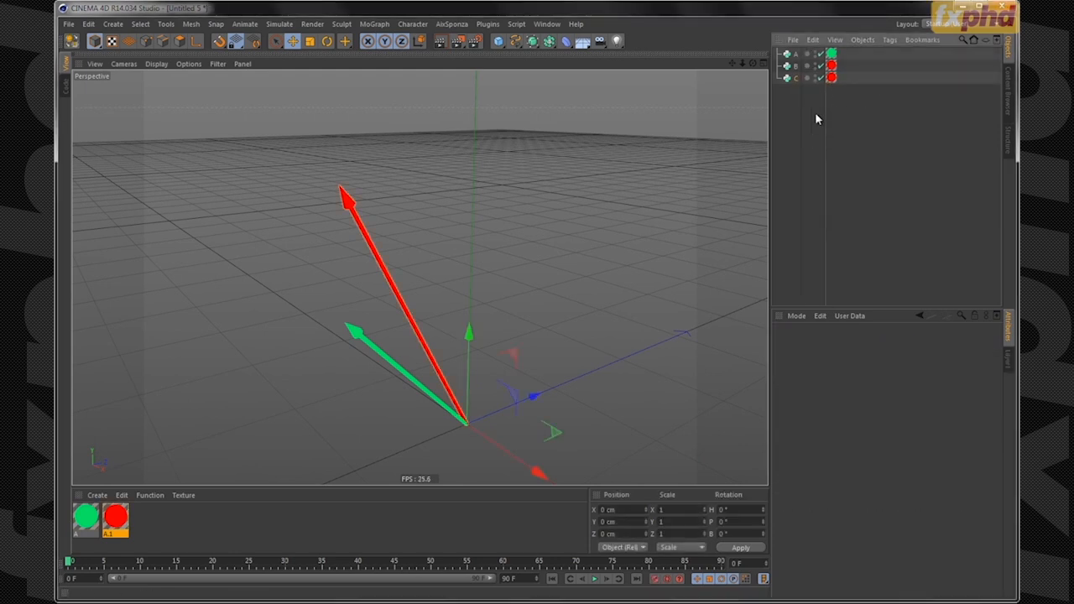
- Duplicate the red material, change the copy's luminance colour to blue, and assign it to arrow C
left_click(831, 77)
left_click_drag(115, 518, 145, 518, "ctrl")
double_click(146, 518)
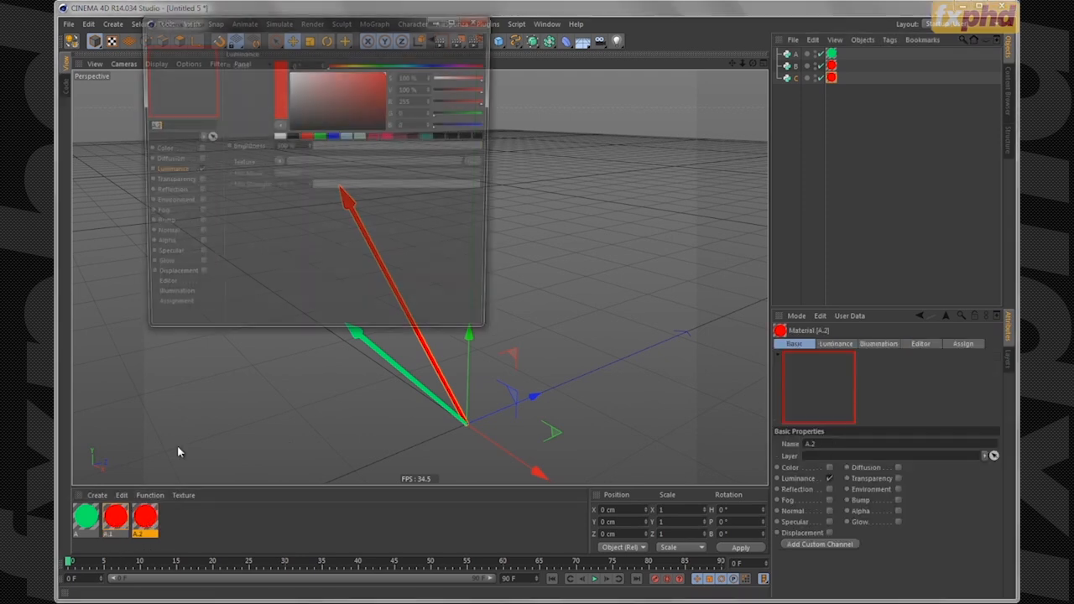
left_click(336, 136)
left_click(478, 19)
left_click_drag(145, 518, 833, 80)
left_click(869, 77)
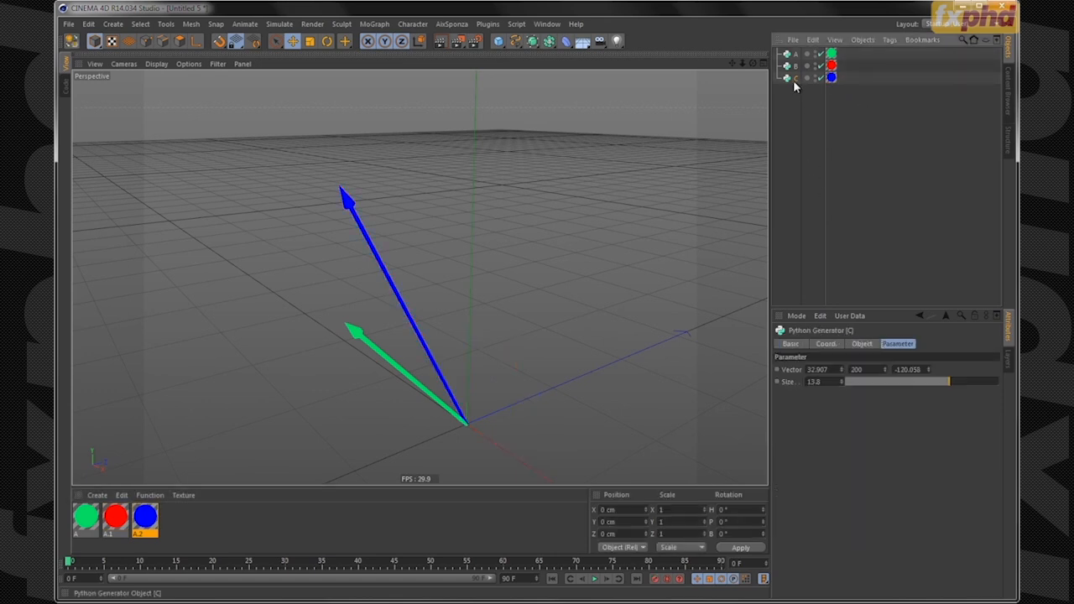
- Add an XPresso tag to C and place nodes for A, B and C in its graph
left_click(890, 40)
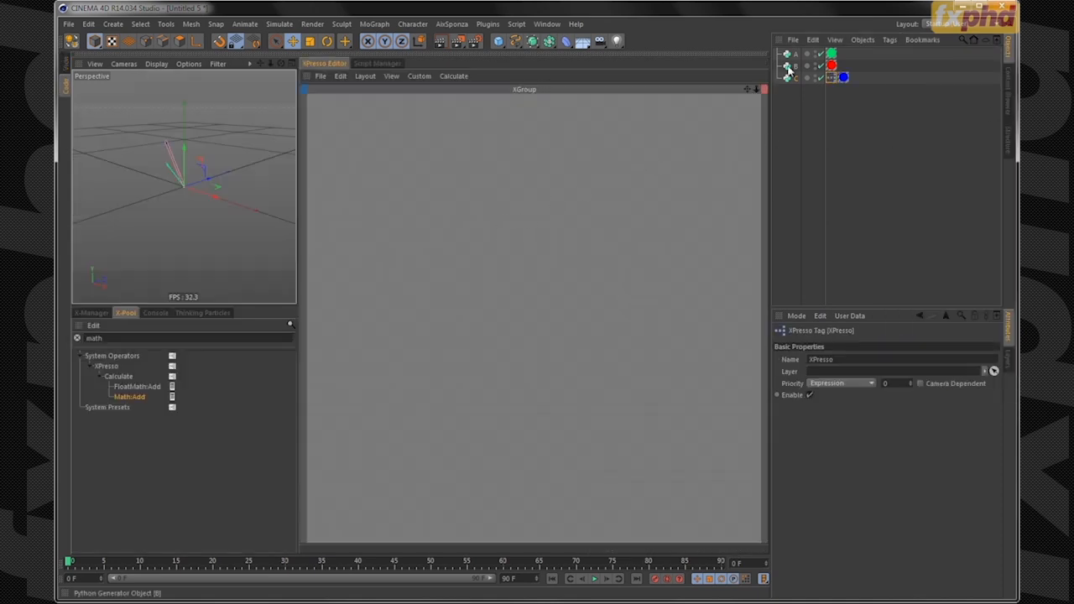
left_click_drag(797, 67, 415, 236)
left_click_drag(793, 67, 411, 265)
left_click_drag(797, 77, 530, 245)
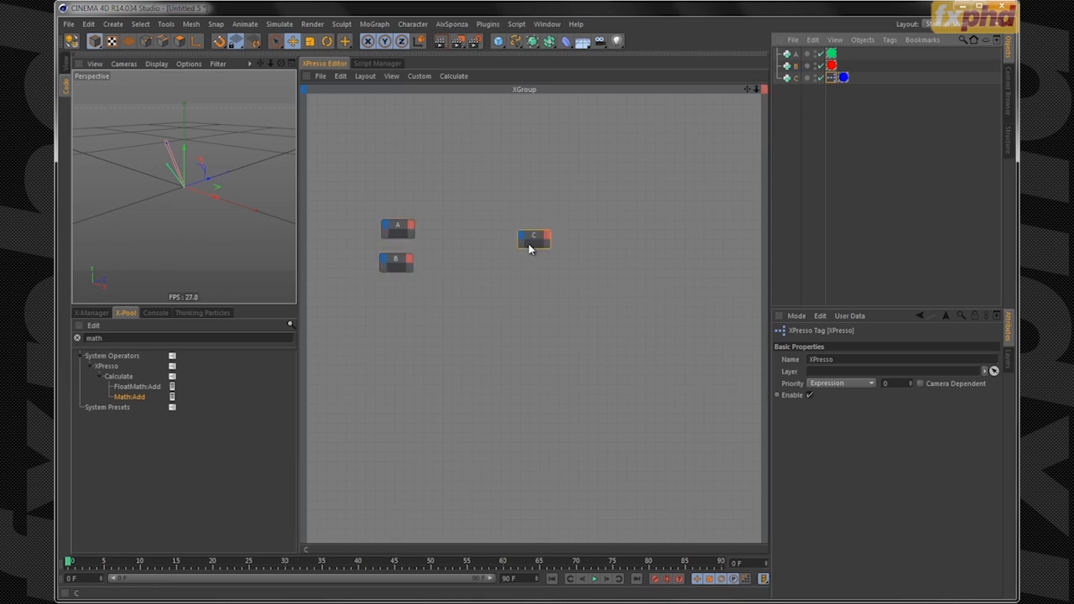
- Add a Math node between the object nodes, with data type Vector and function Subtract
left_click(124, 392)
left_click_drag(169, 397, 461, 243)
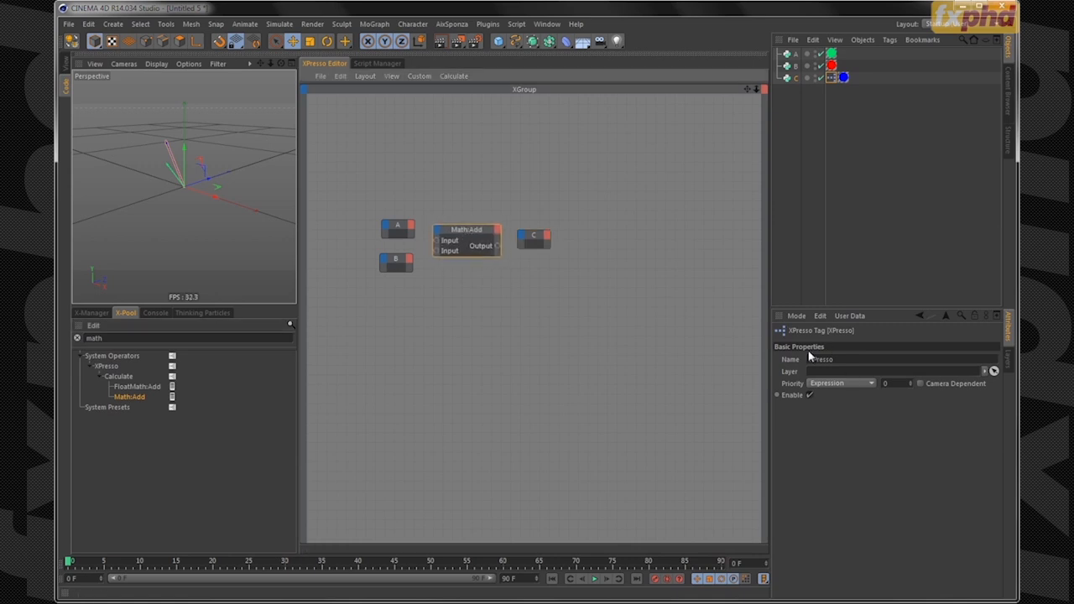
left_click(484, 241)
left_click(839, 370)
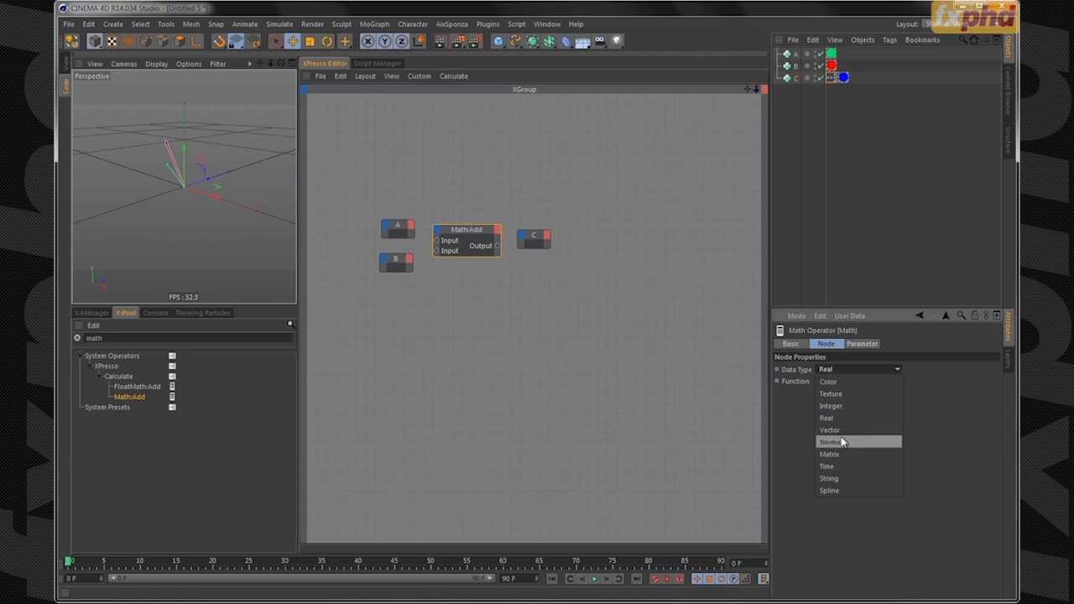
left_click(843, 431)
left_click(845, 379)
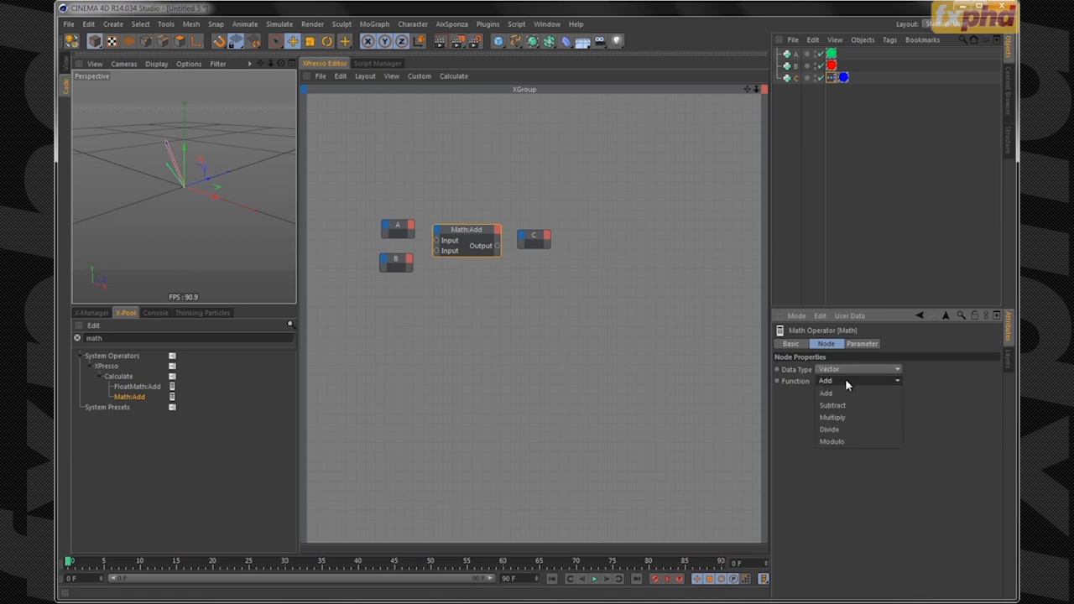
left_click(847, 406)
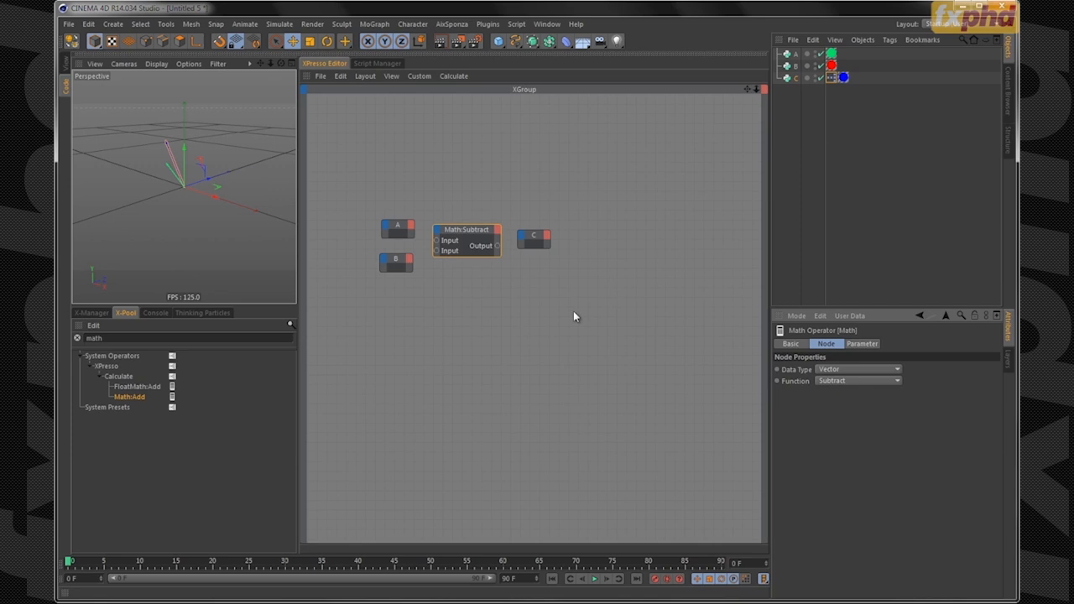
- Add a Vector output port to both the A and B nodes and space them out beside the subtract node
left_click_drag(403, 222, 399, 213)
left_click(408, 216)
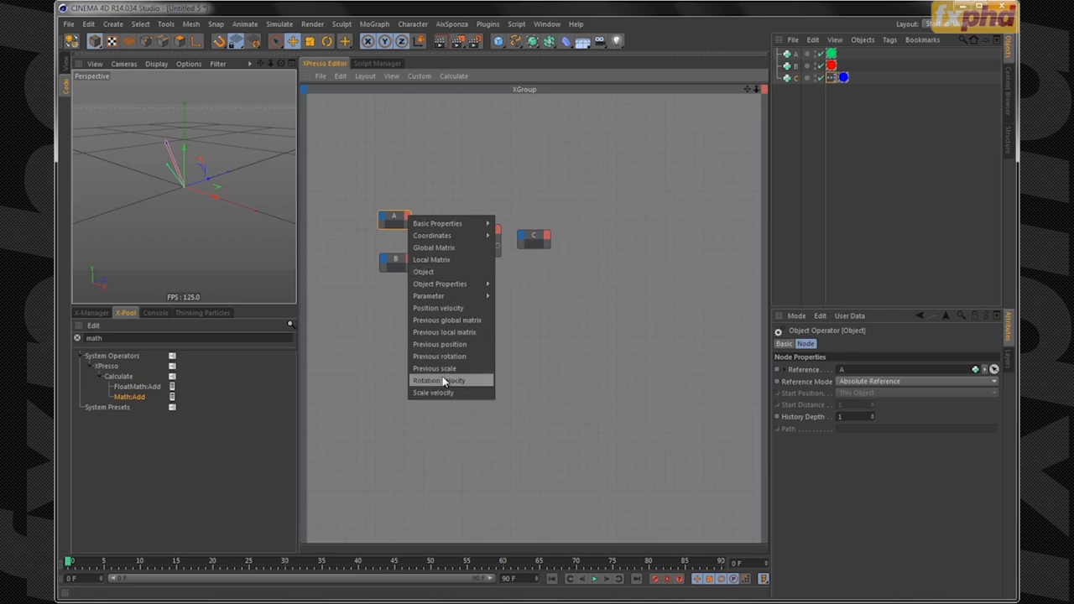
mouse_move(449, 285)
left_click(537, 309)
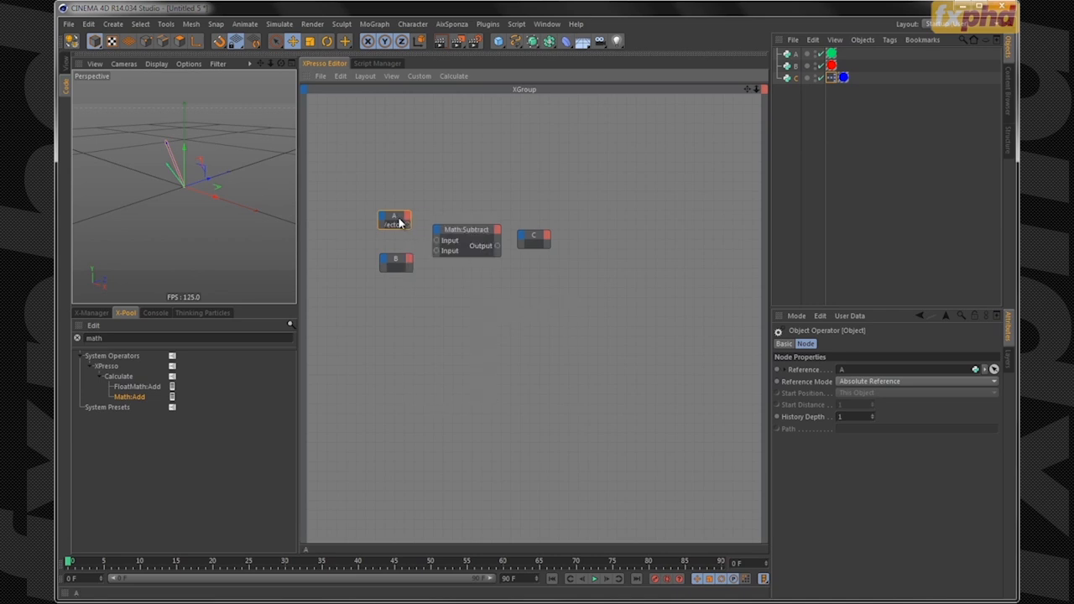
left_click_drag(399, 222, 383, 214)
left_click_drag(394, 262, 377, 276)
left_click(389, 272)
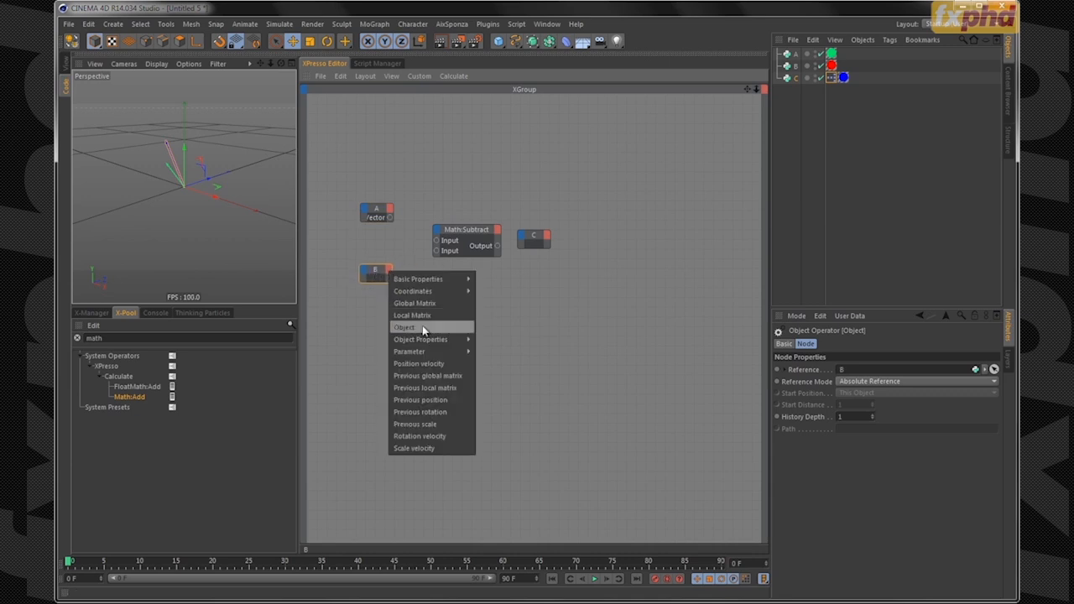
mouse_move(424, 299)
mouse_move(428, 351)
mouse_move(491, 363)
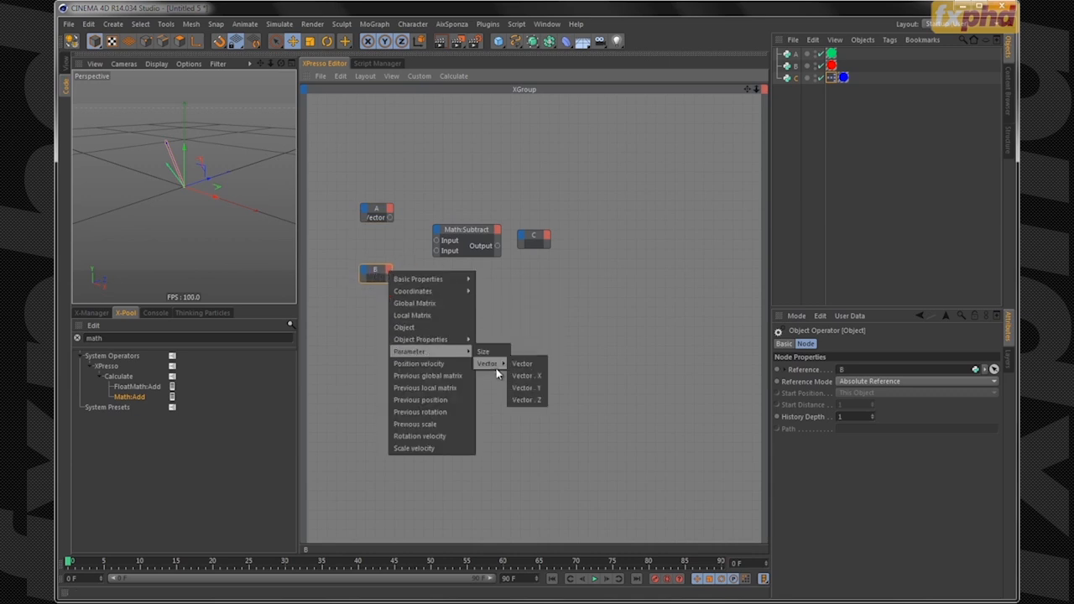
left_click(537, 364)
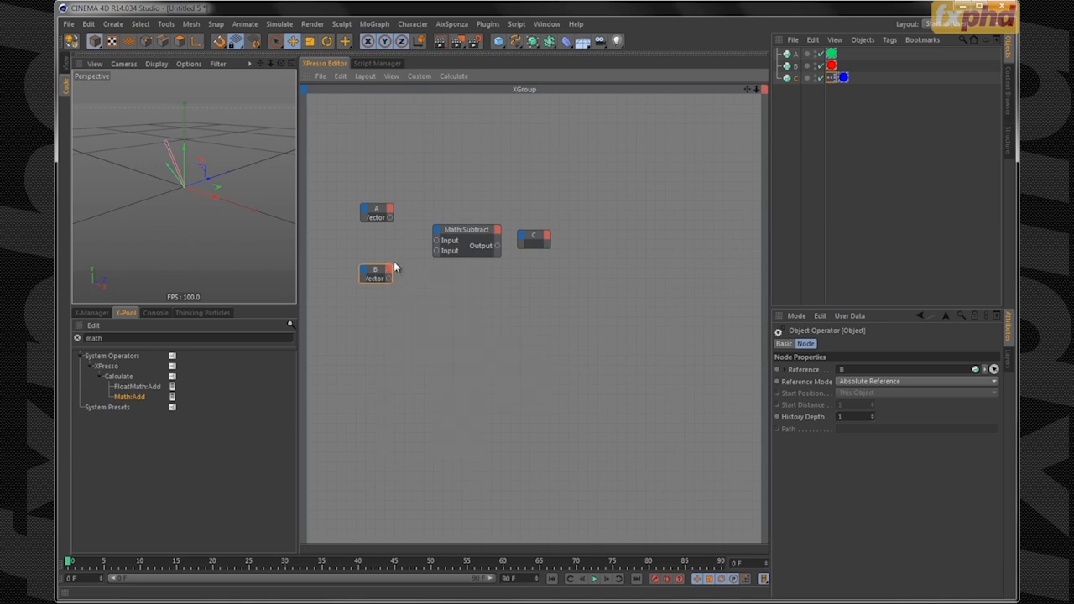
- Move the C node farther from the subtract node and add a Vector input port to it
left_click_drag(539, 231, 597, 233)
left_click(579, 235)
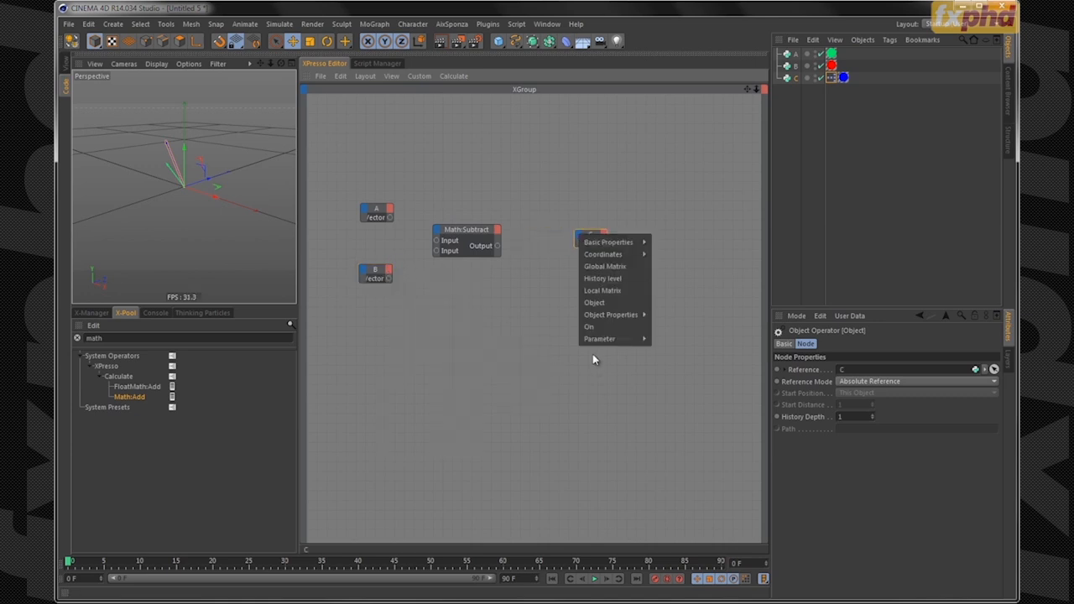
mouse_move(600, 339)
mouse_move(663, 338)
left_click(692, 354)
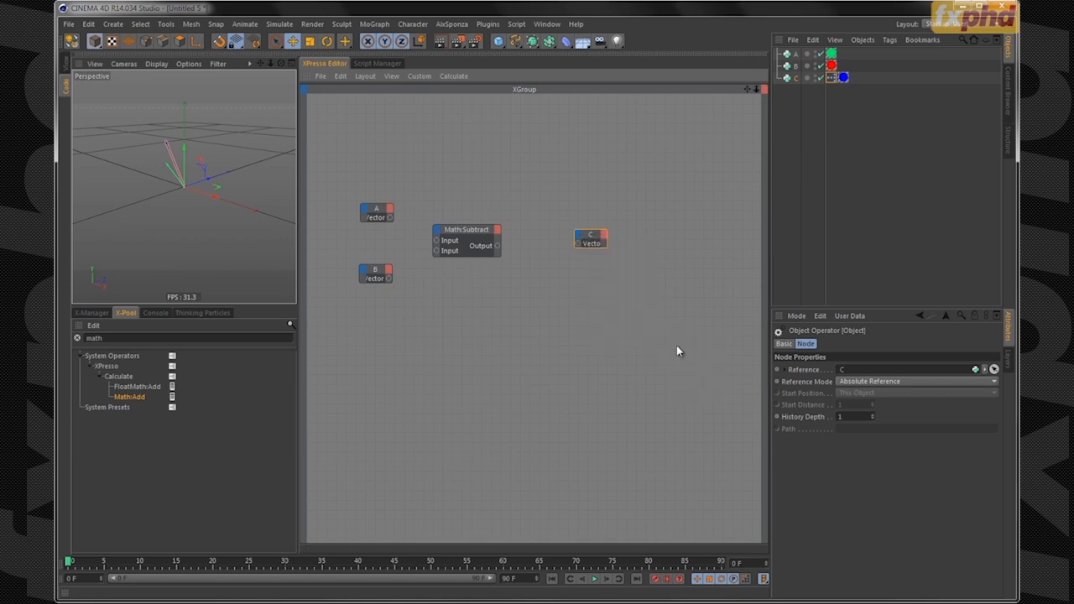
- Set the A node's title colour to green with RGB 0, 255, 111
left_click(379, 213)
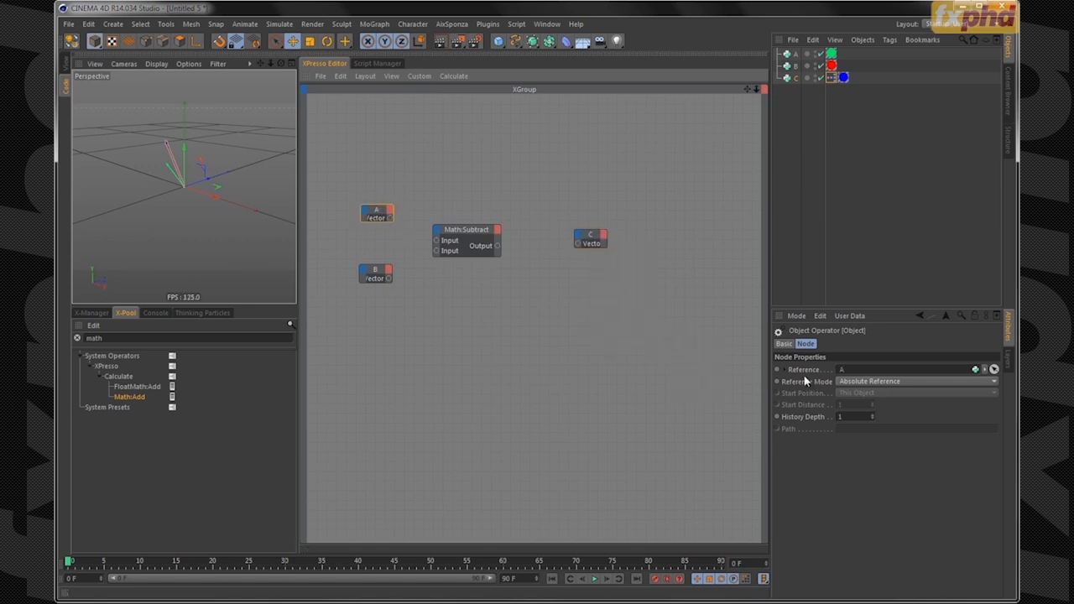
left_click(783, 344)
left_click(836, 432)
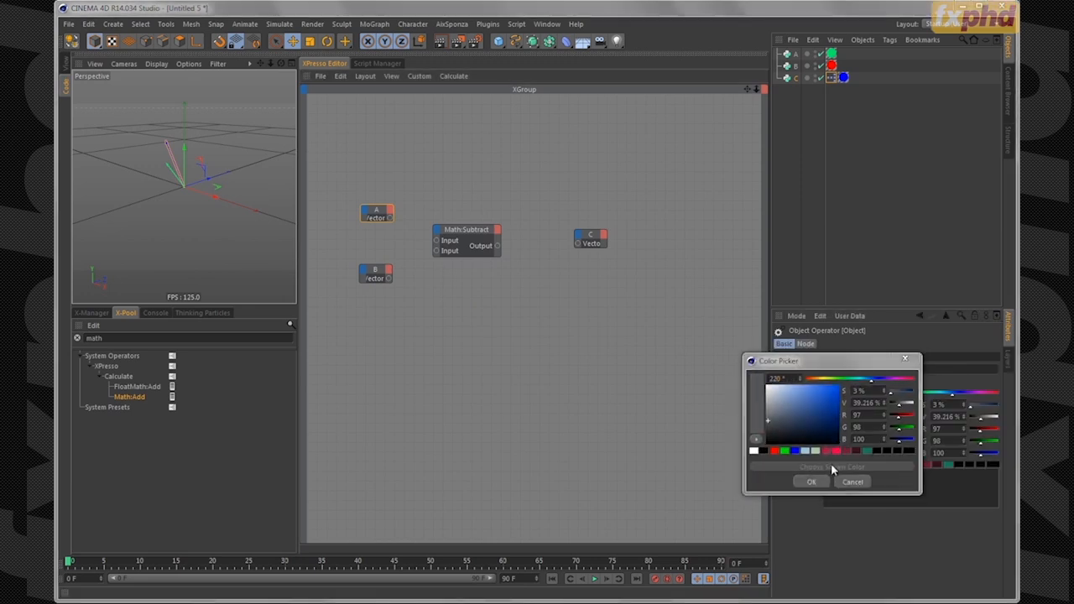
left_click(784, 451)
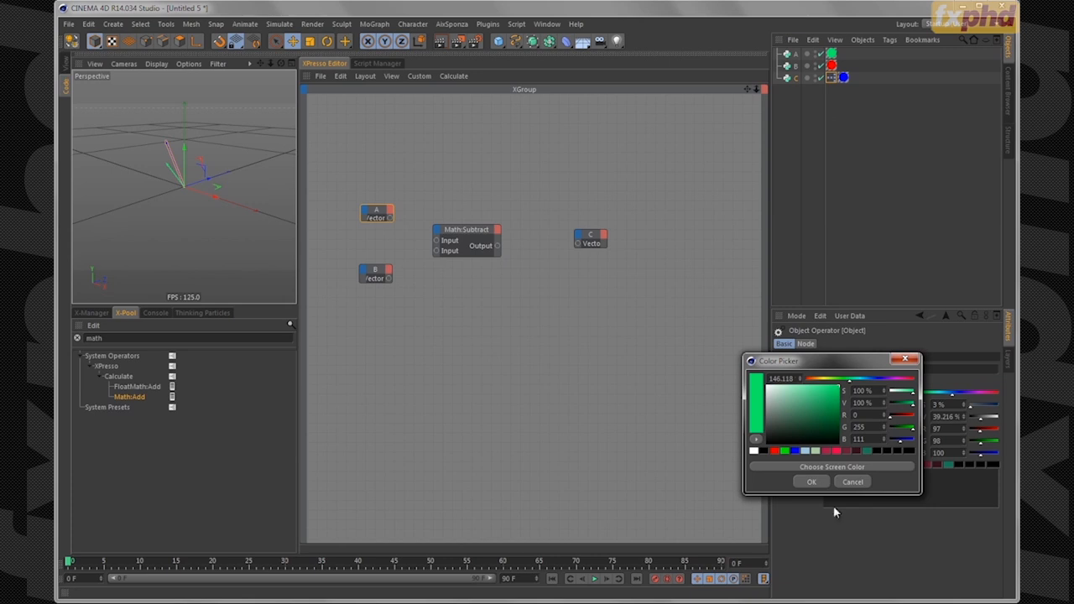
left_click(811, 481)
- Set the B node's title colour to pure red and the C node's title colour to pure blue
left_click(375, 277)
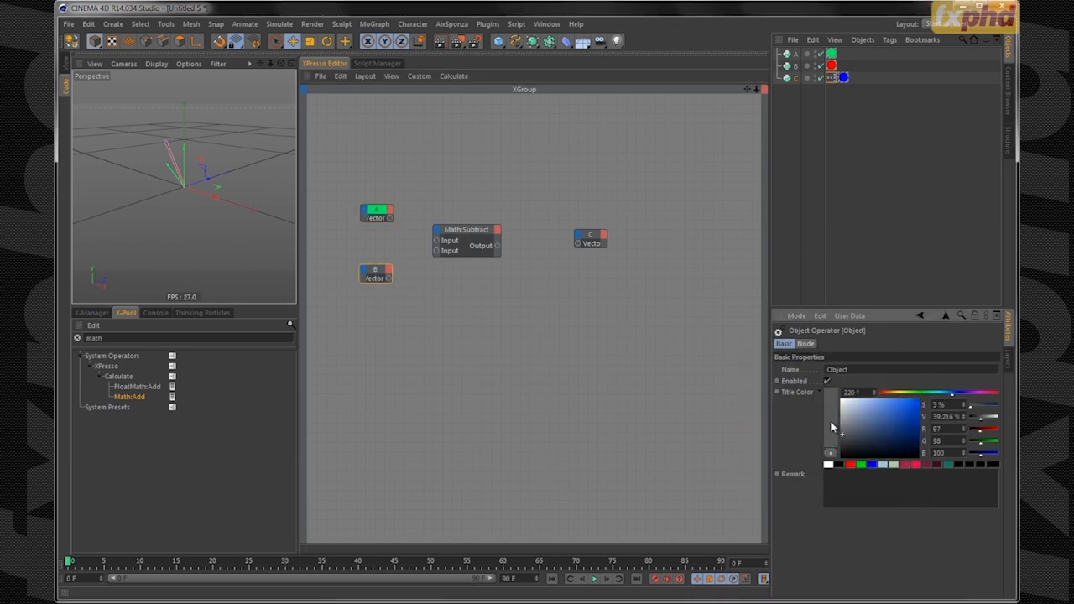
left_click(830, 419)
left_click(771, 448)
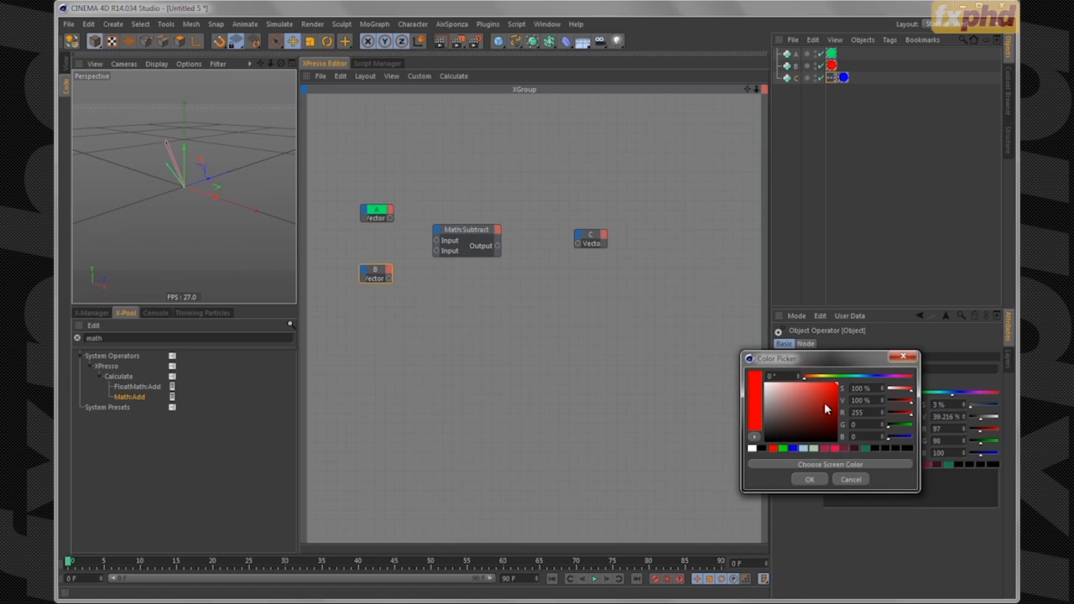
left_click(809, 479)
left_click(593, 241)
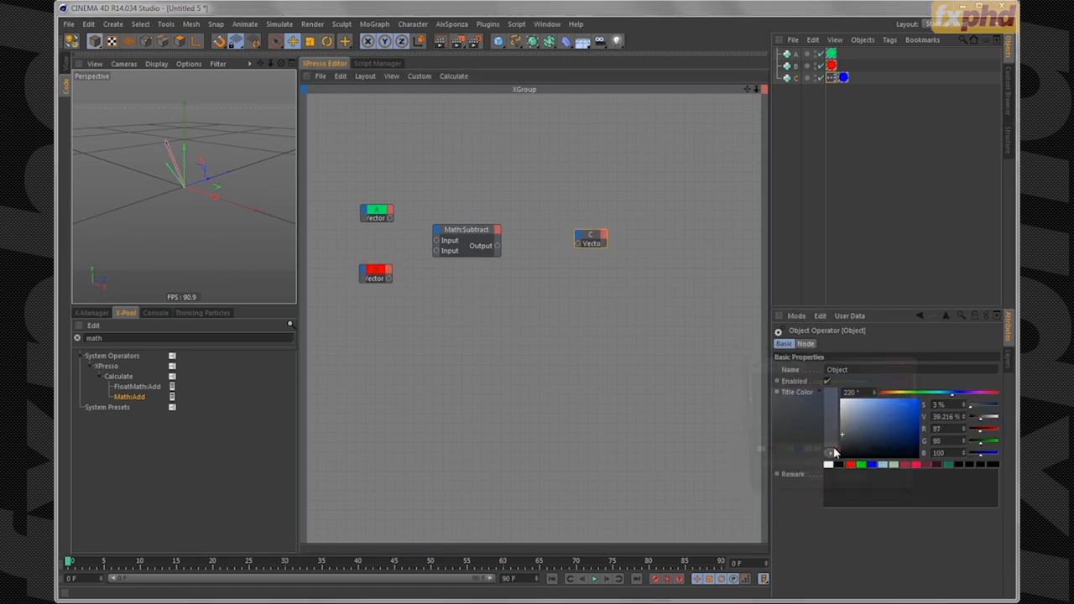
left_click(830, 420)
left_click(773, 453)
left_click(794, 453)
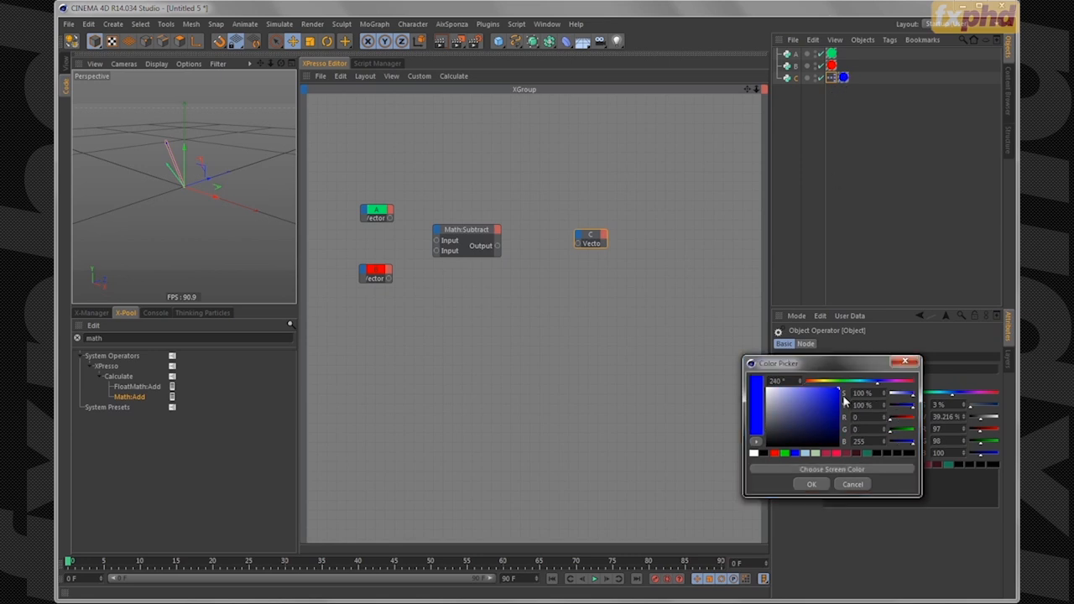
left_click(811, 484)
- Connect the A and B vectors to the subtract node's first and second inputs, and its output to C's vector
left_click_drag(389, 217, 437, 241)
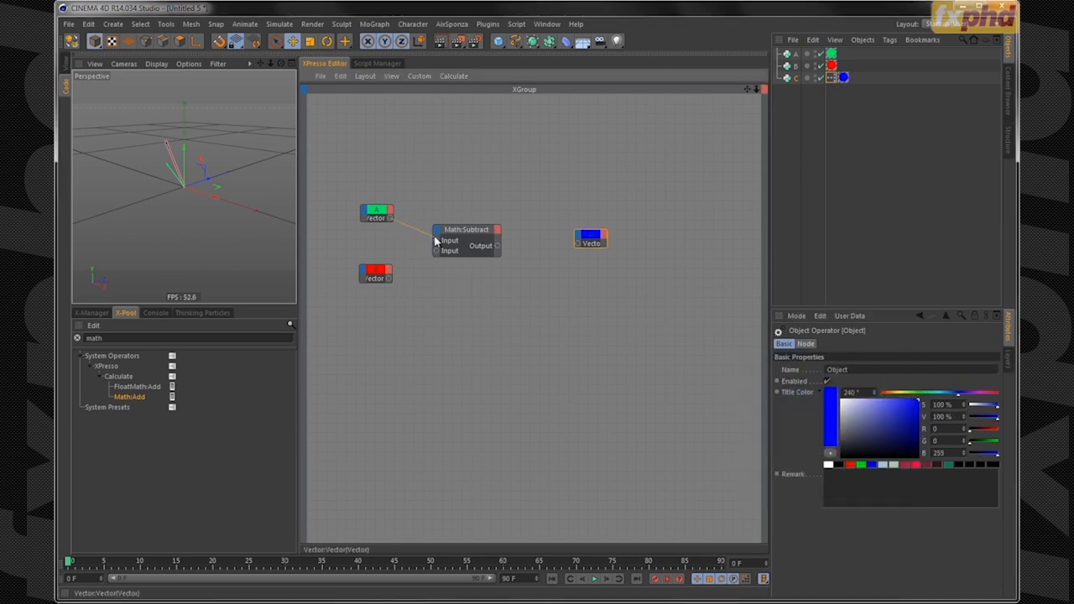
left_click_drag(389, 278, 434, 253)
left_click_drag(498, 245, 578, 242)
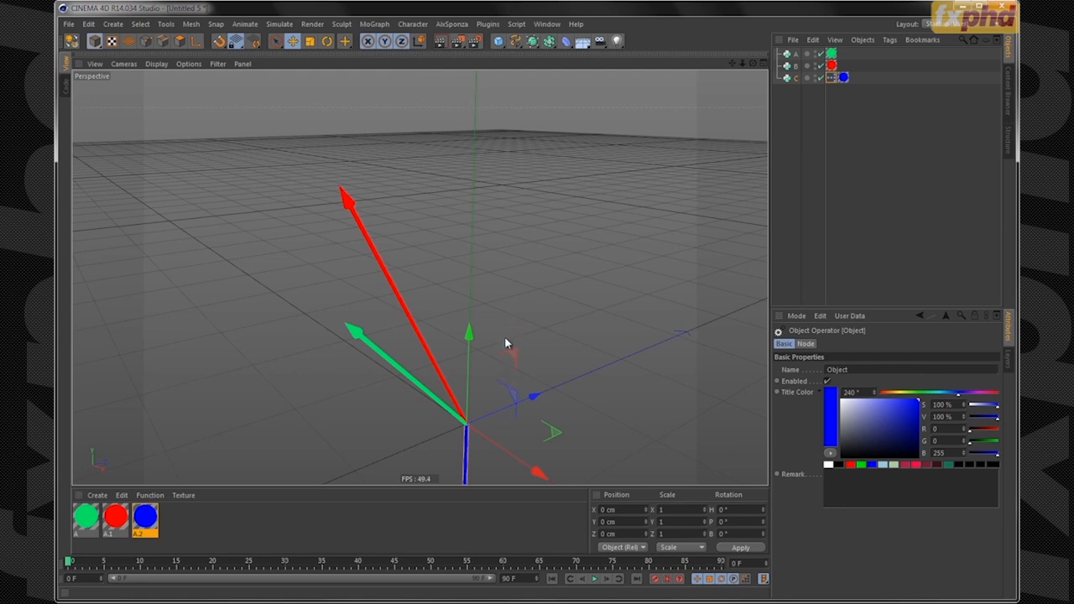
- Add a Global Position input port to the C node in its XPresso setup and enlarge the node to show both ports
left_click_drag(506, 342, 444, 321, "alt")
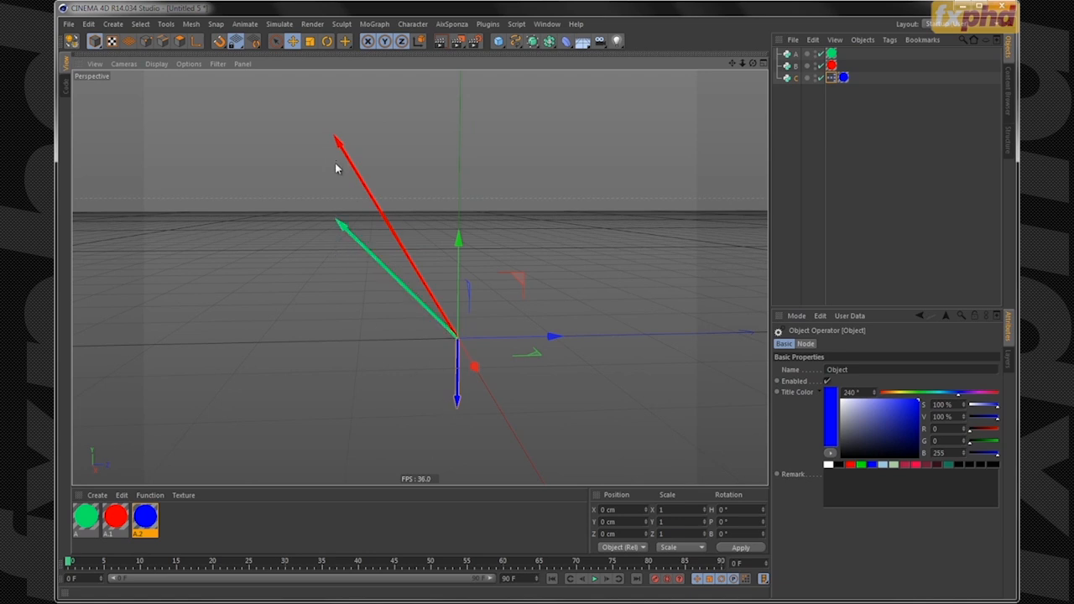
left_click(830, 77)
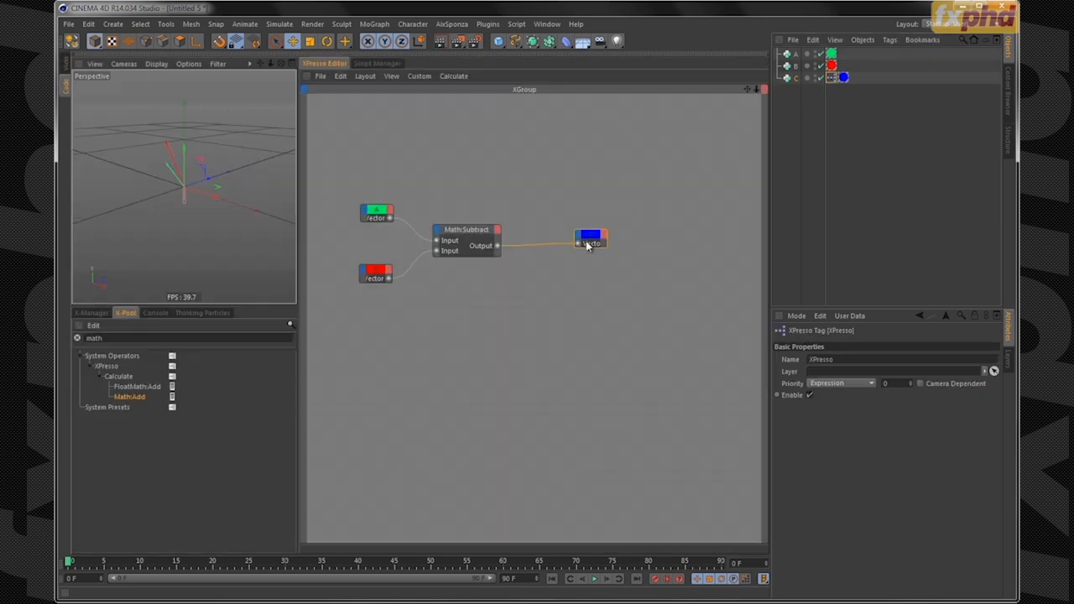
left_click_drag(587, 244, 626, 236)
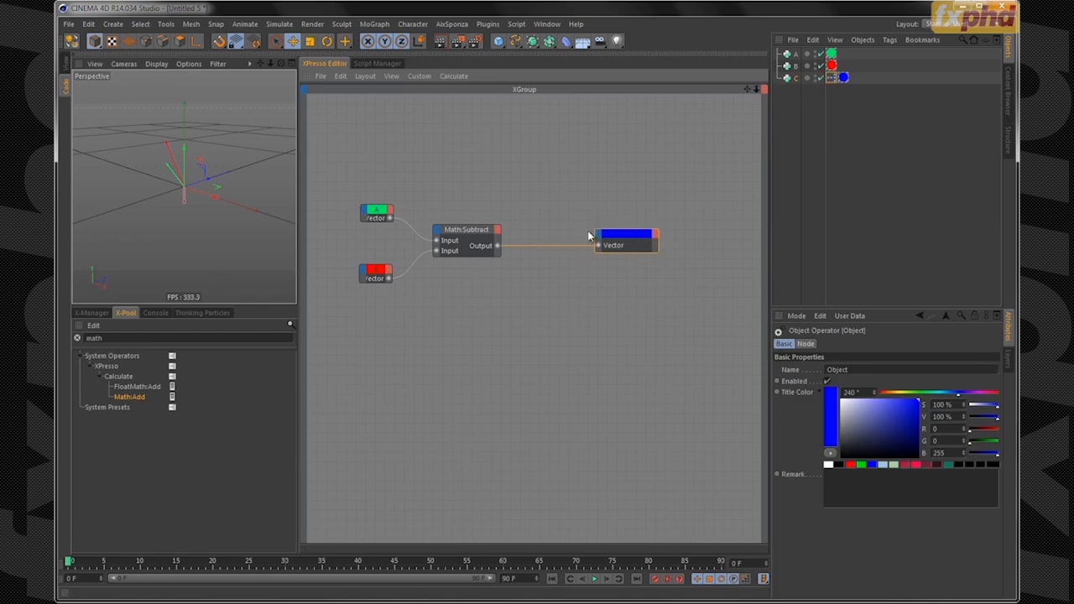
left_click(599, 241)
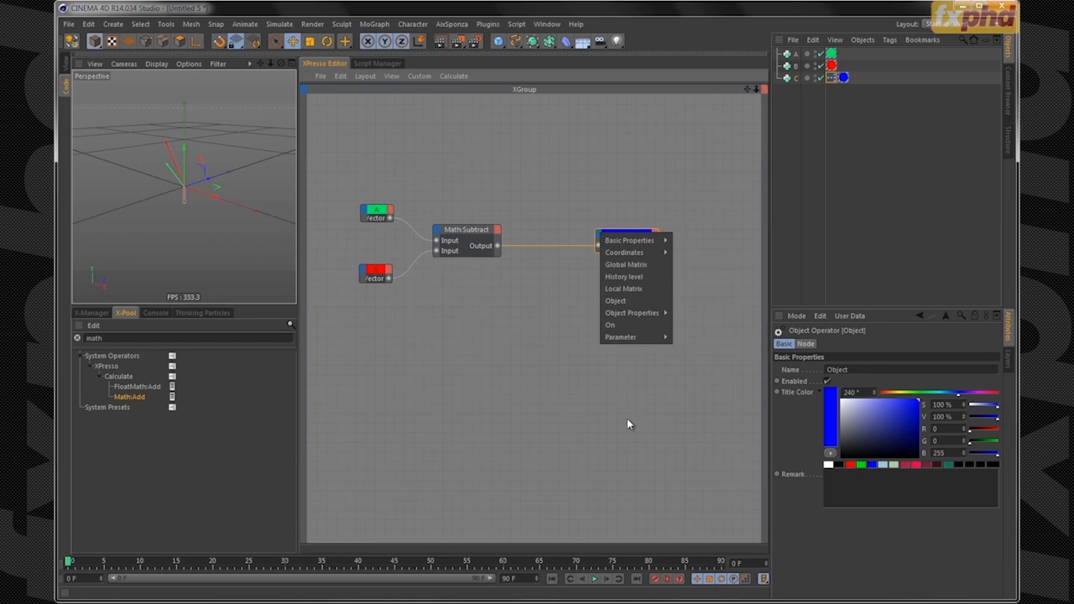
mouse_move(629, 252)
mouse_move(721, 259)
mouse_move(718, 292)
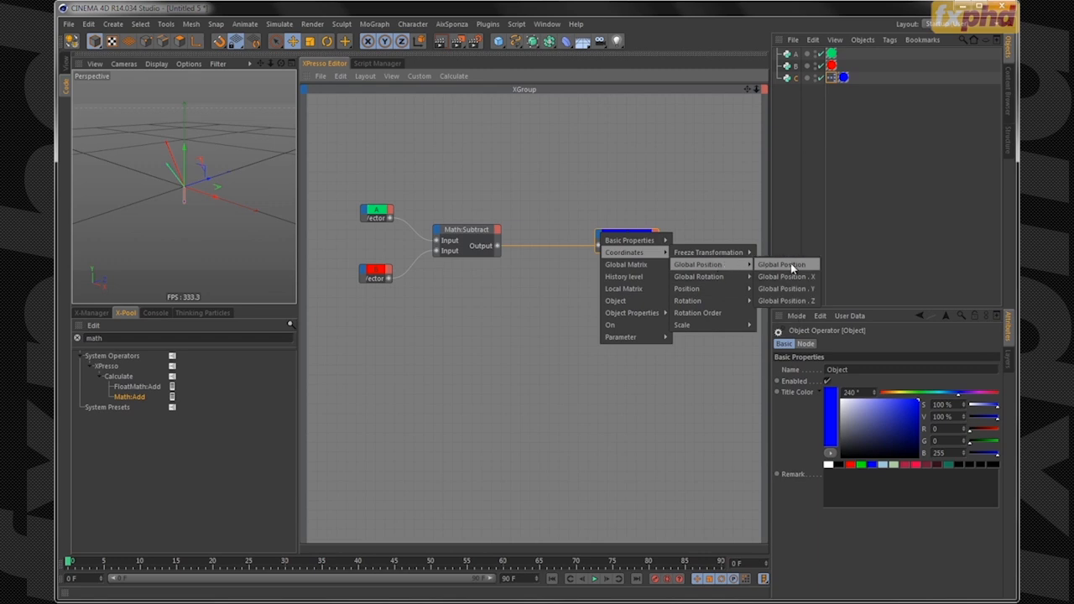
left_click(792, 265)
left_click_drag(659, 252, 683, 262)
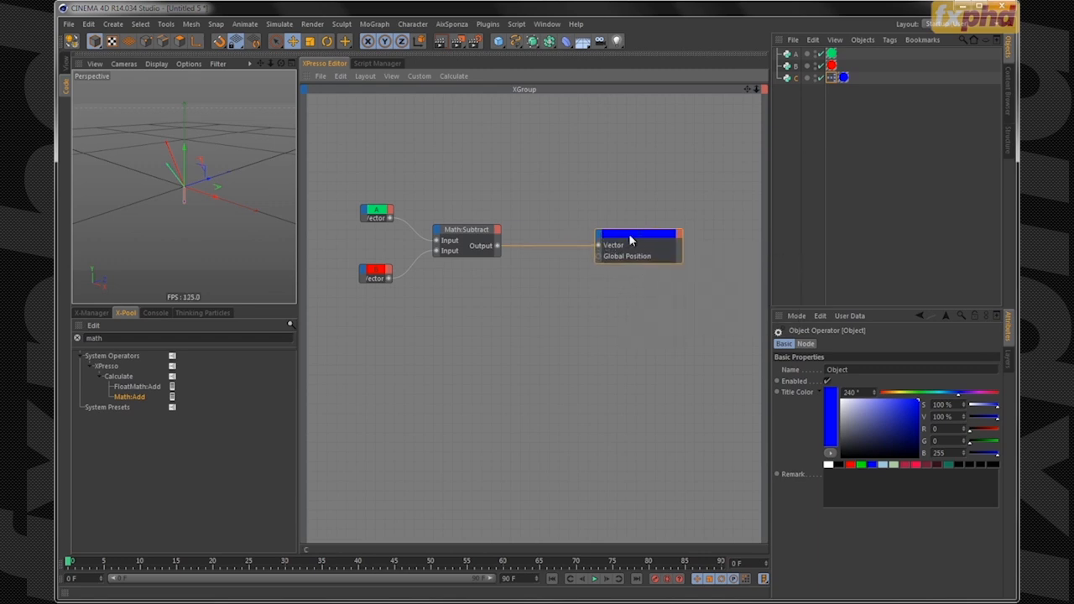
left_click_drag(626, 235, 630, 230)
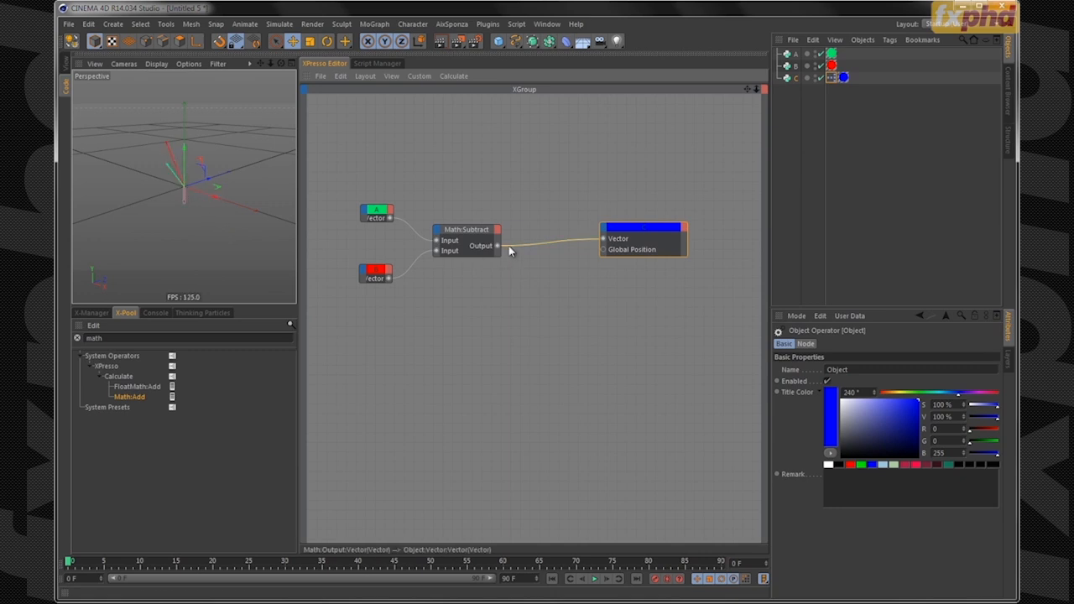
- Connect the B node's vector to C's Global Position so the blue arrow starts at the red arrow's tip
left_click_drag(389, 278, 603, 249)
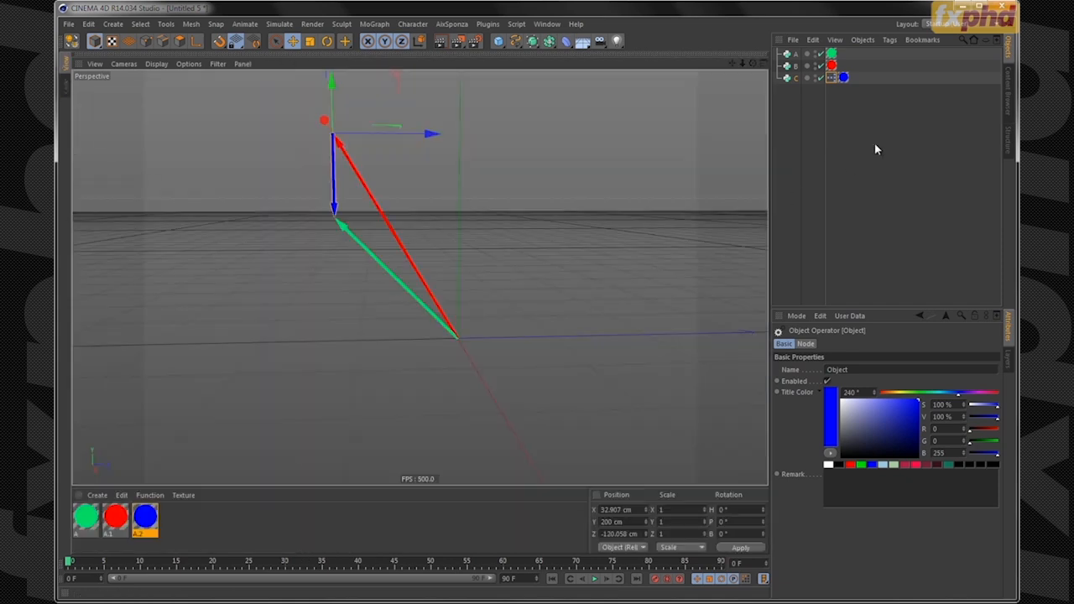
left_click(875, 150)
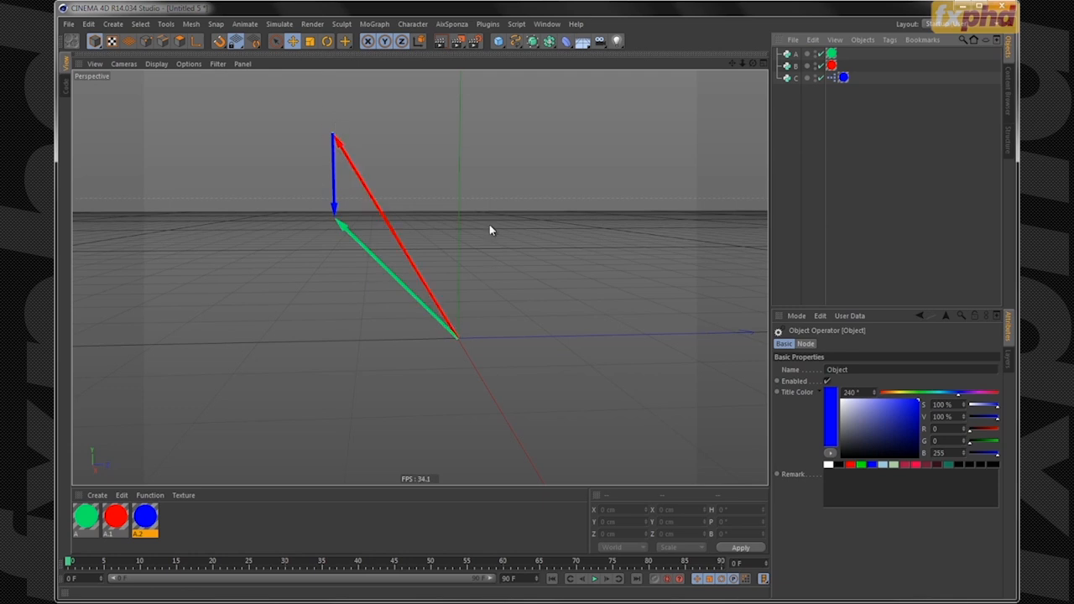
left_click_drag(416, 247, 333, 274, "alt")
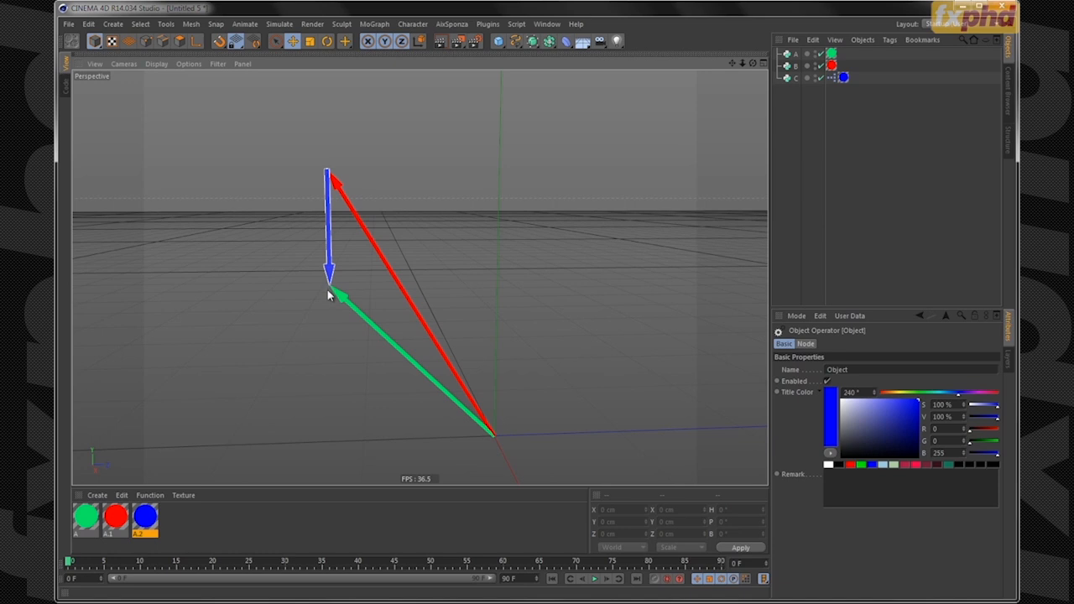
- Swap the subtract node's inputs in C's XPresso setup, feeding B's vector into the first input and A's vector into the second
double_click(832, 77)
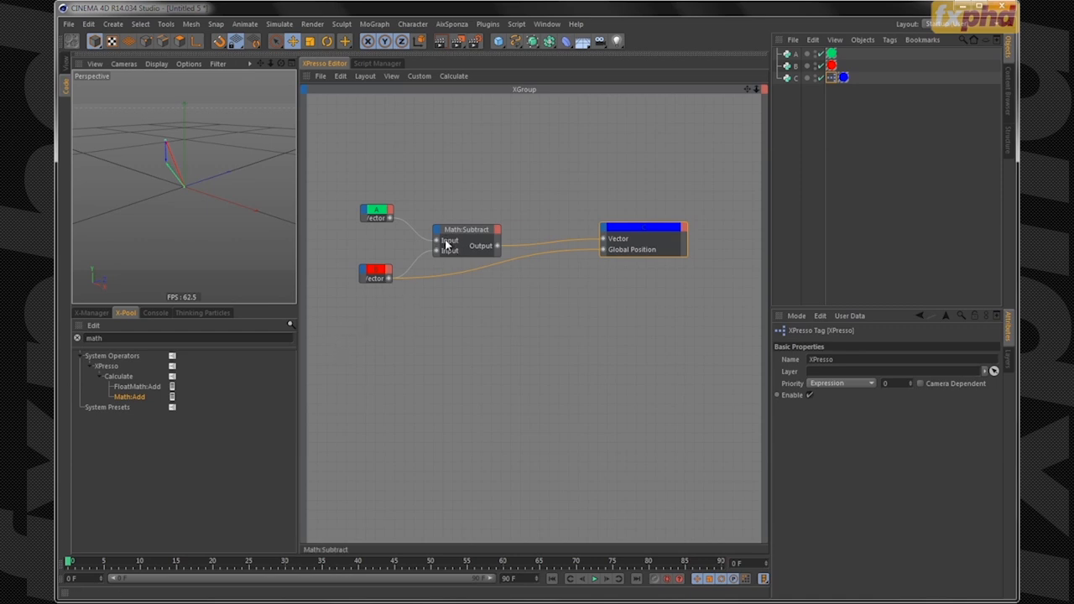
left_click_drag(628, 228, 628, 235)
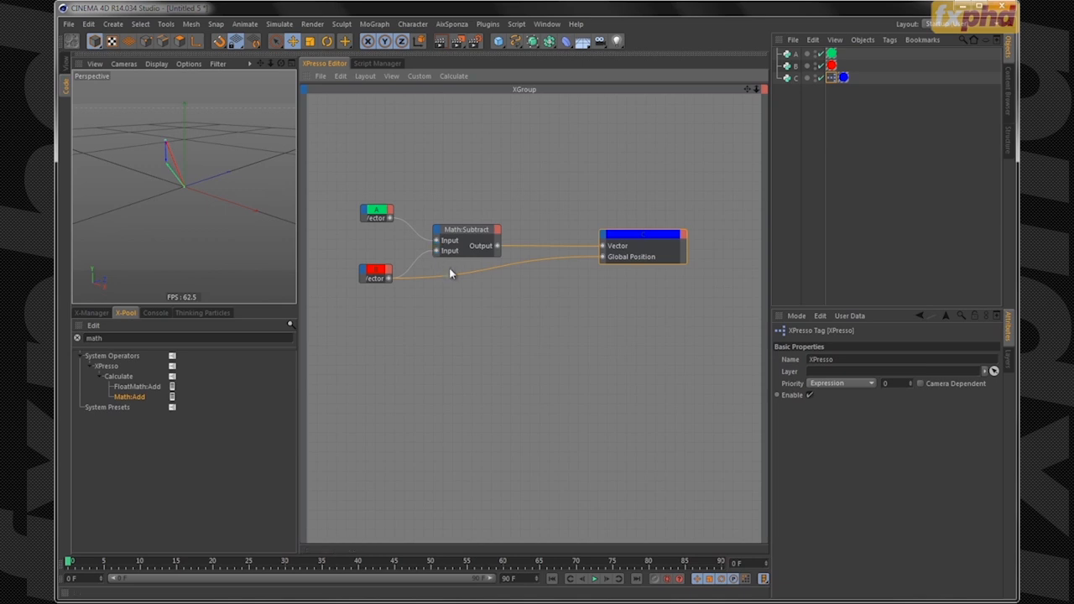
right_click_drag(178, 161, 186, 119, "alt")
left_click_drag(186, 120, 203, 189, "alt")
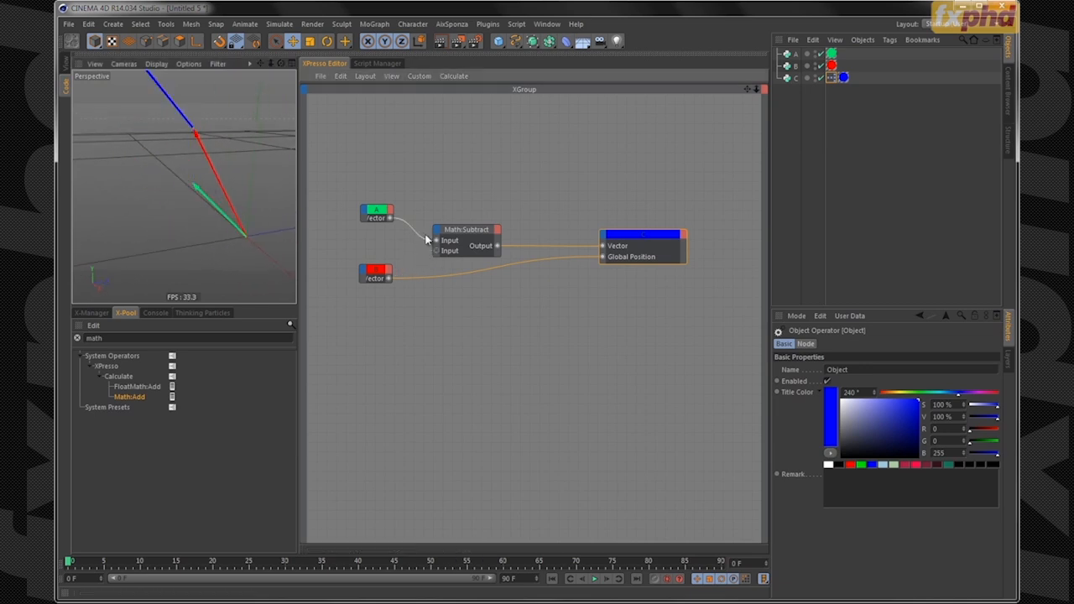
left_click(400, 271)
left_click_drag(389, 277, 437, 252)
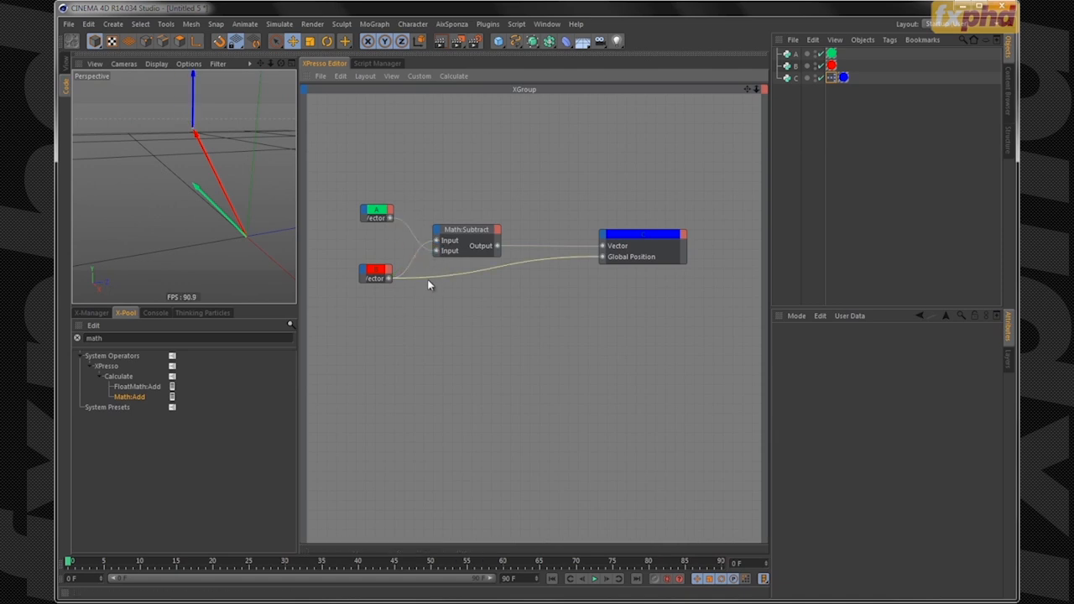
- Connect the A node's vector to C's Global Position in place of B's
left_click_drag(221, 164, 189, 161, "alt")
left_click_drag(391, 222, 602, 257)
left_click(401, 220)
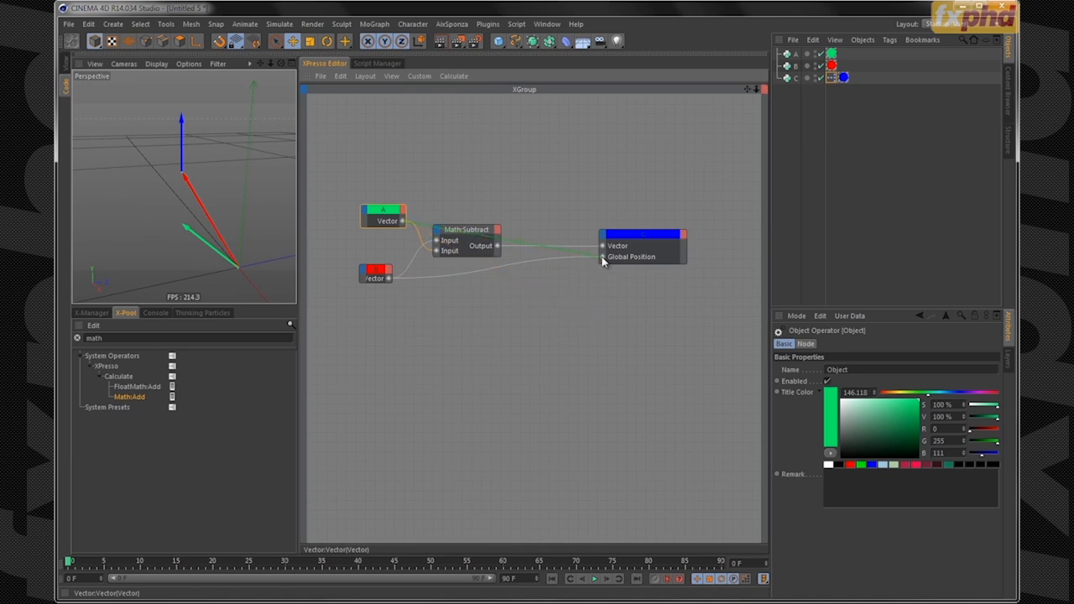
left_click_drag(182, 232, 154, 197, "alt")
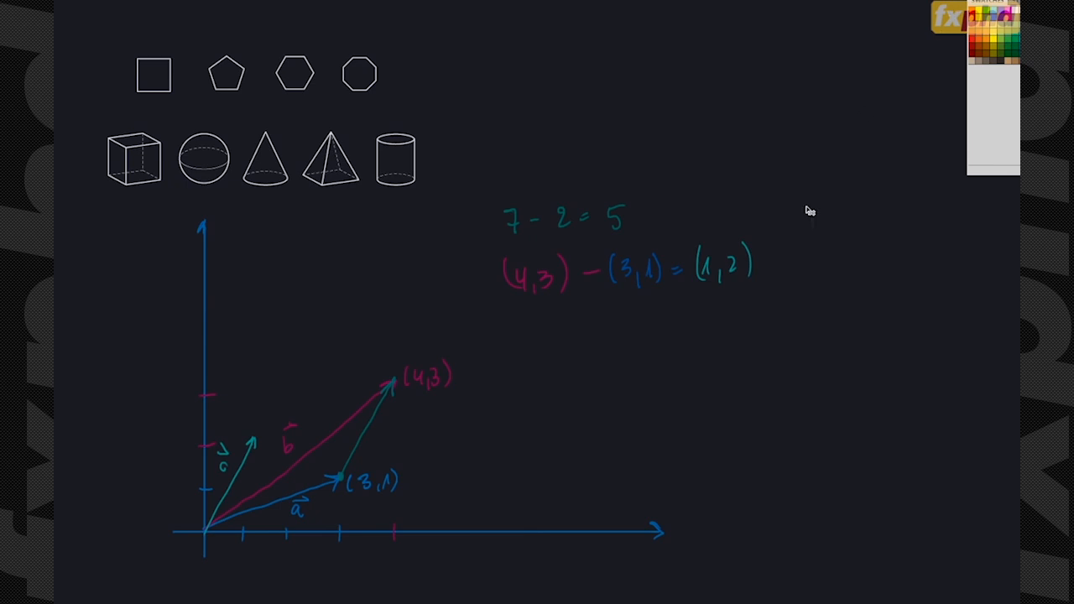
- Switch to the drawing canvas, delete the subtraction diagram and handwrite the blue heading "SCALING VECTORS"
key("Delete")
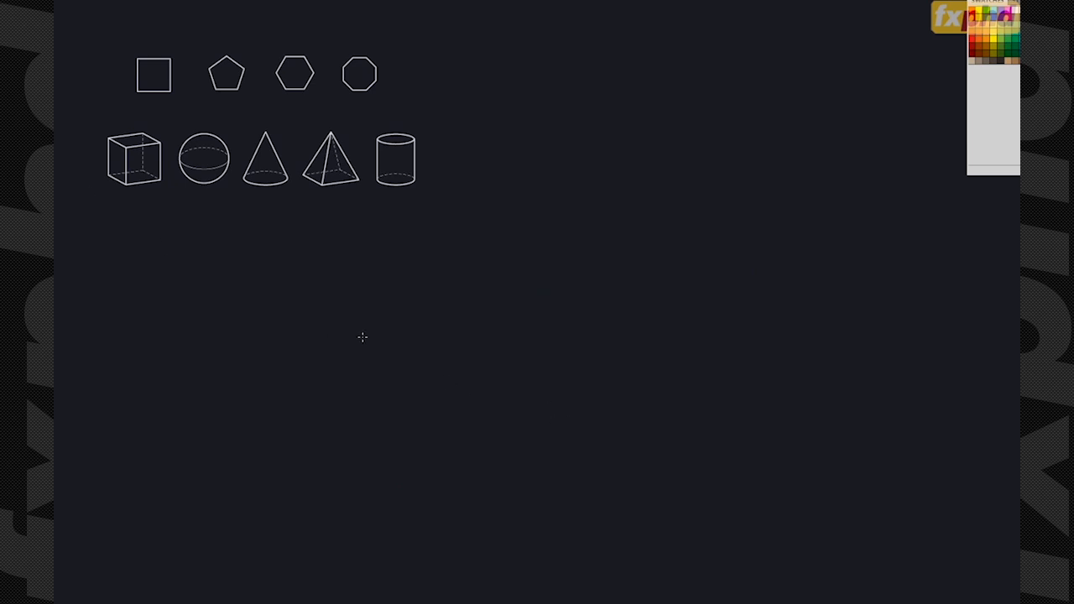
mouse_move(425, 215)
left_mouse_down()
mouse_move(415, 231)
mouse_move(475, 232)
mouse_move(492, 212)
mouse_move(507, 223)
mouse_move(548, 209)
mouse_move(568, 231)
left_mouse_up()
mouse_move(570, 209)
left_mouse_down()
mouse_move(585, 207)
mouse_move(579, 228)
left_mouse_up()
left_click_drag(589, 211, 609, 229)
- Handwrite "MULTIPLY VECTORS BY A SCALAR" in blue beneath the heading
mouse_move(380, 252)
left_mouse_down()
mouse_move(396, 266)
mouse_move(424, 267)
mouse_move(441, 250)
left_mouse_up()
mouse_move(435, 251)
left_mouse_down()
mouse_move(436, 267)
mouse_move(449, 266)
left_mouse_up()
left_click_drag(454, 264, 487, 257)
mouse_move(493, 248)
left_mouse_down()
mouse_move(486, 268)
mouse_move(560, 253)
mouse_move(576, 263)
left_mouse_up()
left_click_drag(588, 250, 598, 251)
mouse_move(606, 248)
left_mouse_down()
mouse_move(596, 265)
mouse_move(743, 265)
left_mouse_up()
left_click_drag(743, 265, 755, 256)
mouse_move(764, 263)
left_mouse_down()
mouse_move(769, 251)
mouse_move(779, 261)
left_mouse_up()
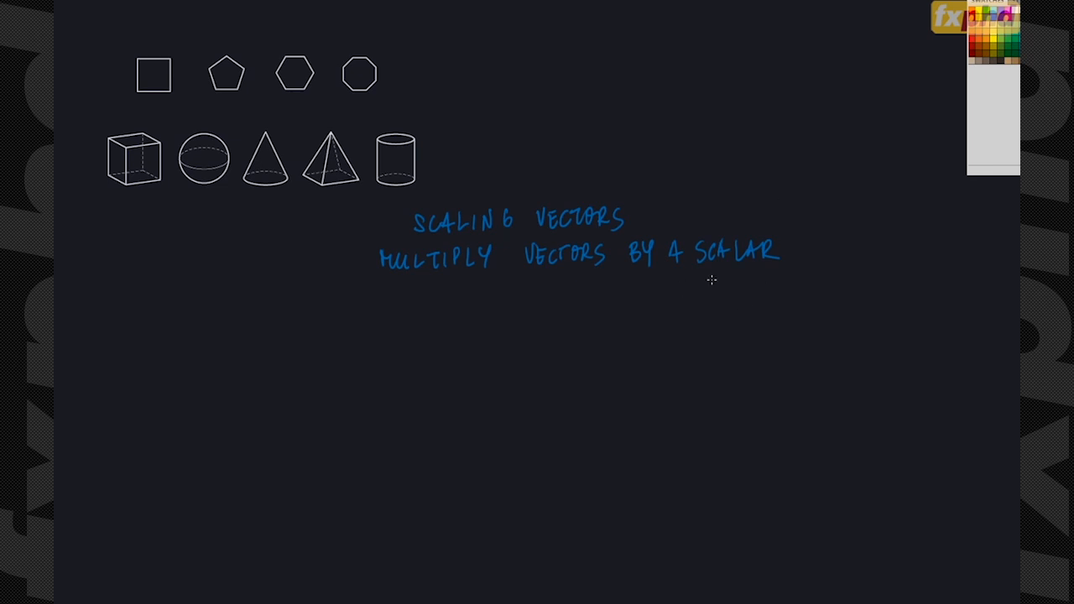
- Underline the word SCALAR and handwrite the example number 1.898 in blue below the cone and sphere drawings
left_click_drag(697, 269, 781, 268)
mouse_move(175, 321)
left_mouse_down()
mouse_move(179, 336)
mouse_move(233, 335)
mouse_move(248, 318)
mouse_move(247, 334)
left_mouse_up()
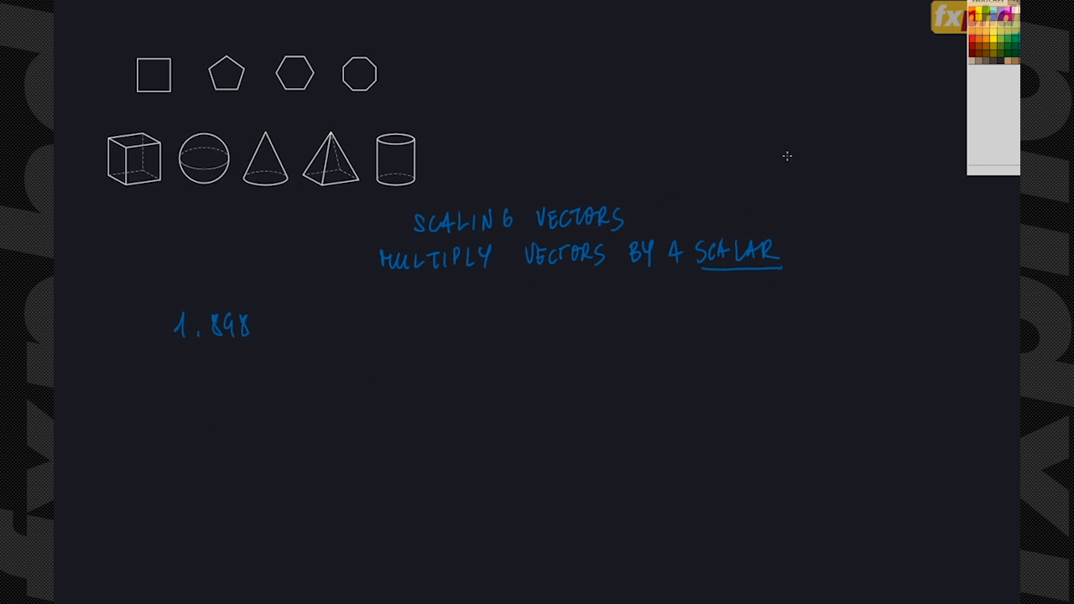
- Draw a horizontal pink arrow below the example number, with its length 2 written beneath and the vector label a above
mouse_move(237, 446)
left_mouse_down()
mouse_move(377, 467)
mouse_move(376, 438)
left_mouse_up()
left_click_drag(303, 471, 312, 483)
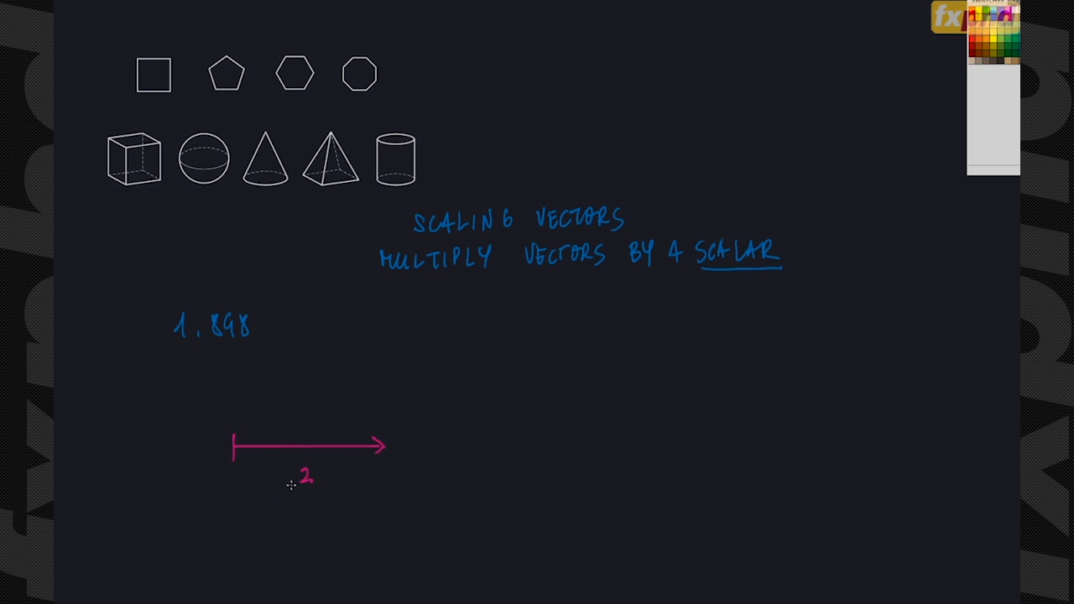
mouse_move(309, 412)
left_mouse_down()
mouse_move(310, 422)
mouse_move(308, 402)
left_mouse_up()
- Handwrite the scalar b = 0.5 in teal below the pink arrow
left_click_drag(257, 534, 263, 549)
mouse_move(269, 535)
left_mouse_down()
mouse_move(260, 559)
mouse_move(284, 542)
left_mouse_up()
mouse_move(275, 549)
left_mouse_down()
mouse_move(313, 535)
mouse_move(324, 551)
left_mouse_up()
left_click(320, 549)
left_click_drag(326, 535, 335, 534)
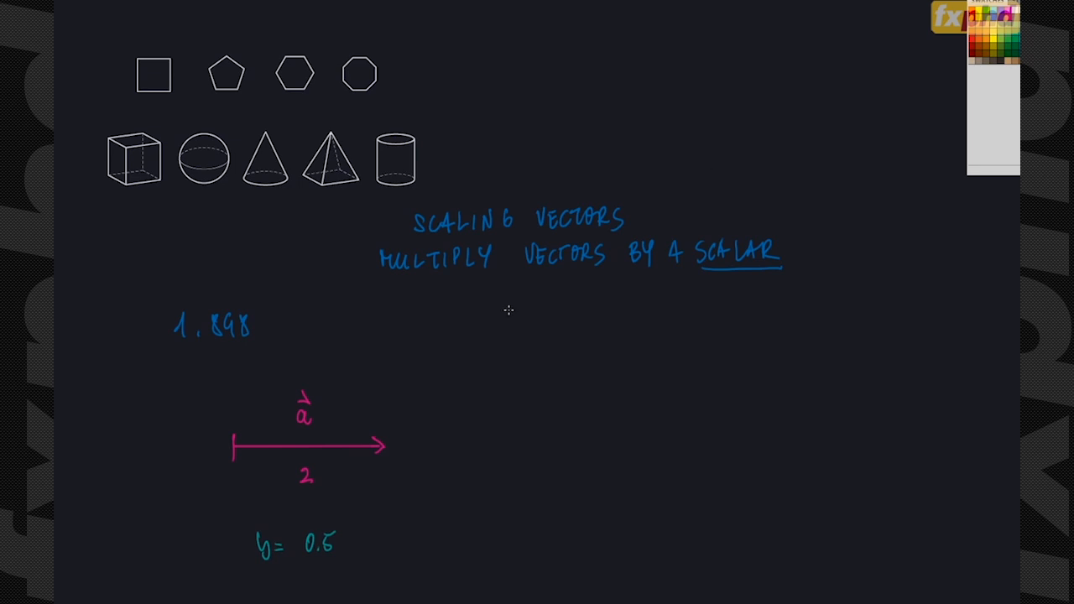
- Handwrite the product a · b beside the arrow drawing, with vector a in pink and the dot and b in green
mouse_move(515, 349)
left_mouse_down()
mouse_move(518, 362)
mouse_move(519, 334)
left_mouse_up()
left_click(1014, 40)
left_click_drag(545, 331, 550, 359)
left_click(532, 357)
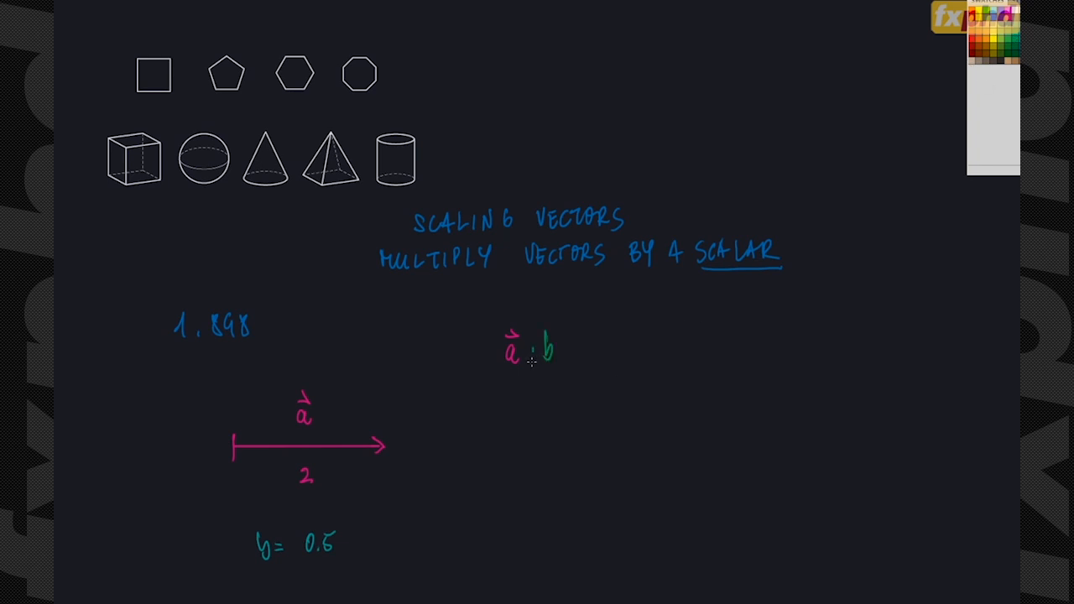